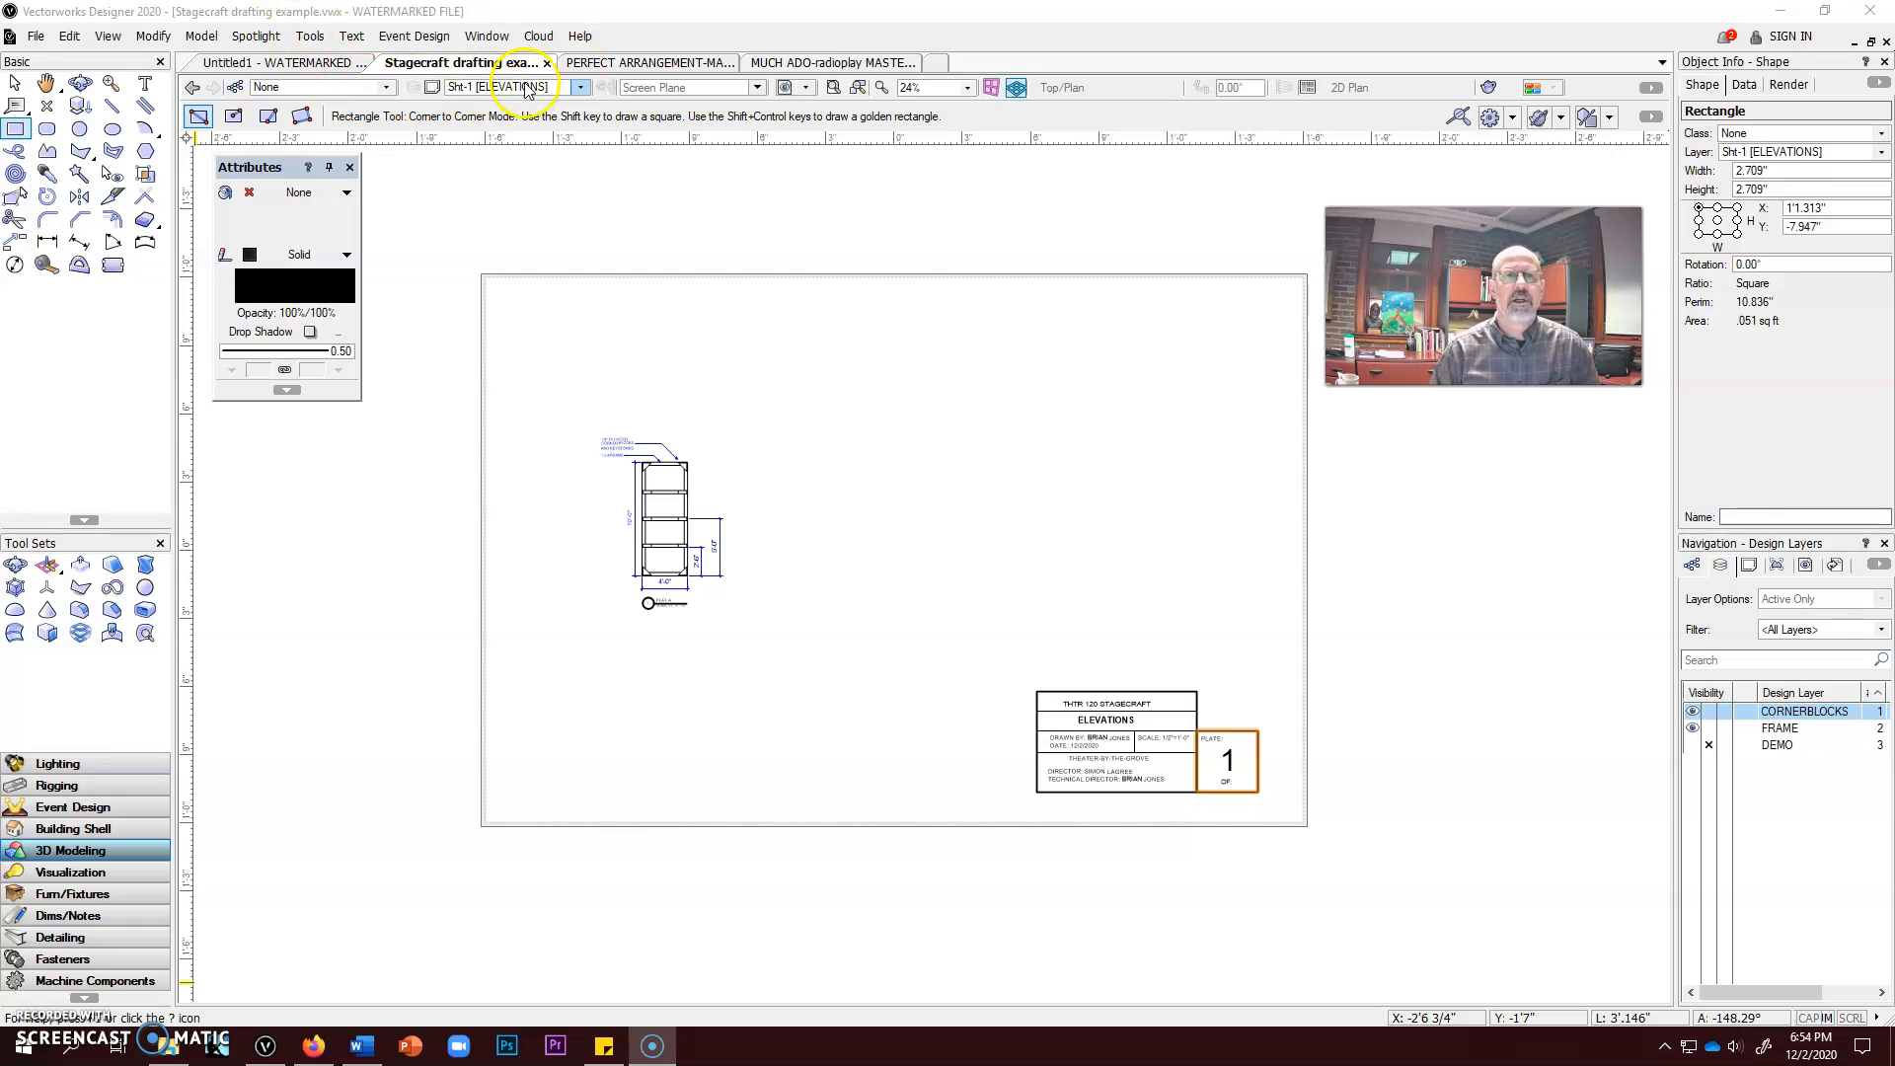
Step: Switch from the ELEVATIONS sheet to the CORNERBLOCKS design layer as the active layer
left_click(580, 88)
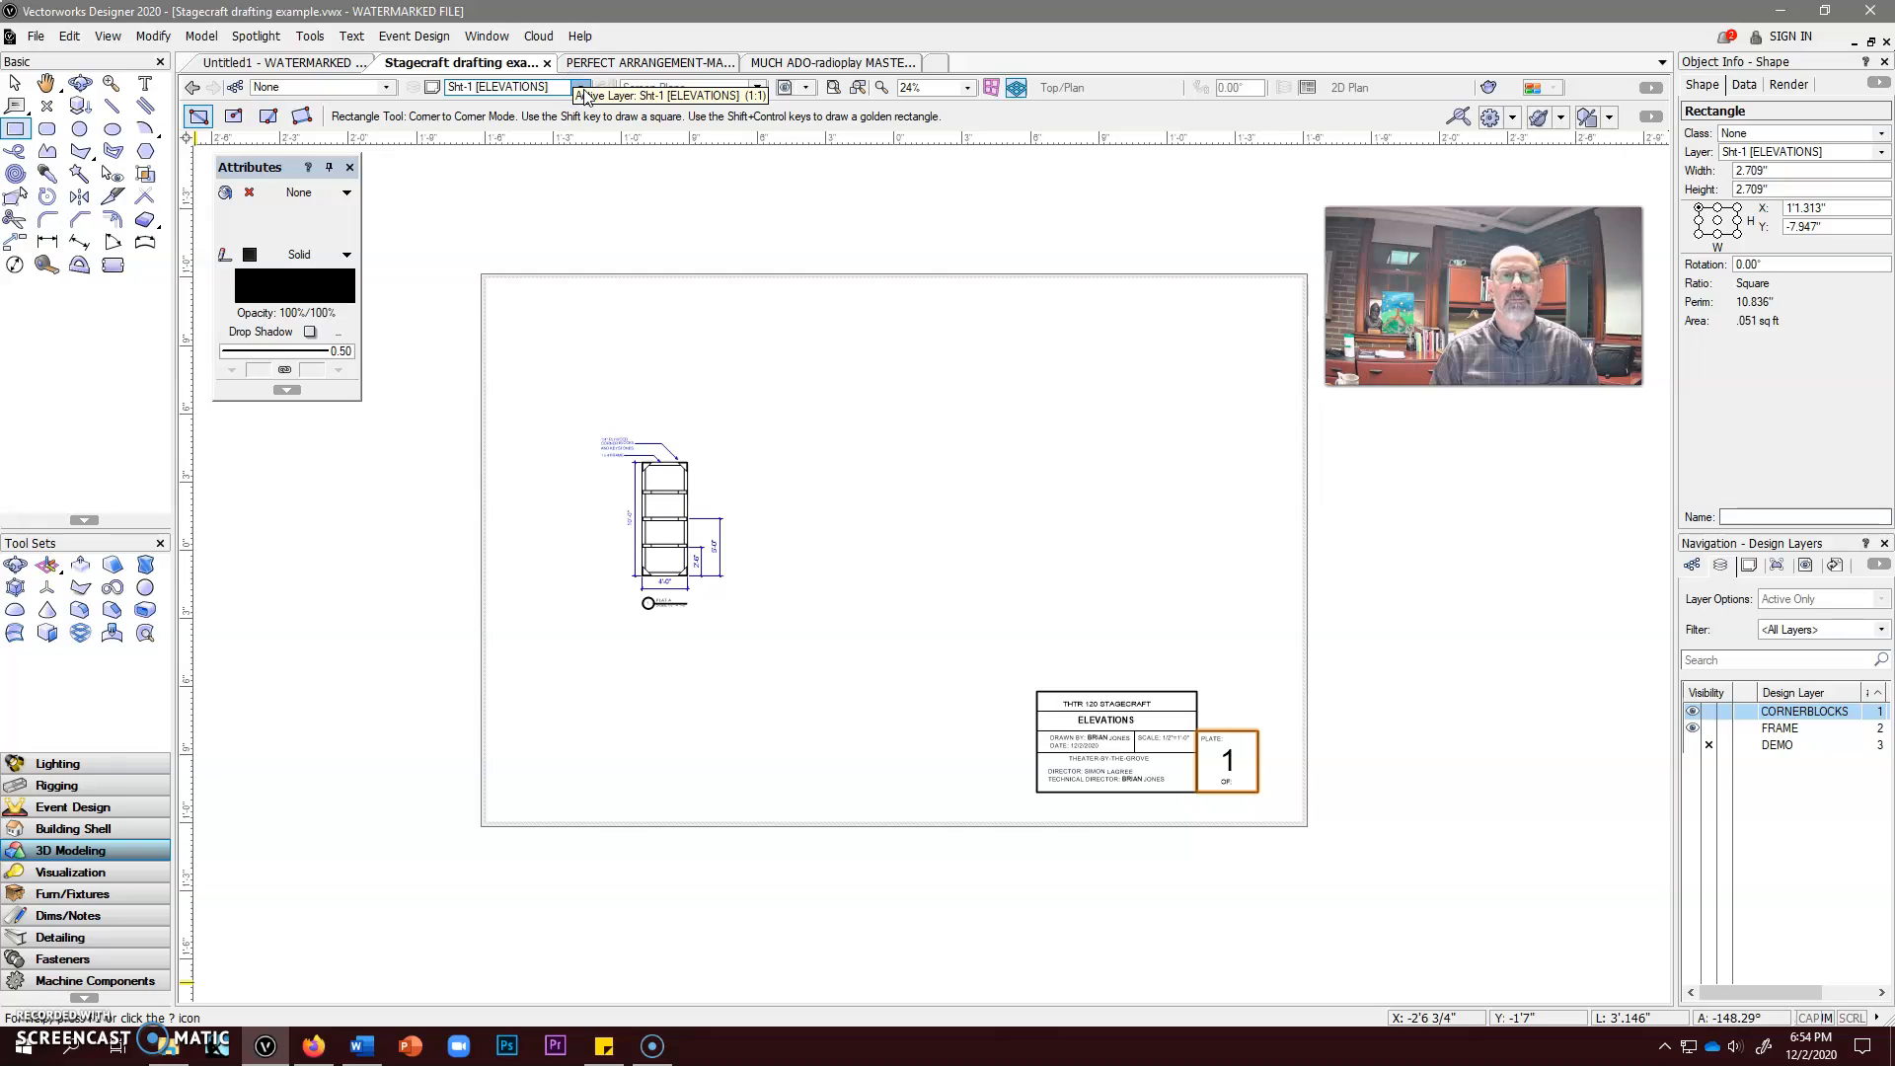
left_click(582, 89)
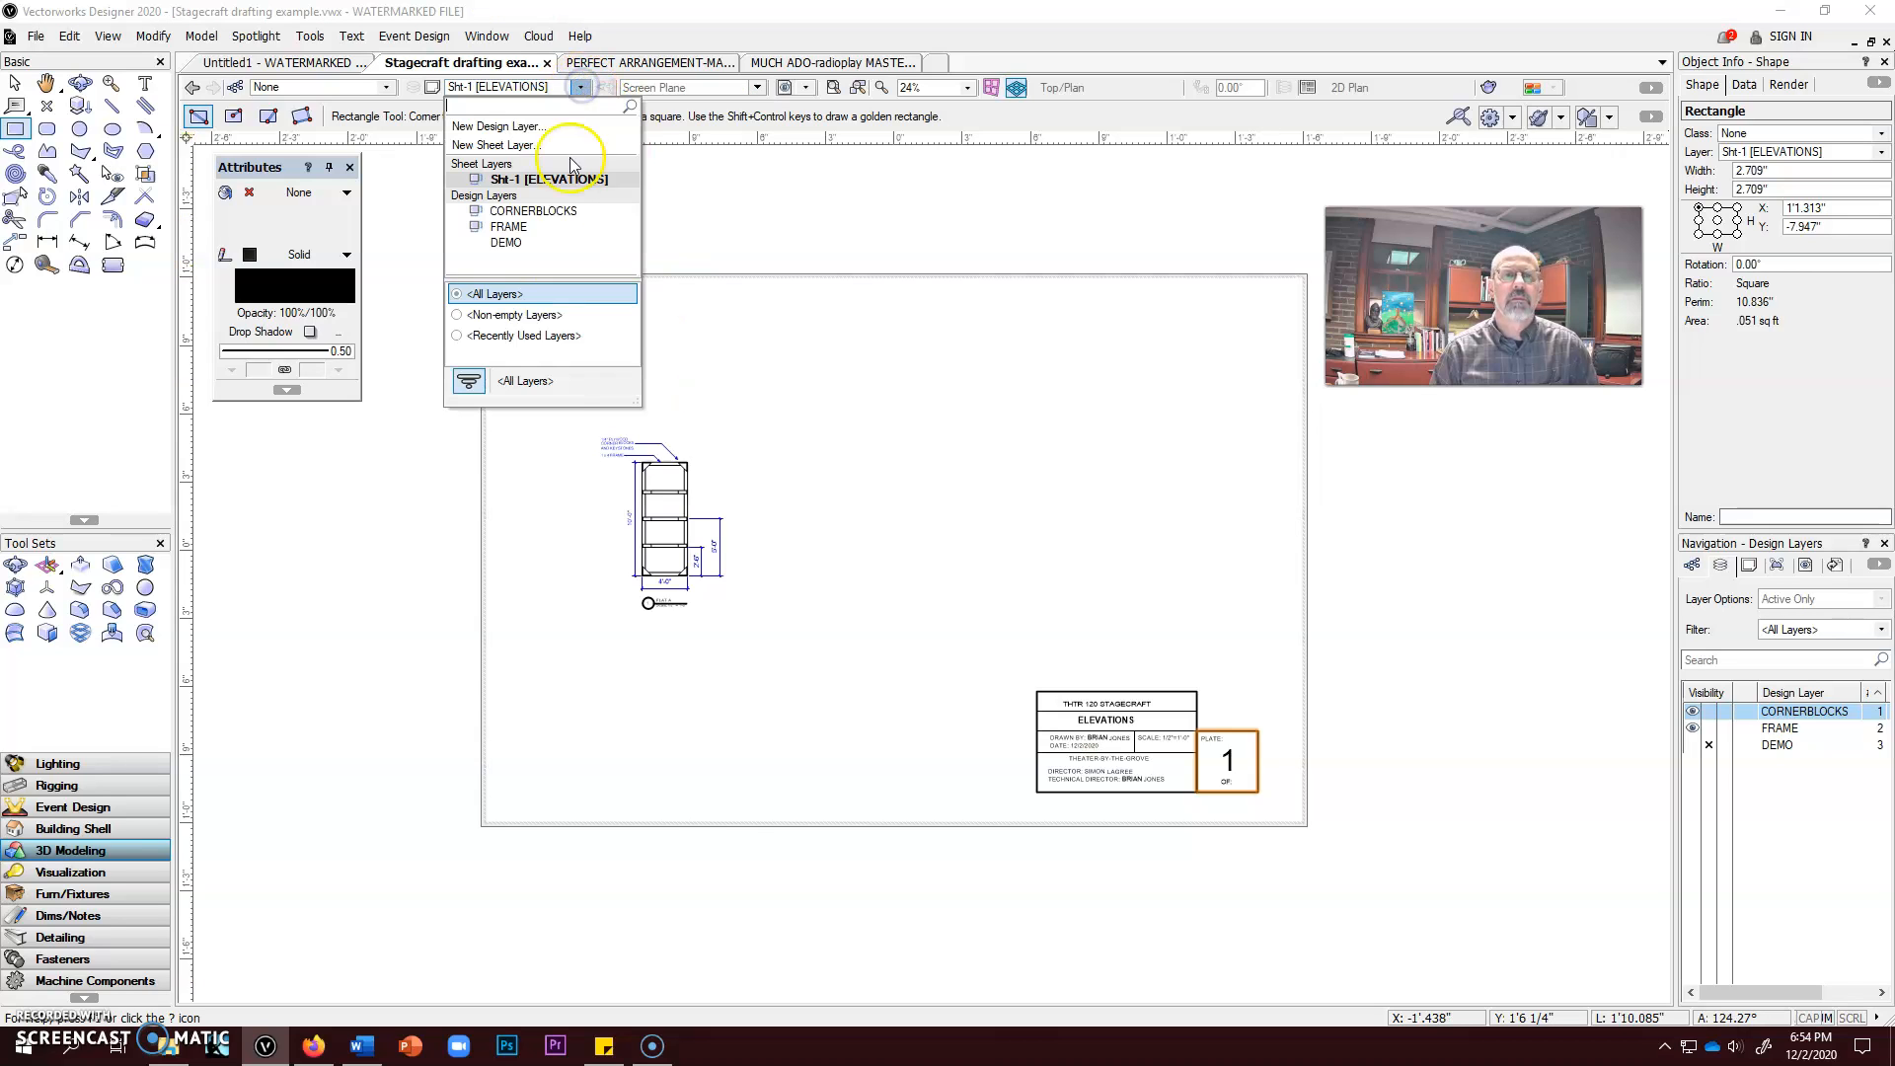
left_click(503, 213)
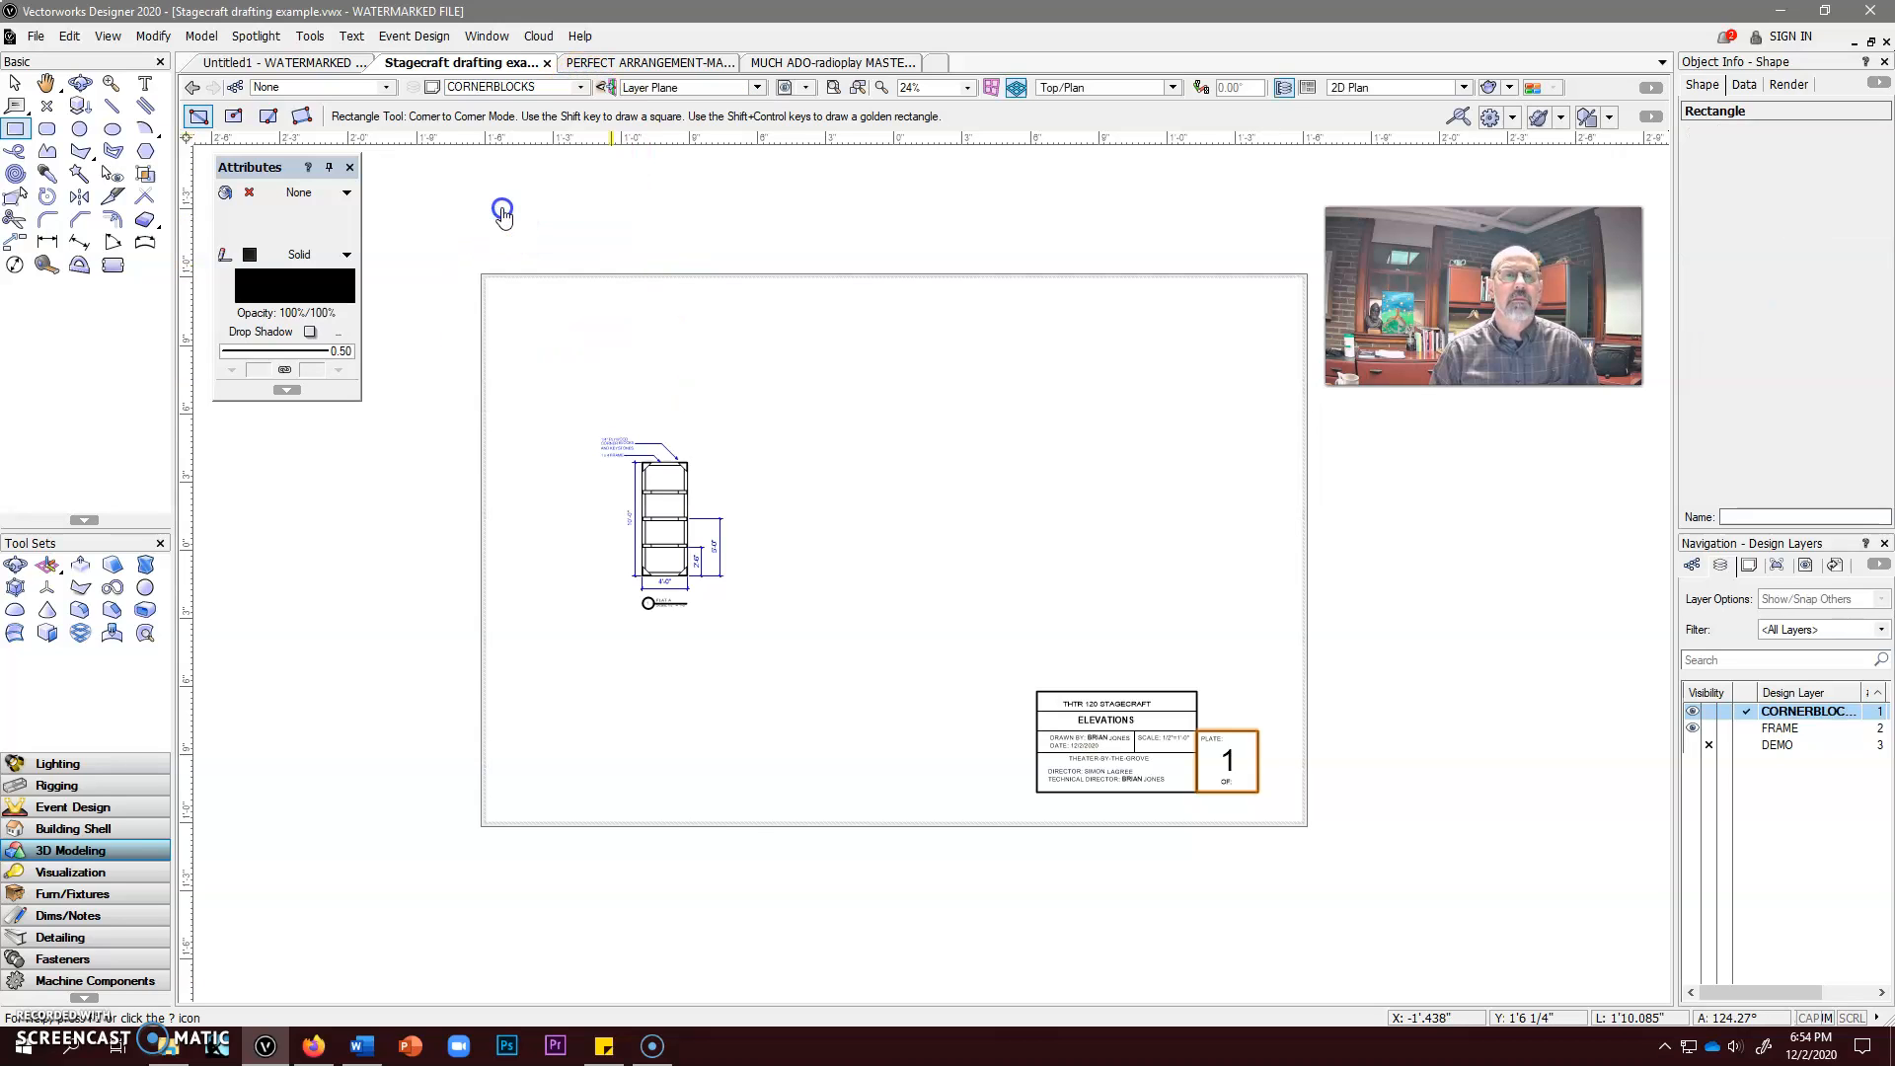
scroll(655, 476, "up", 5)
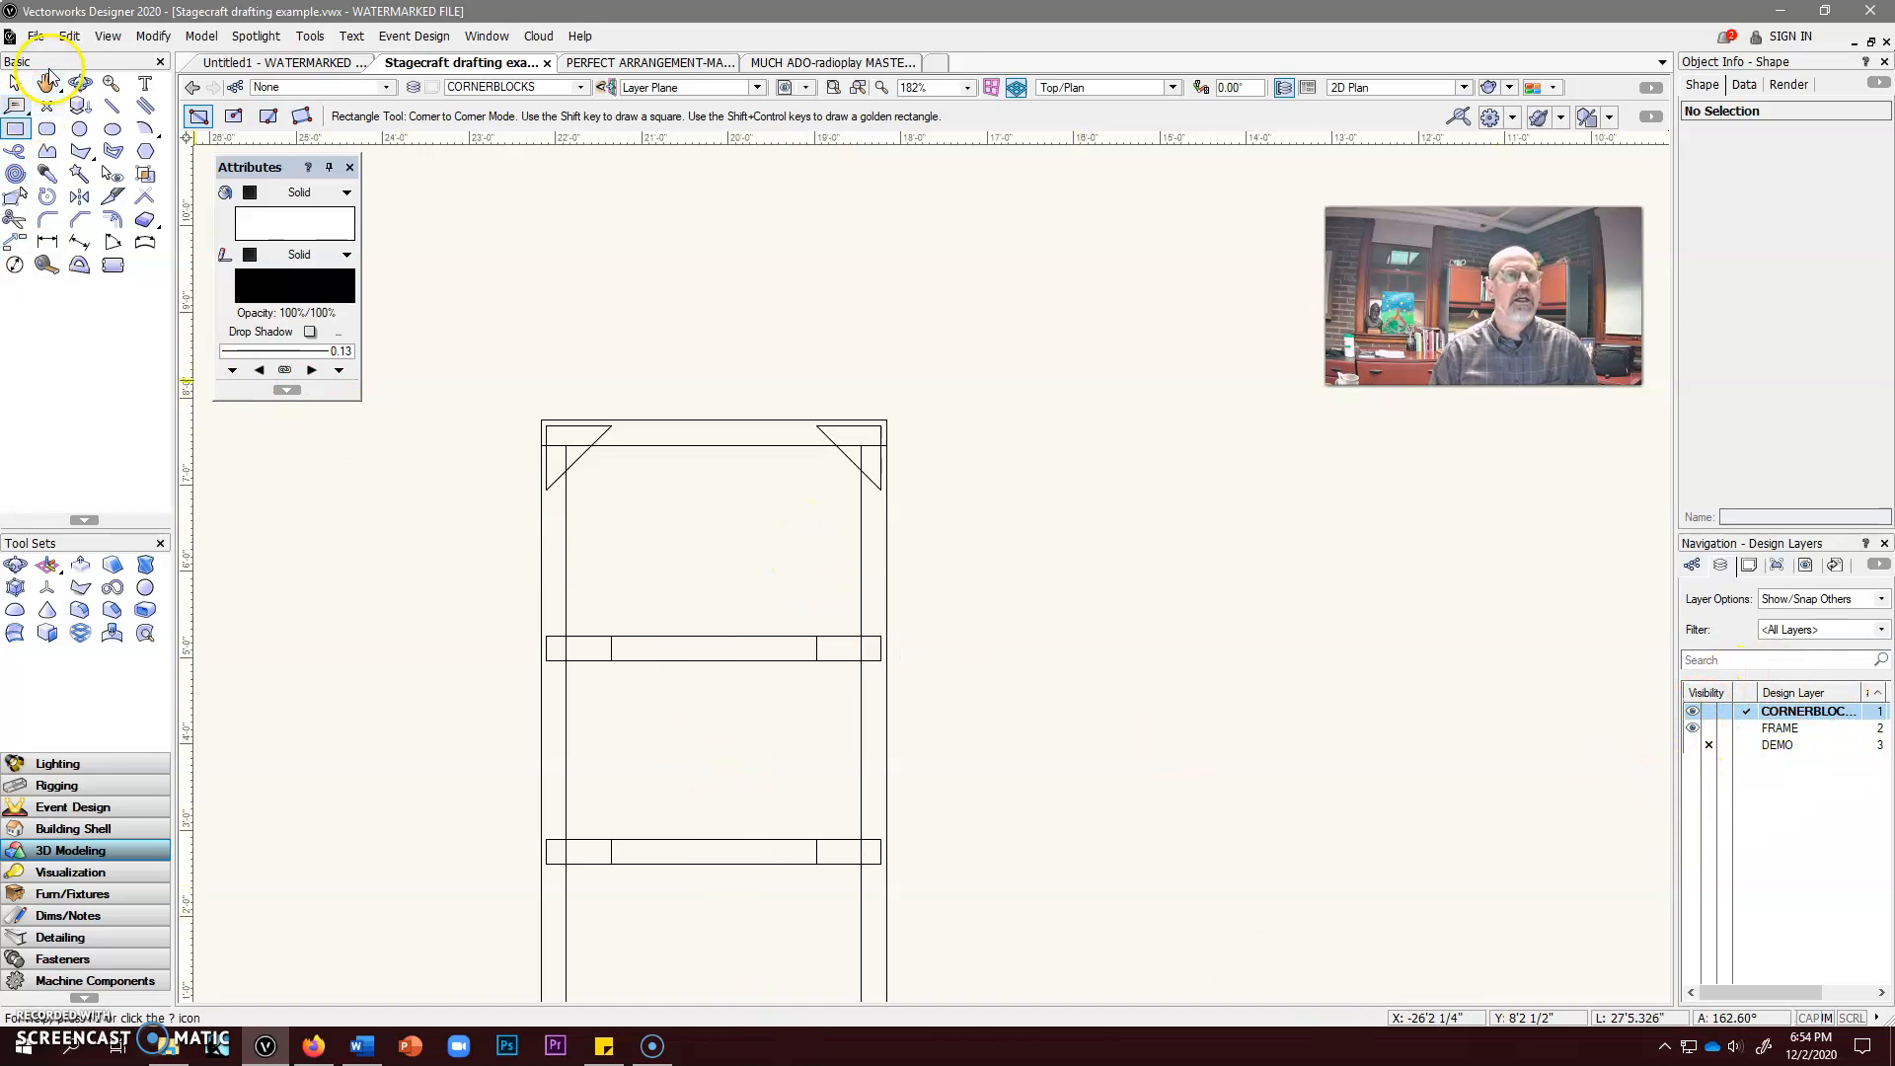
Step: Draw a rectangle about 2'0" by 1'6 1/2" enclosing the flat's upper-right corner block
left_click(109, 36)
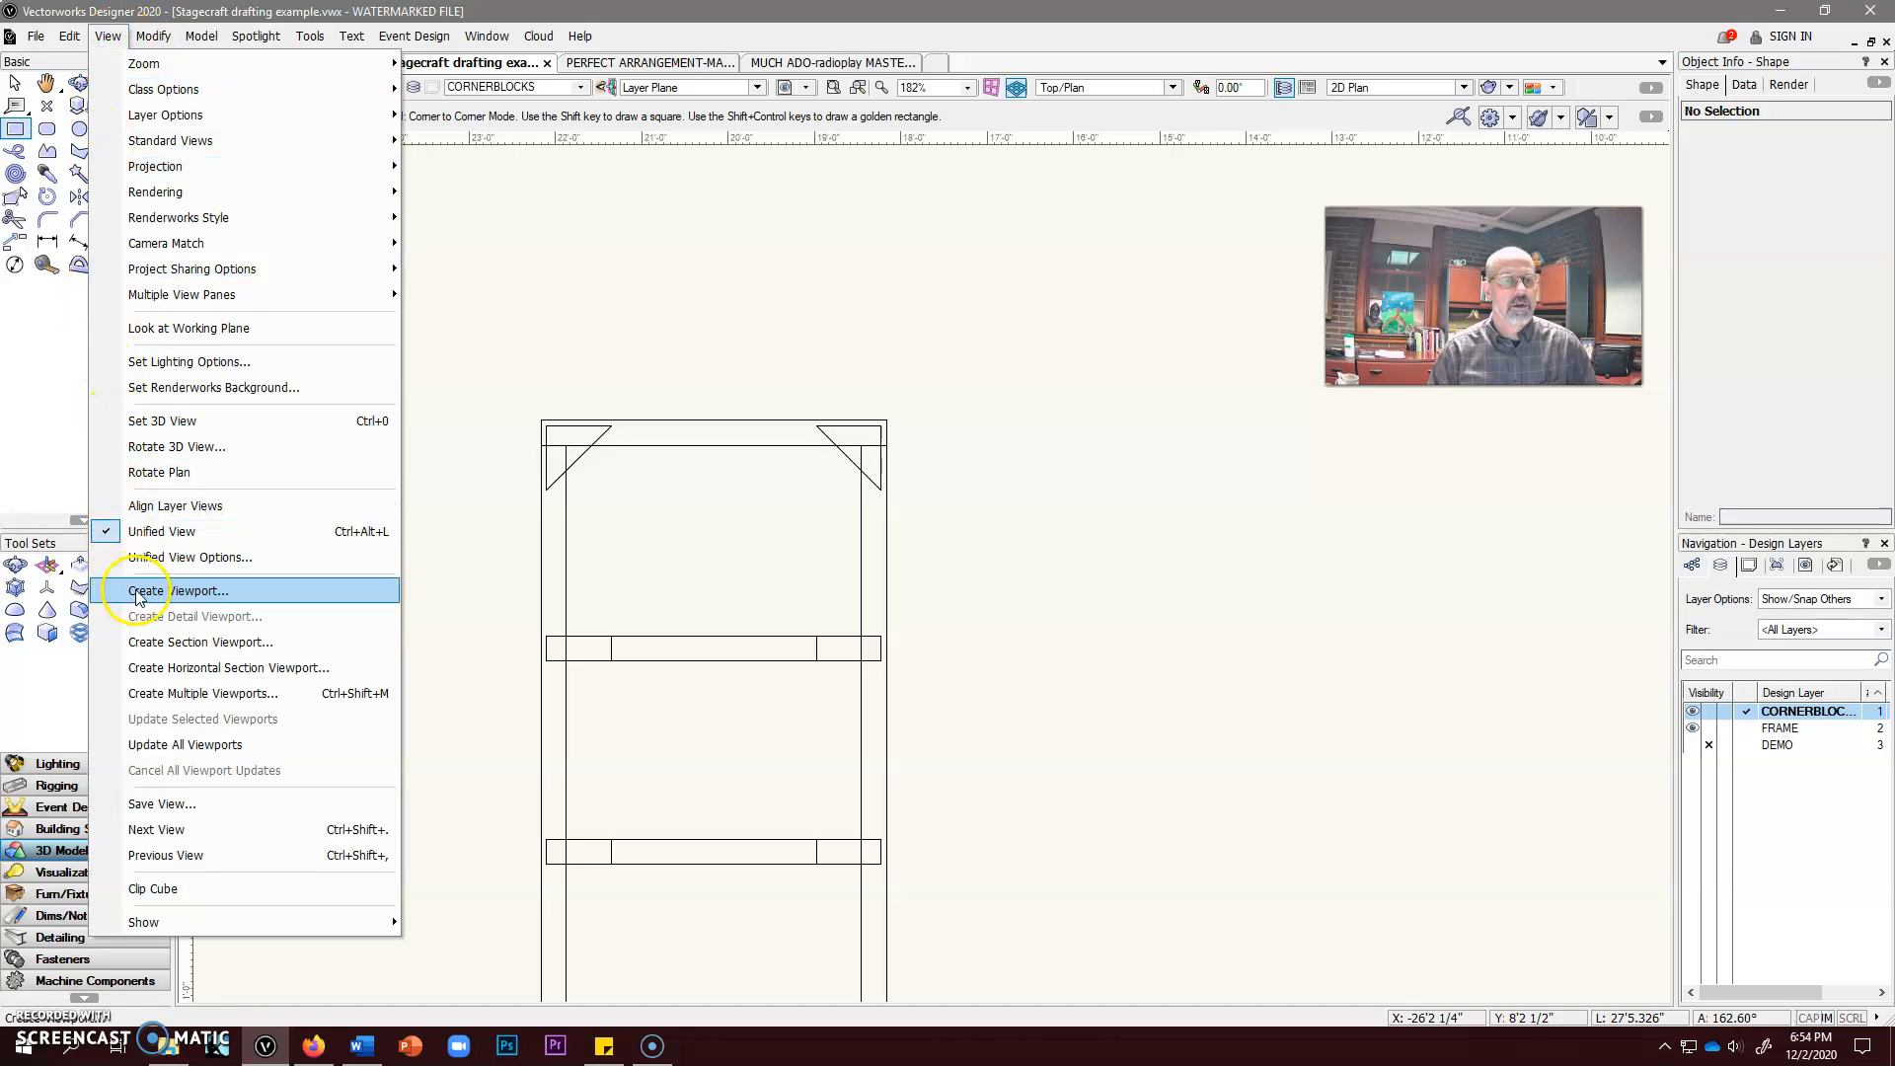
left_click(118, 37)
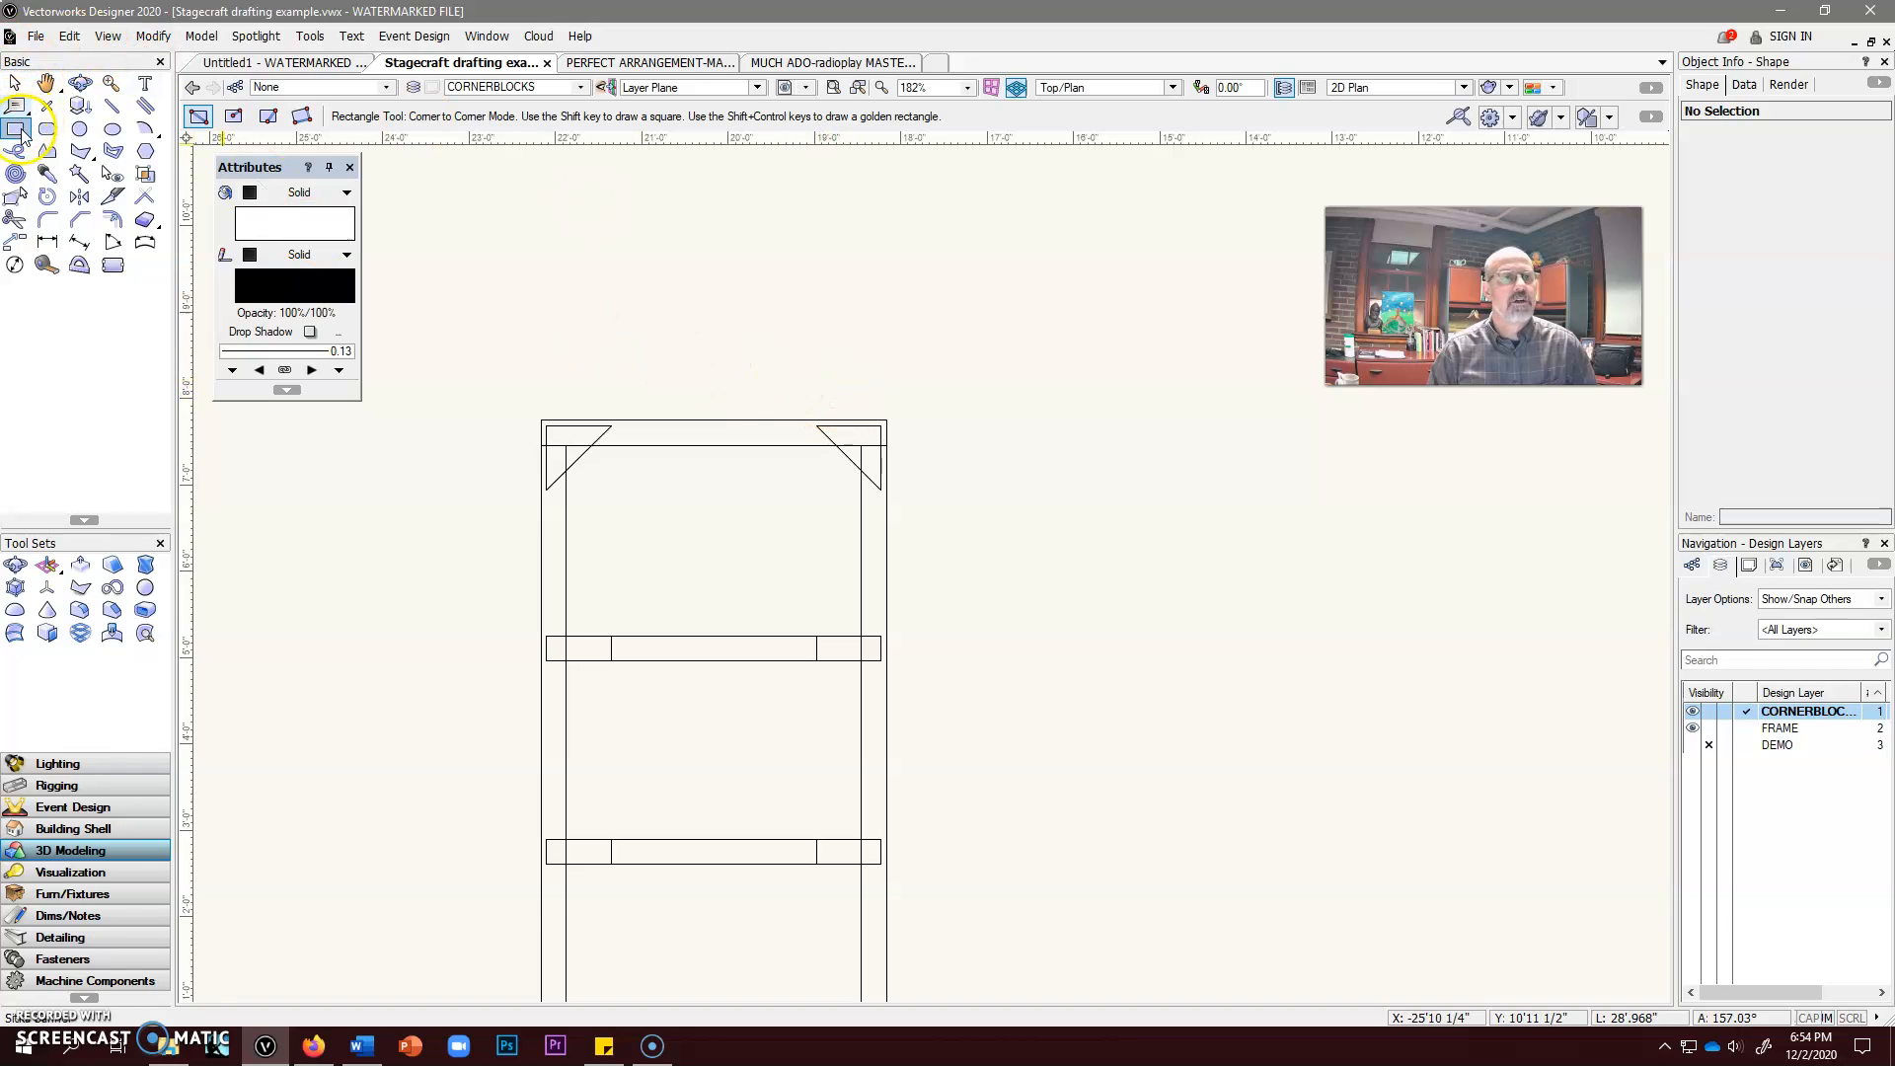
left_click(784, 396)
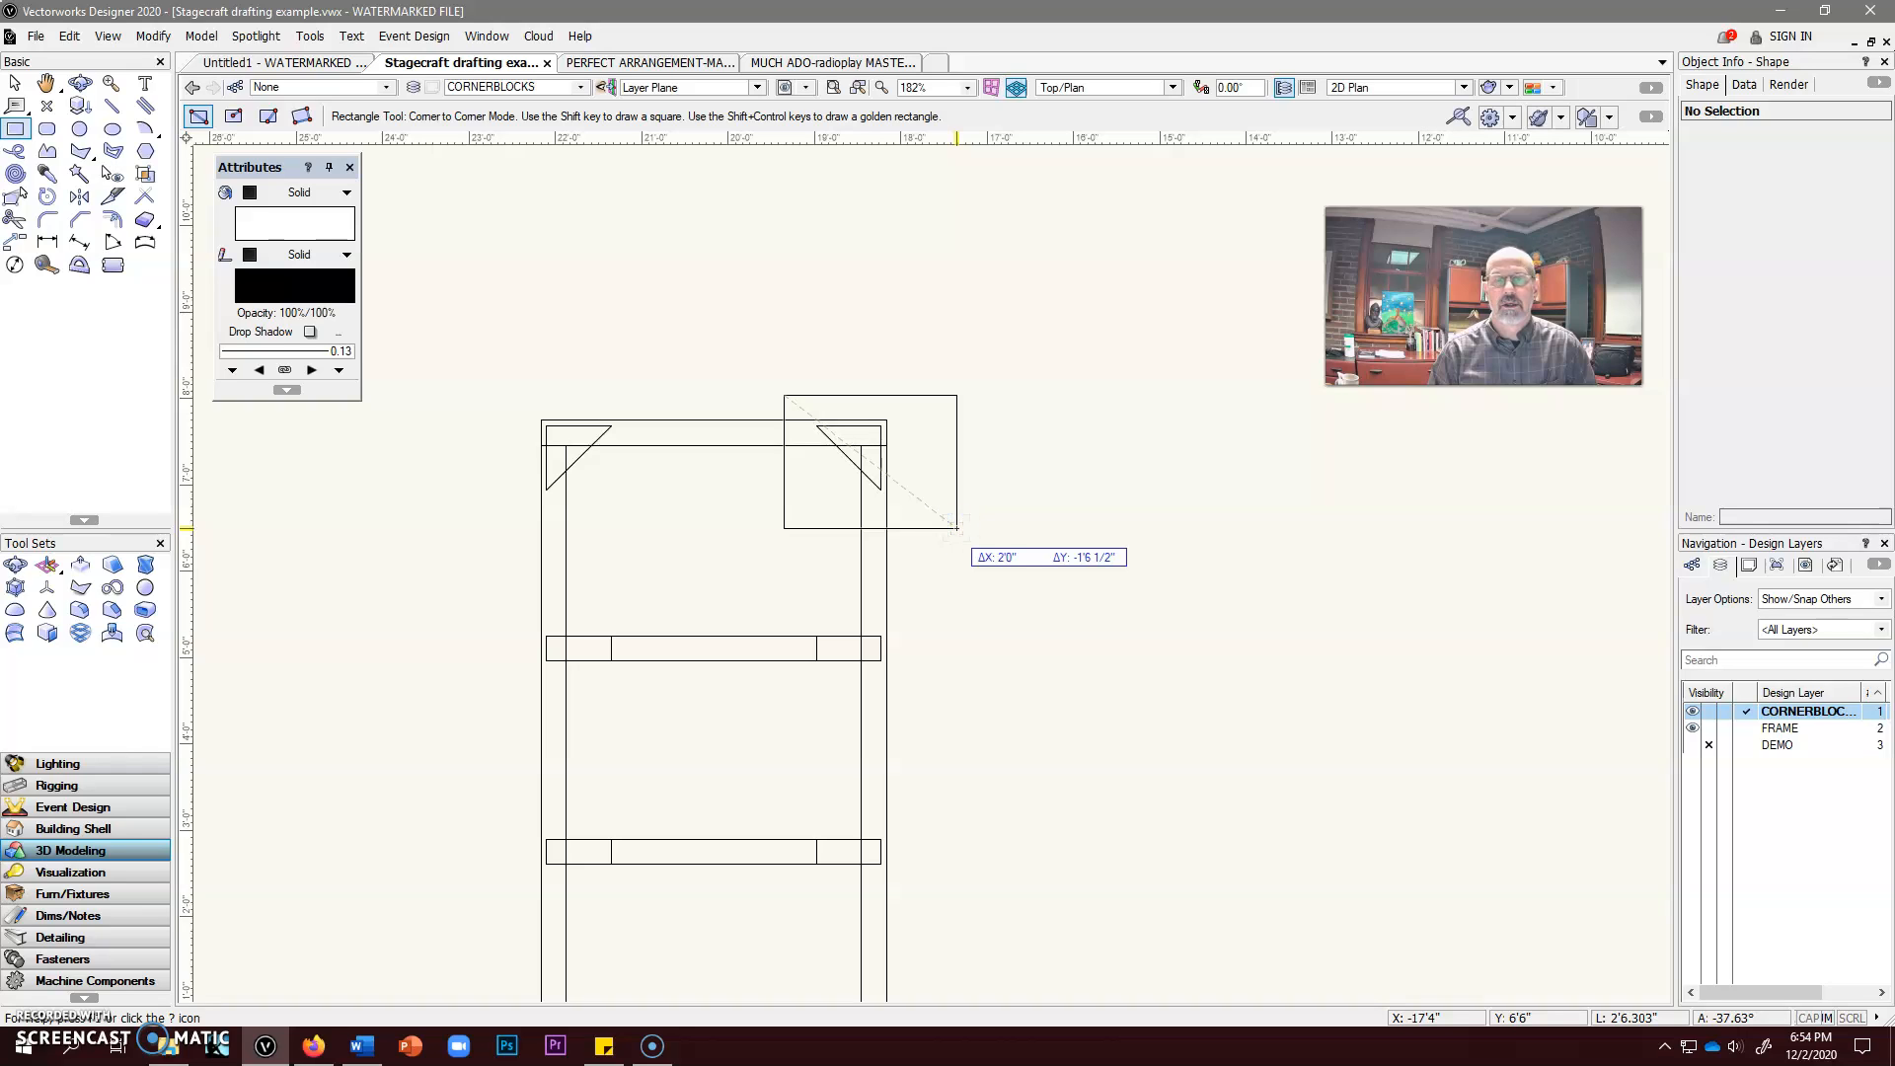
left_click(957, 528)
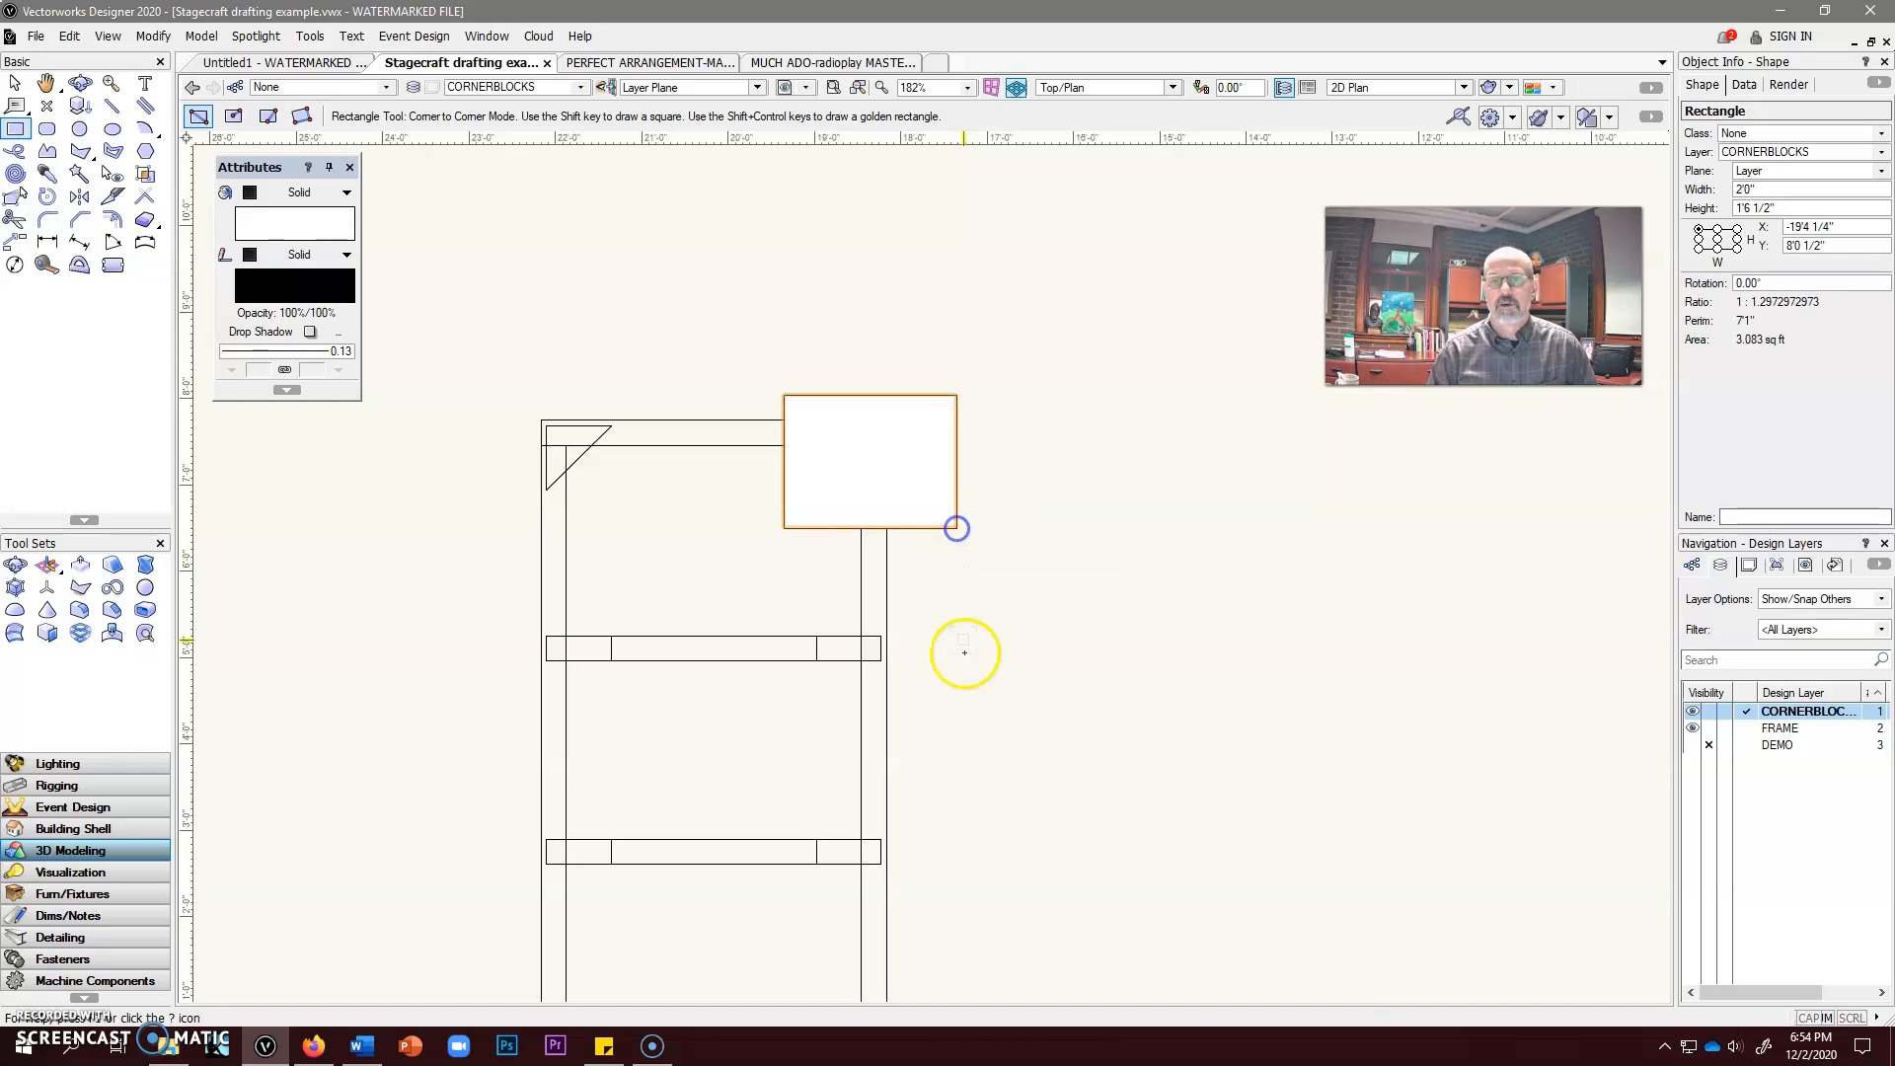
Step: Start a new viewport using the selected rectangle as its crop, with the drawing title FASTENER PATTERN
left_click(108, 36)
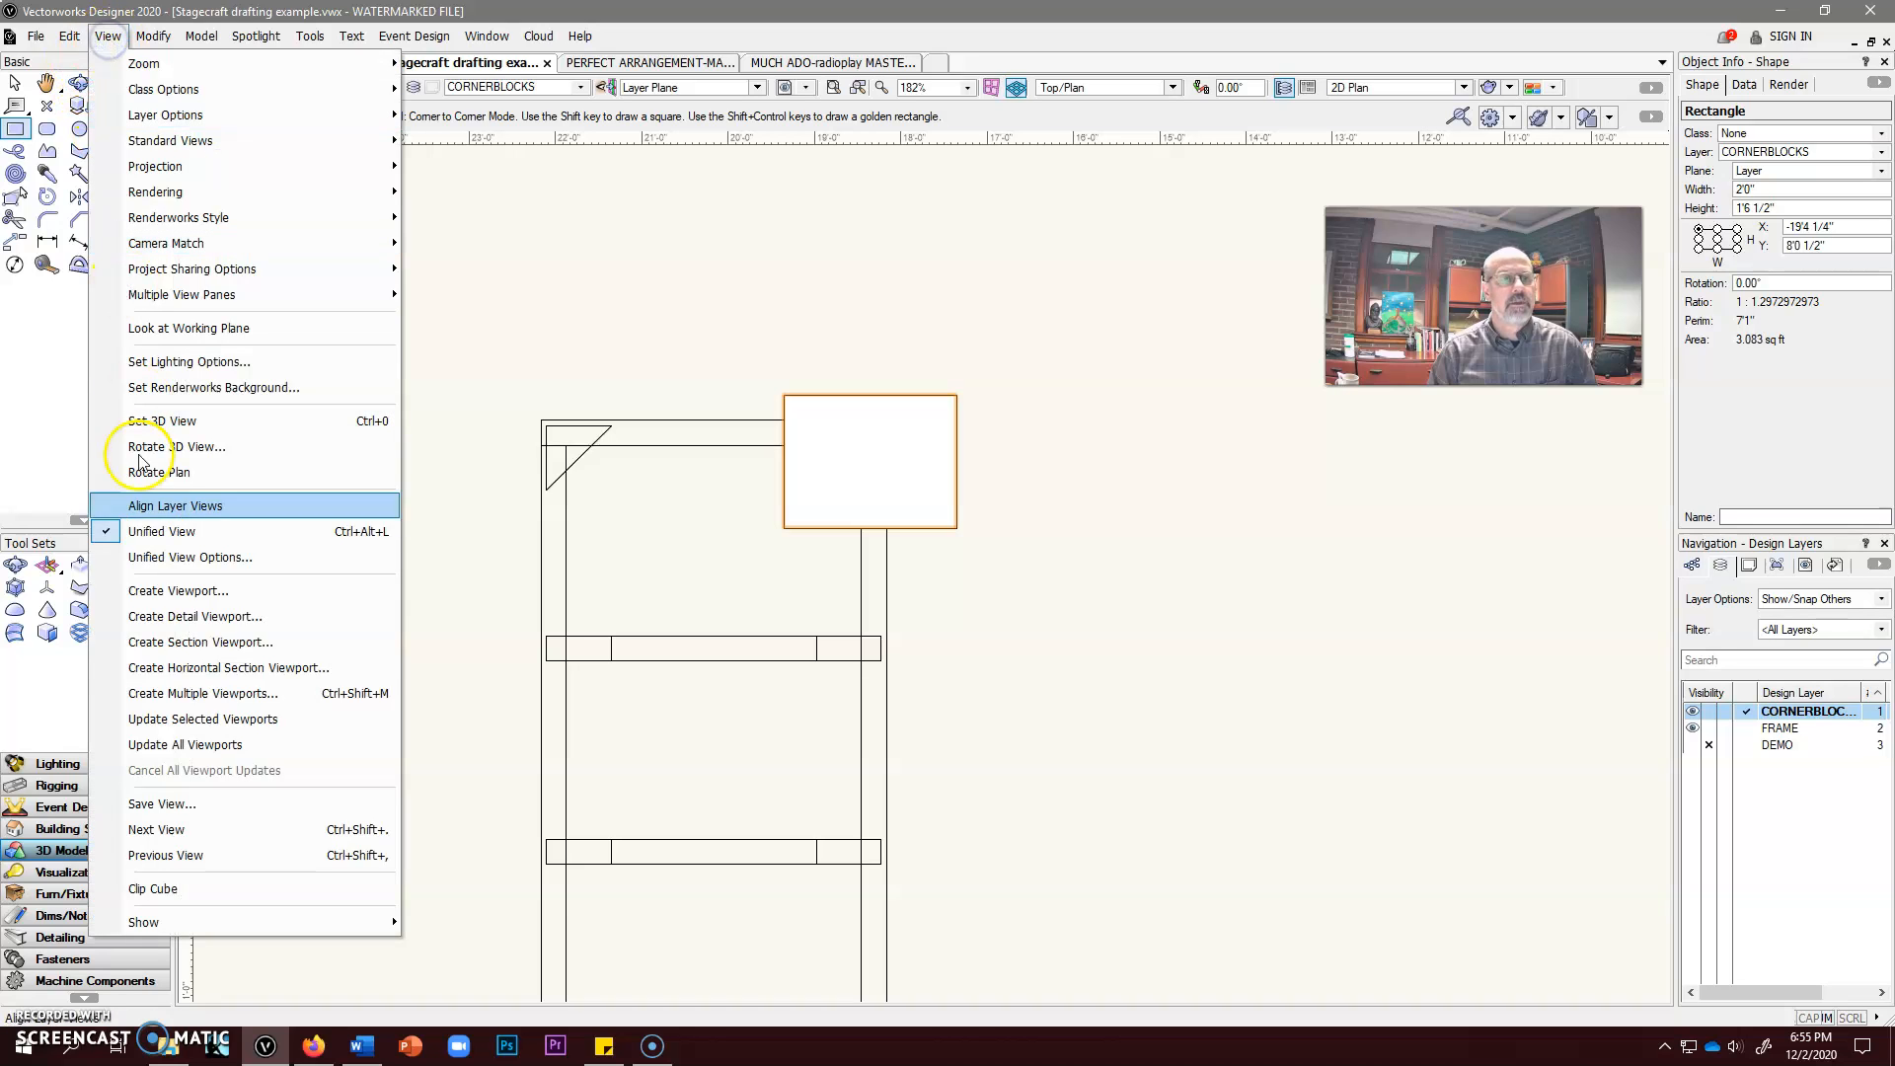
left_click(178, 591)
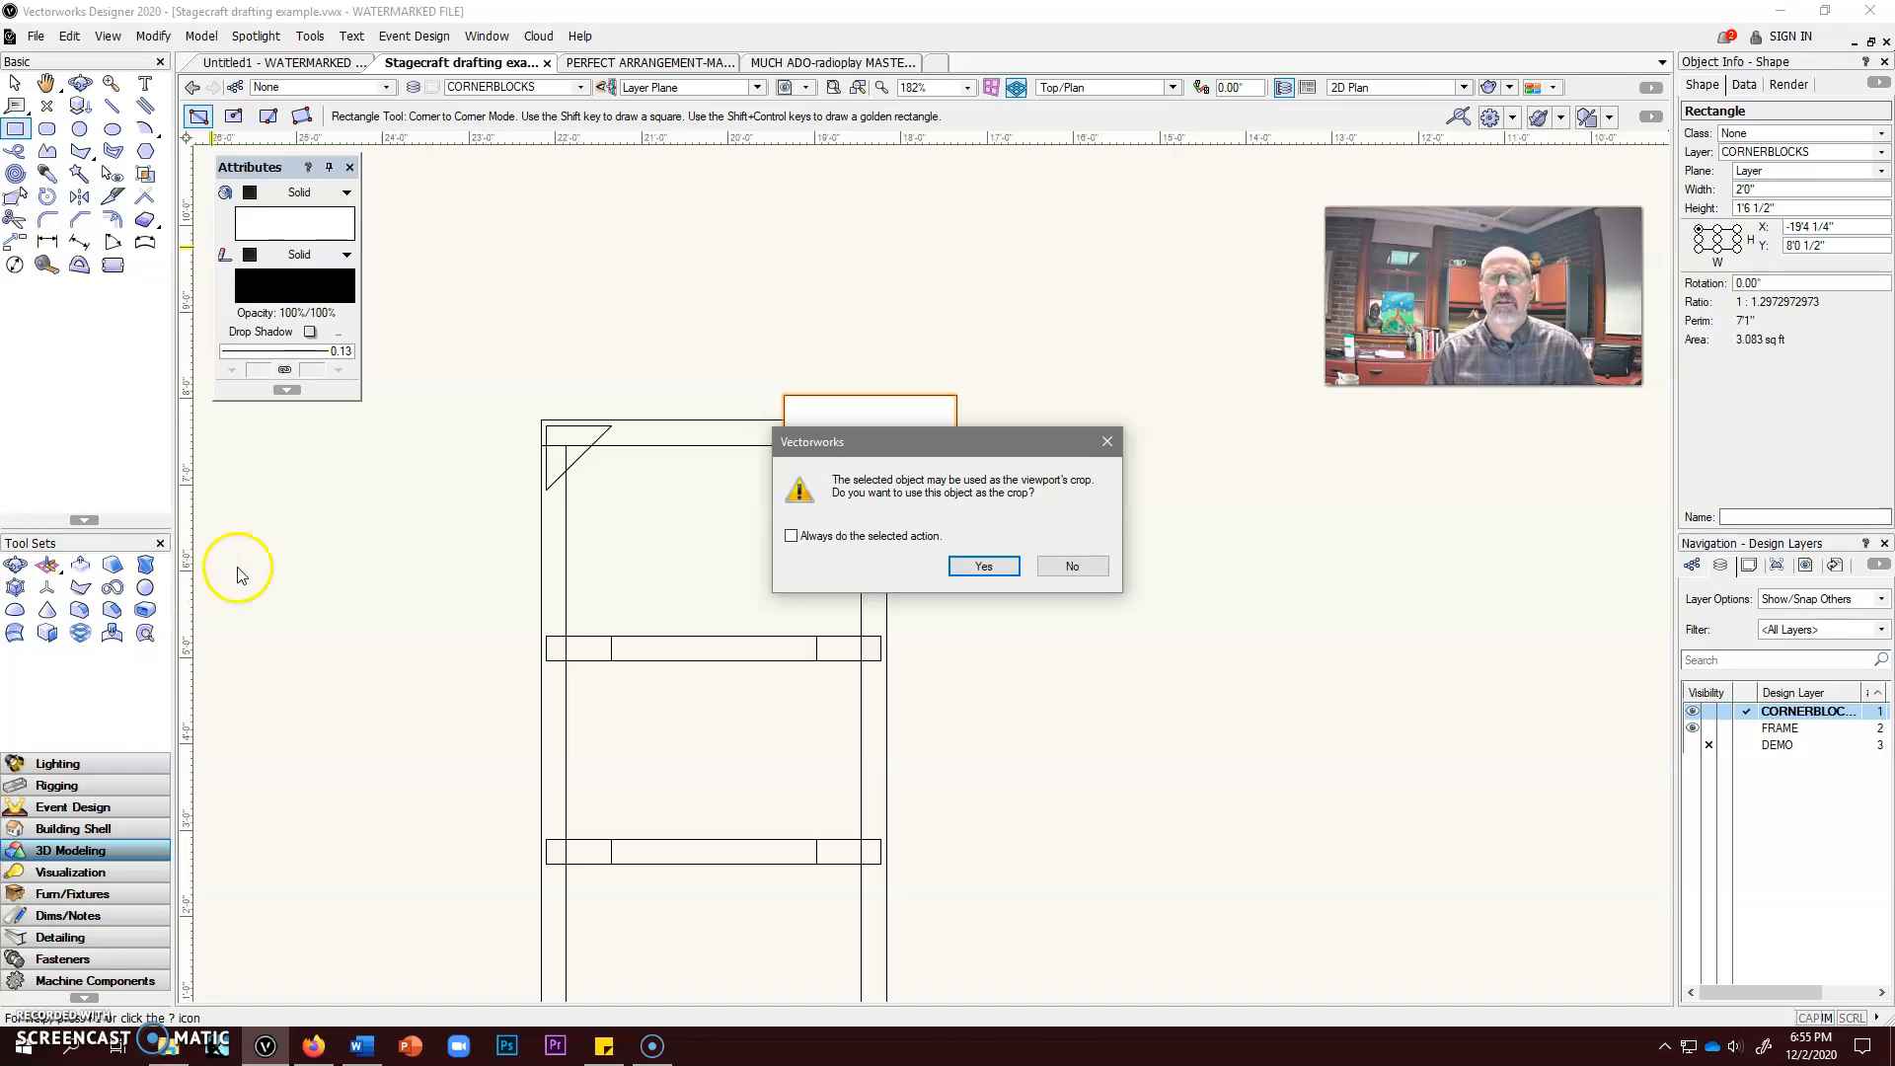
left_click(962, 570)
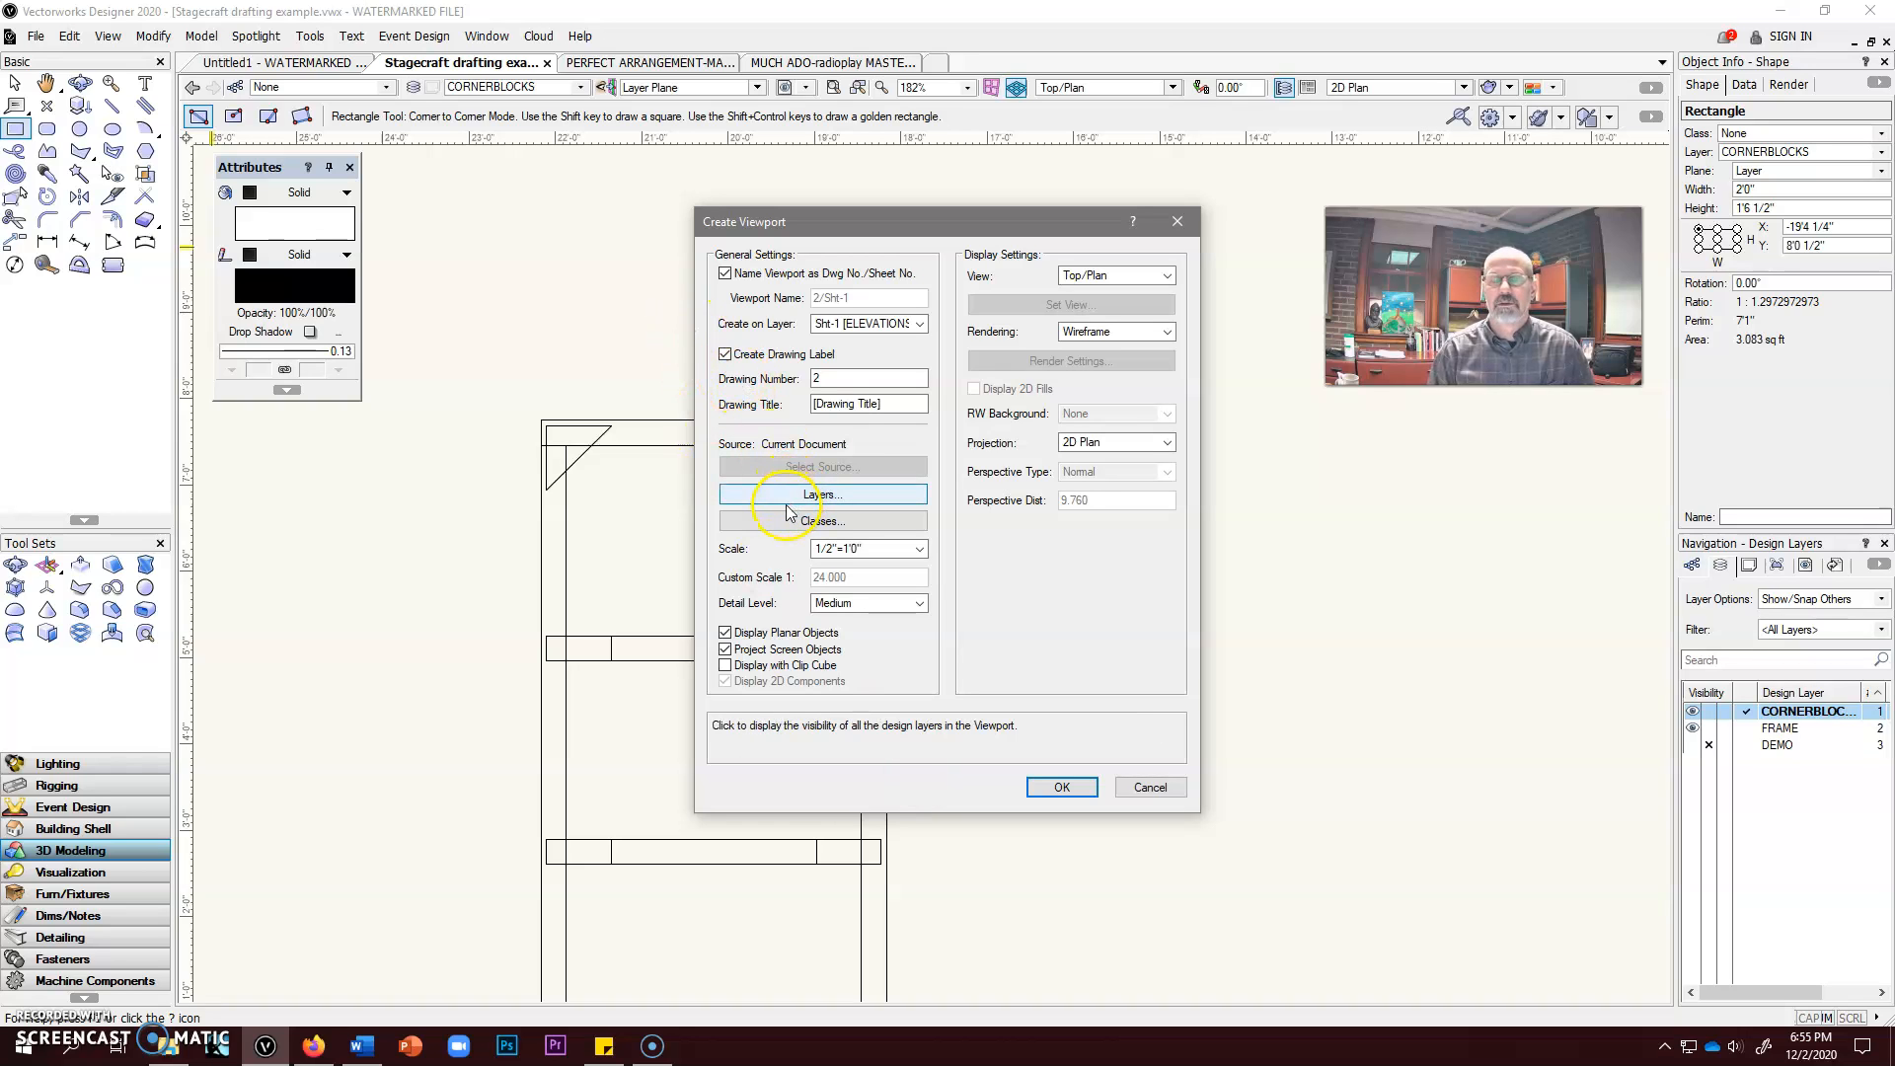
left_click(836, 403)
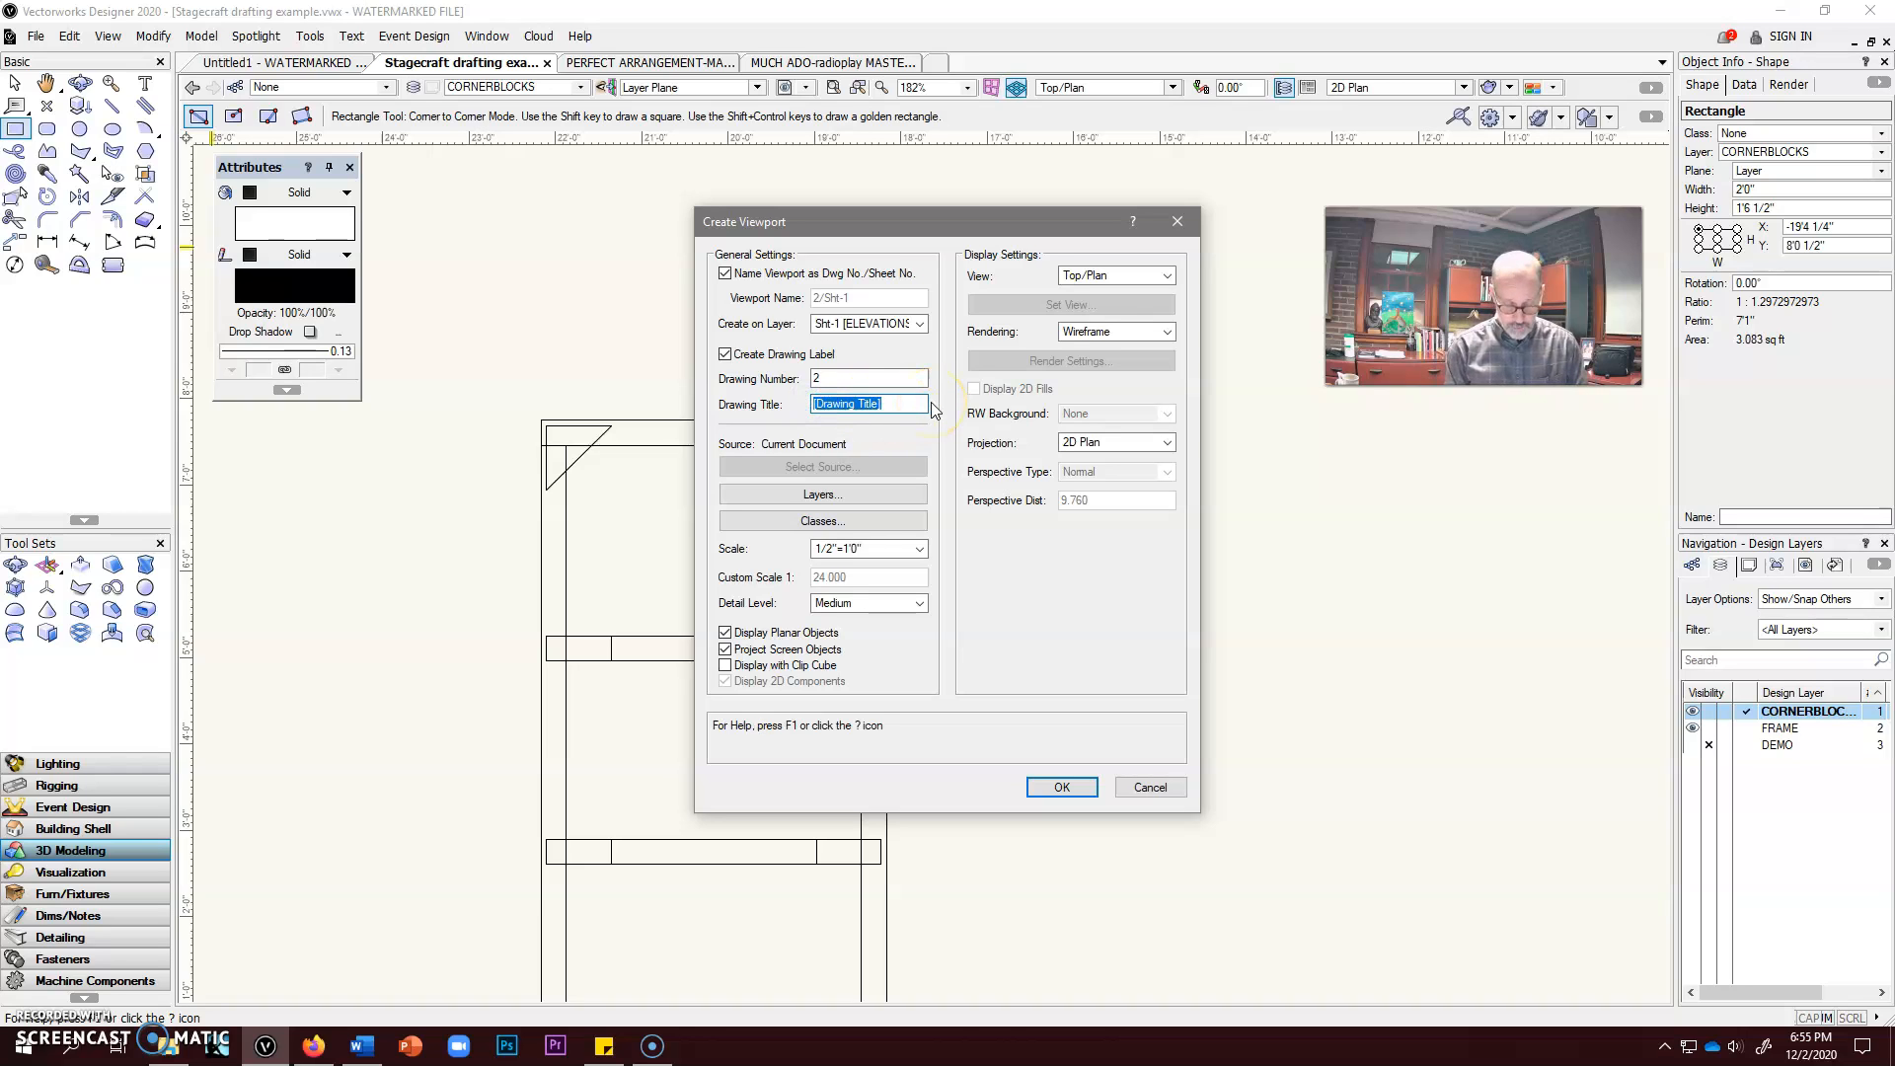
type("fast")
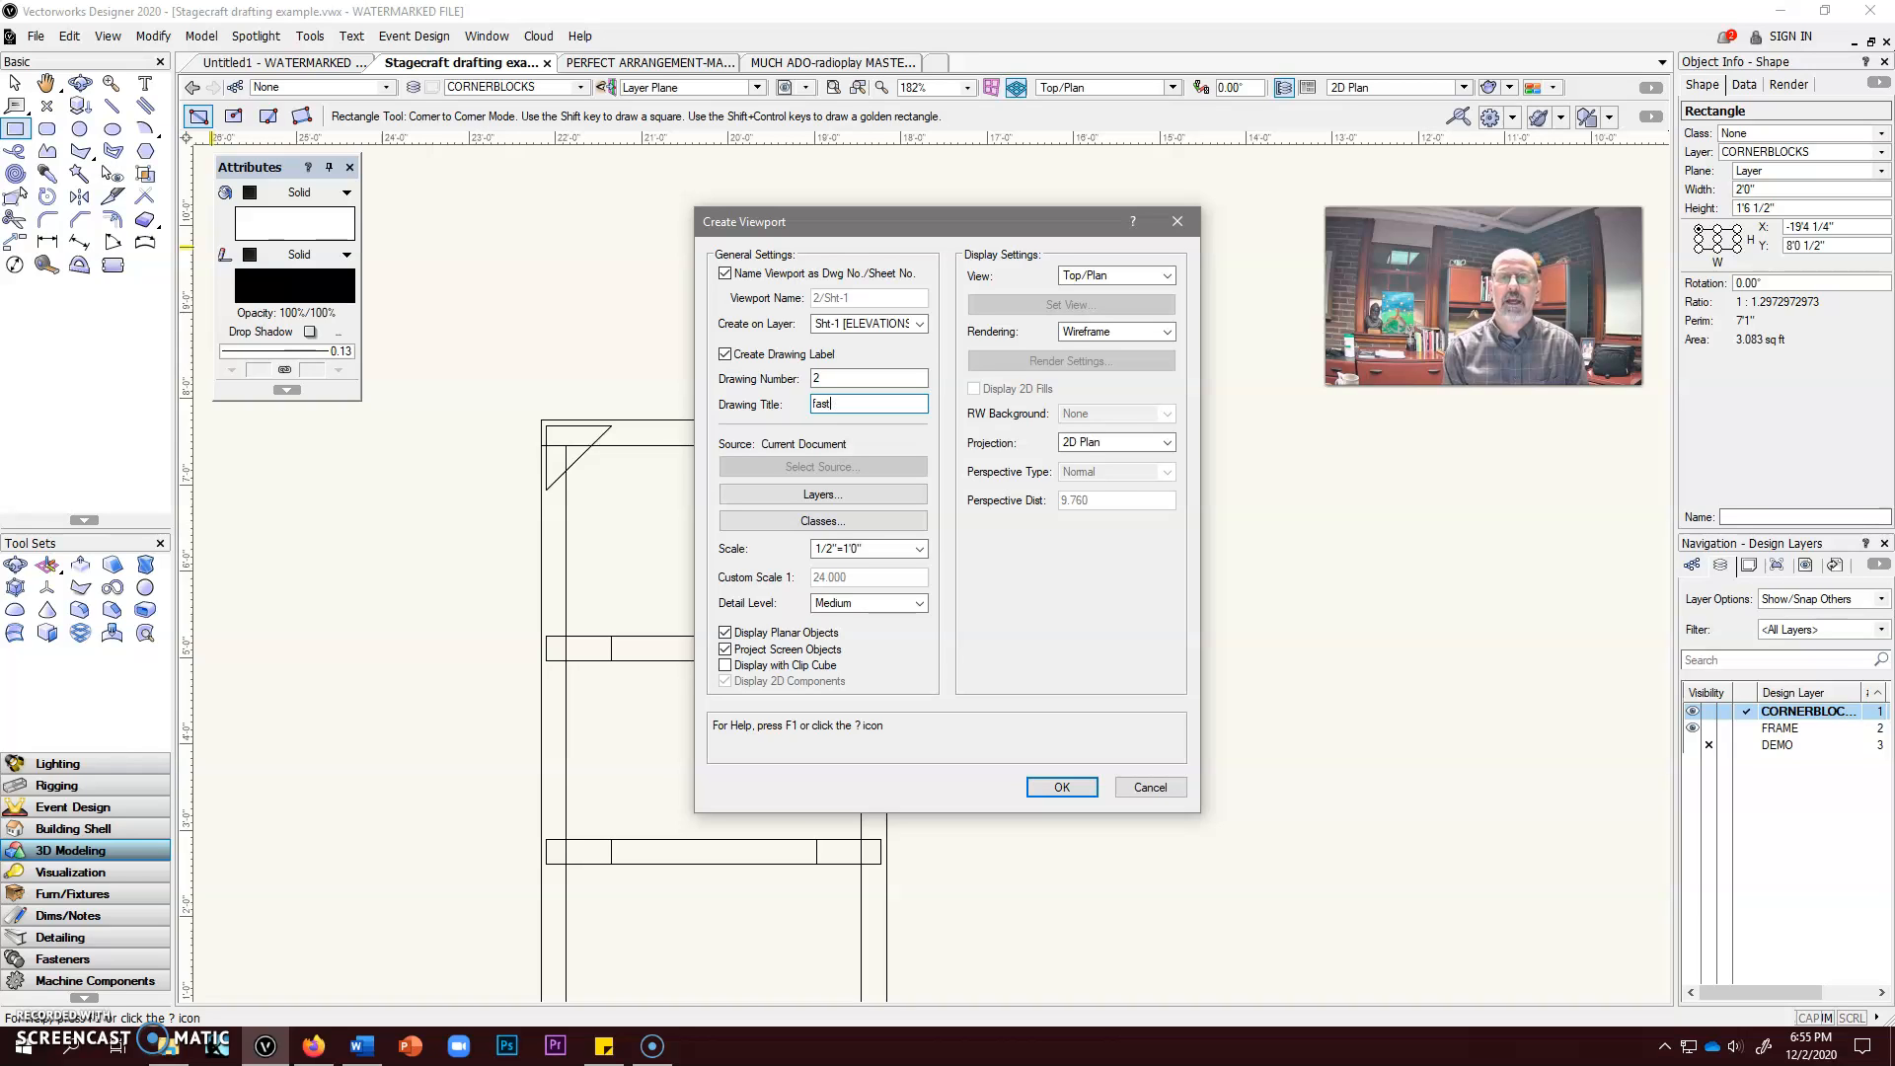
type("ener pattern")
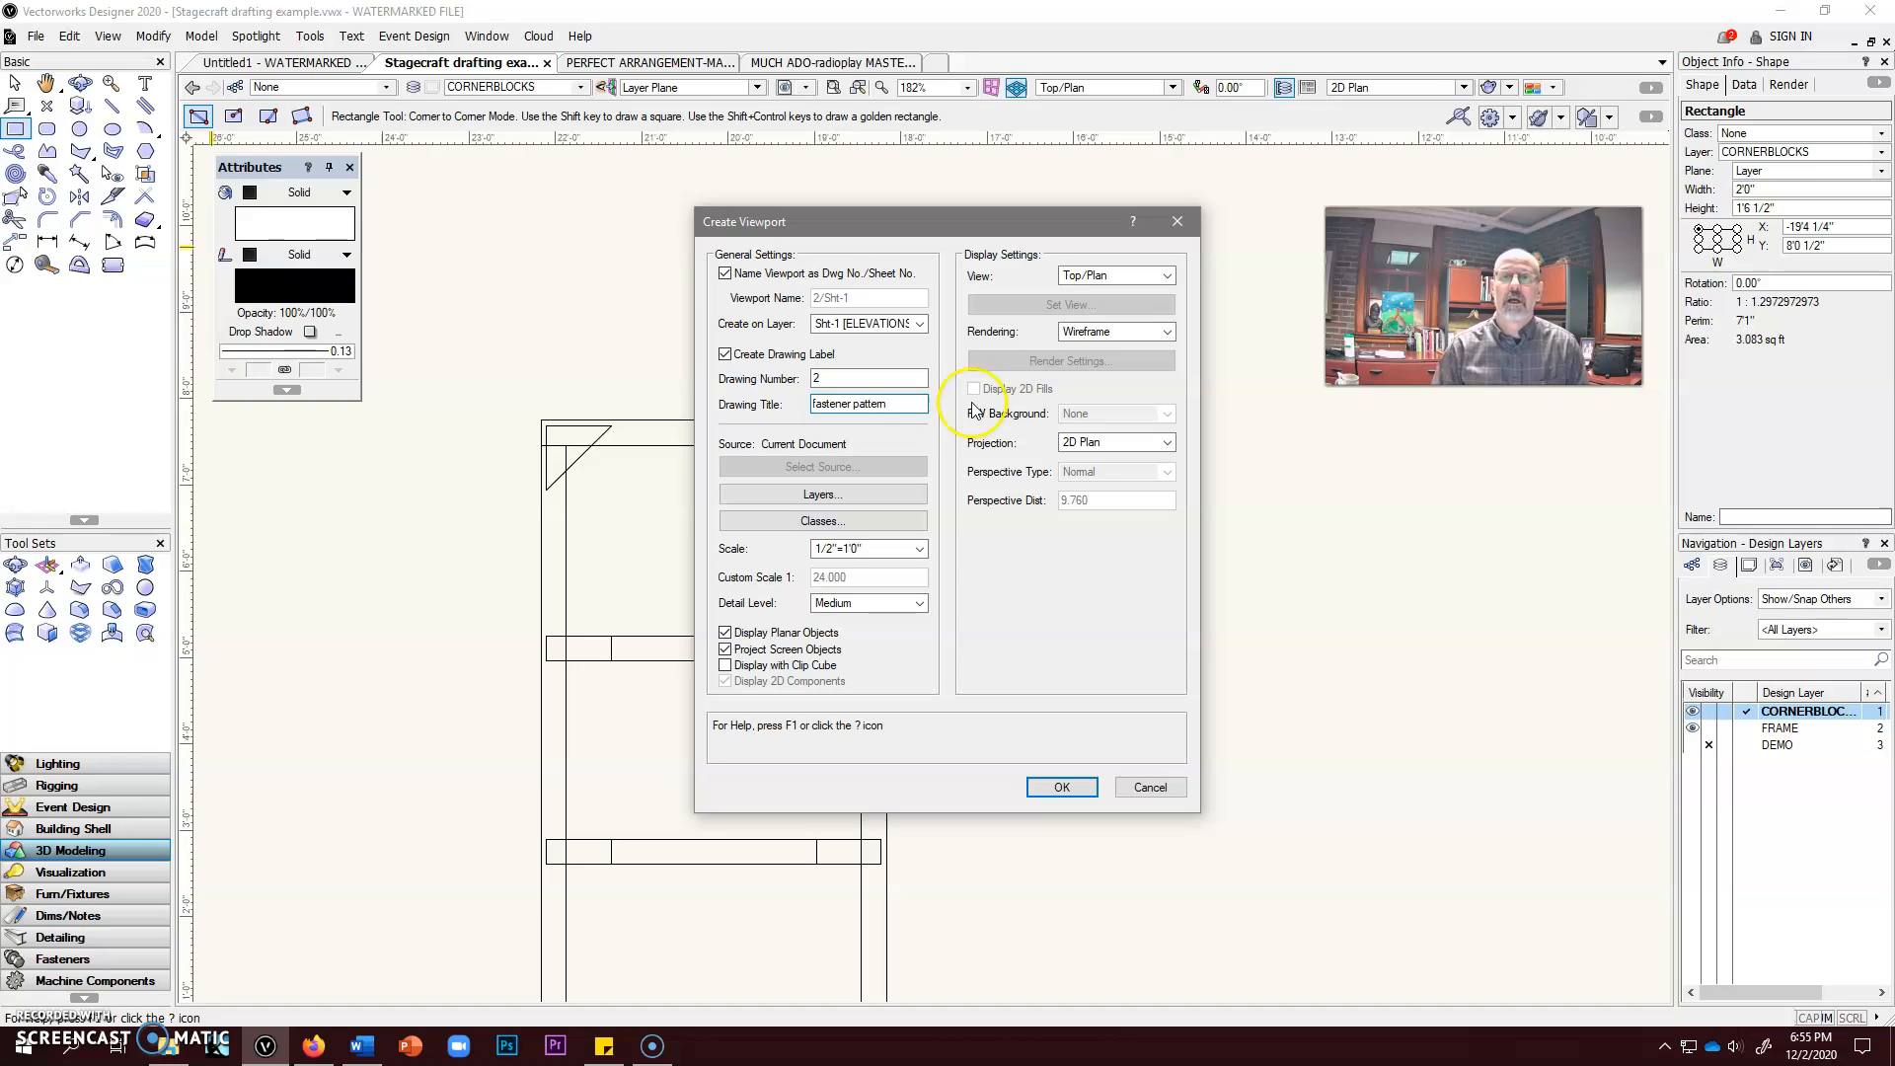
left_click_drag(900, 406, 798, 415)
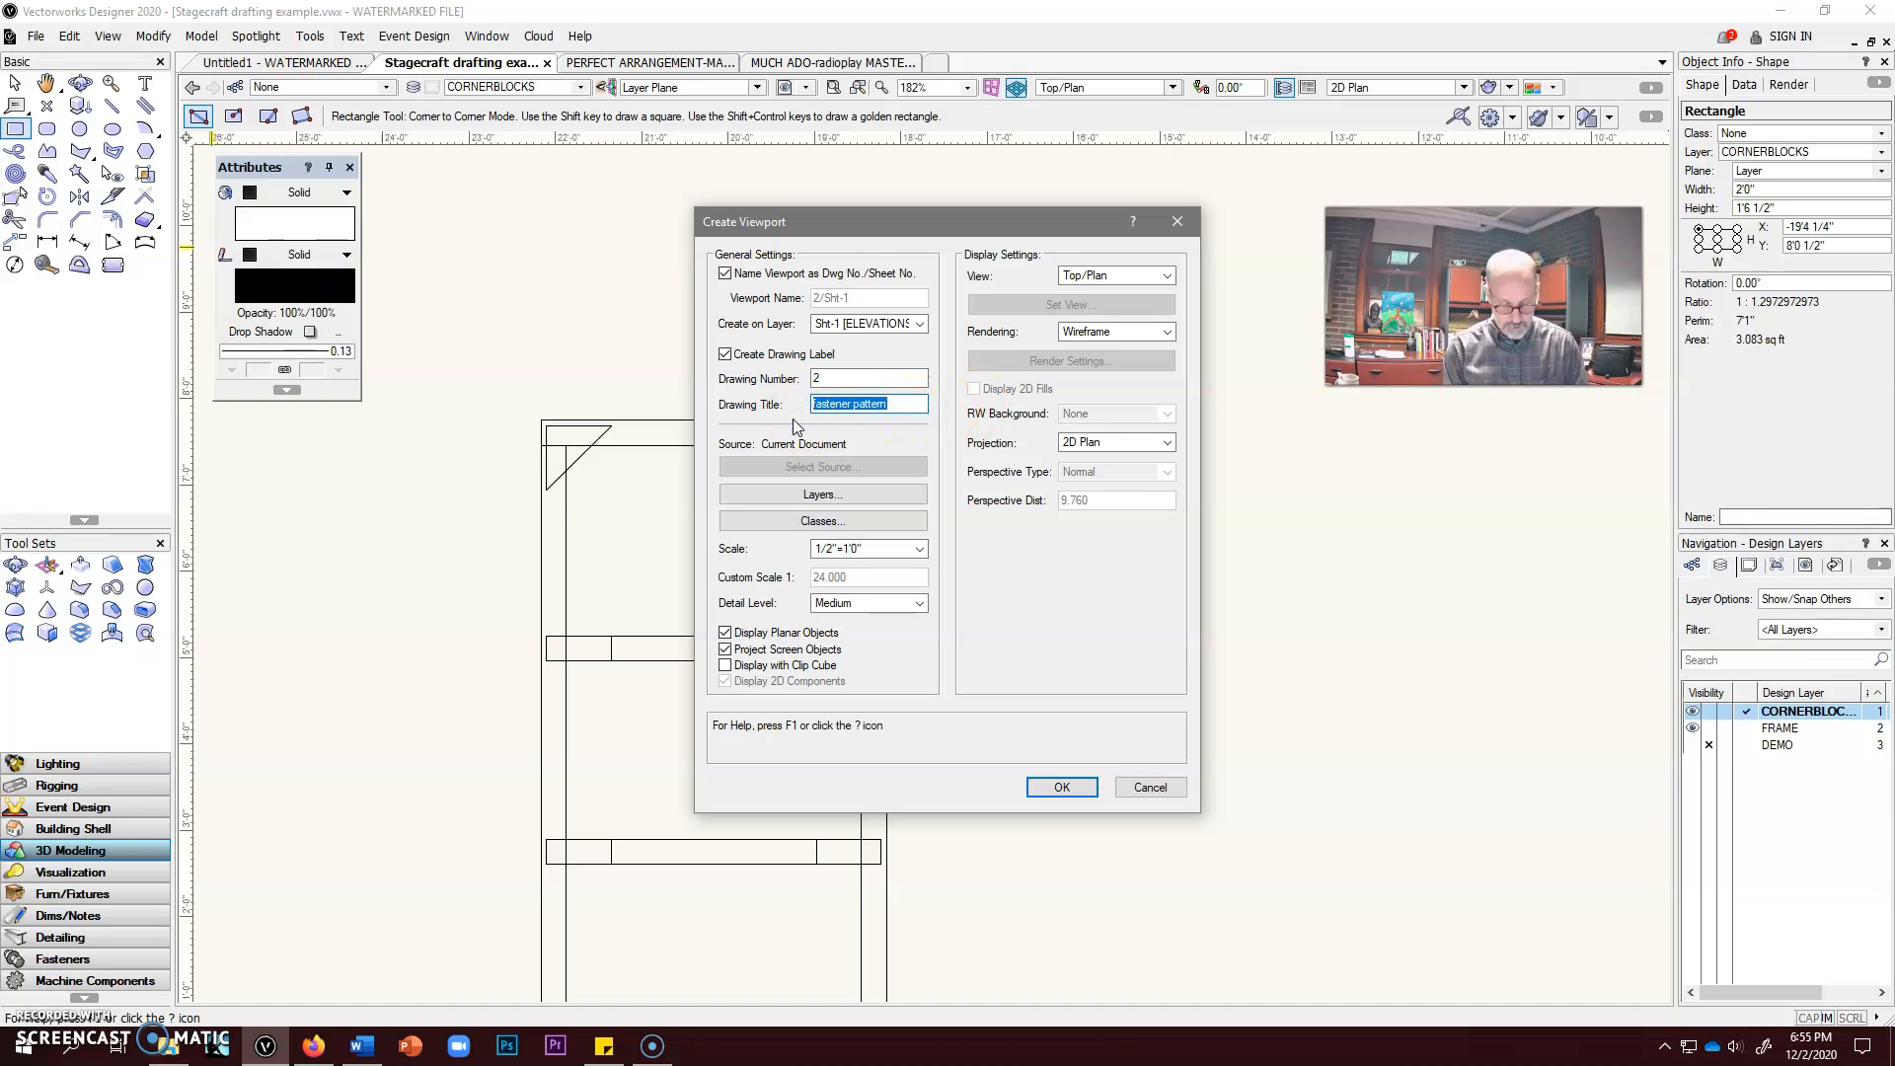
type("FASTENER PATTERN")
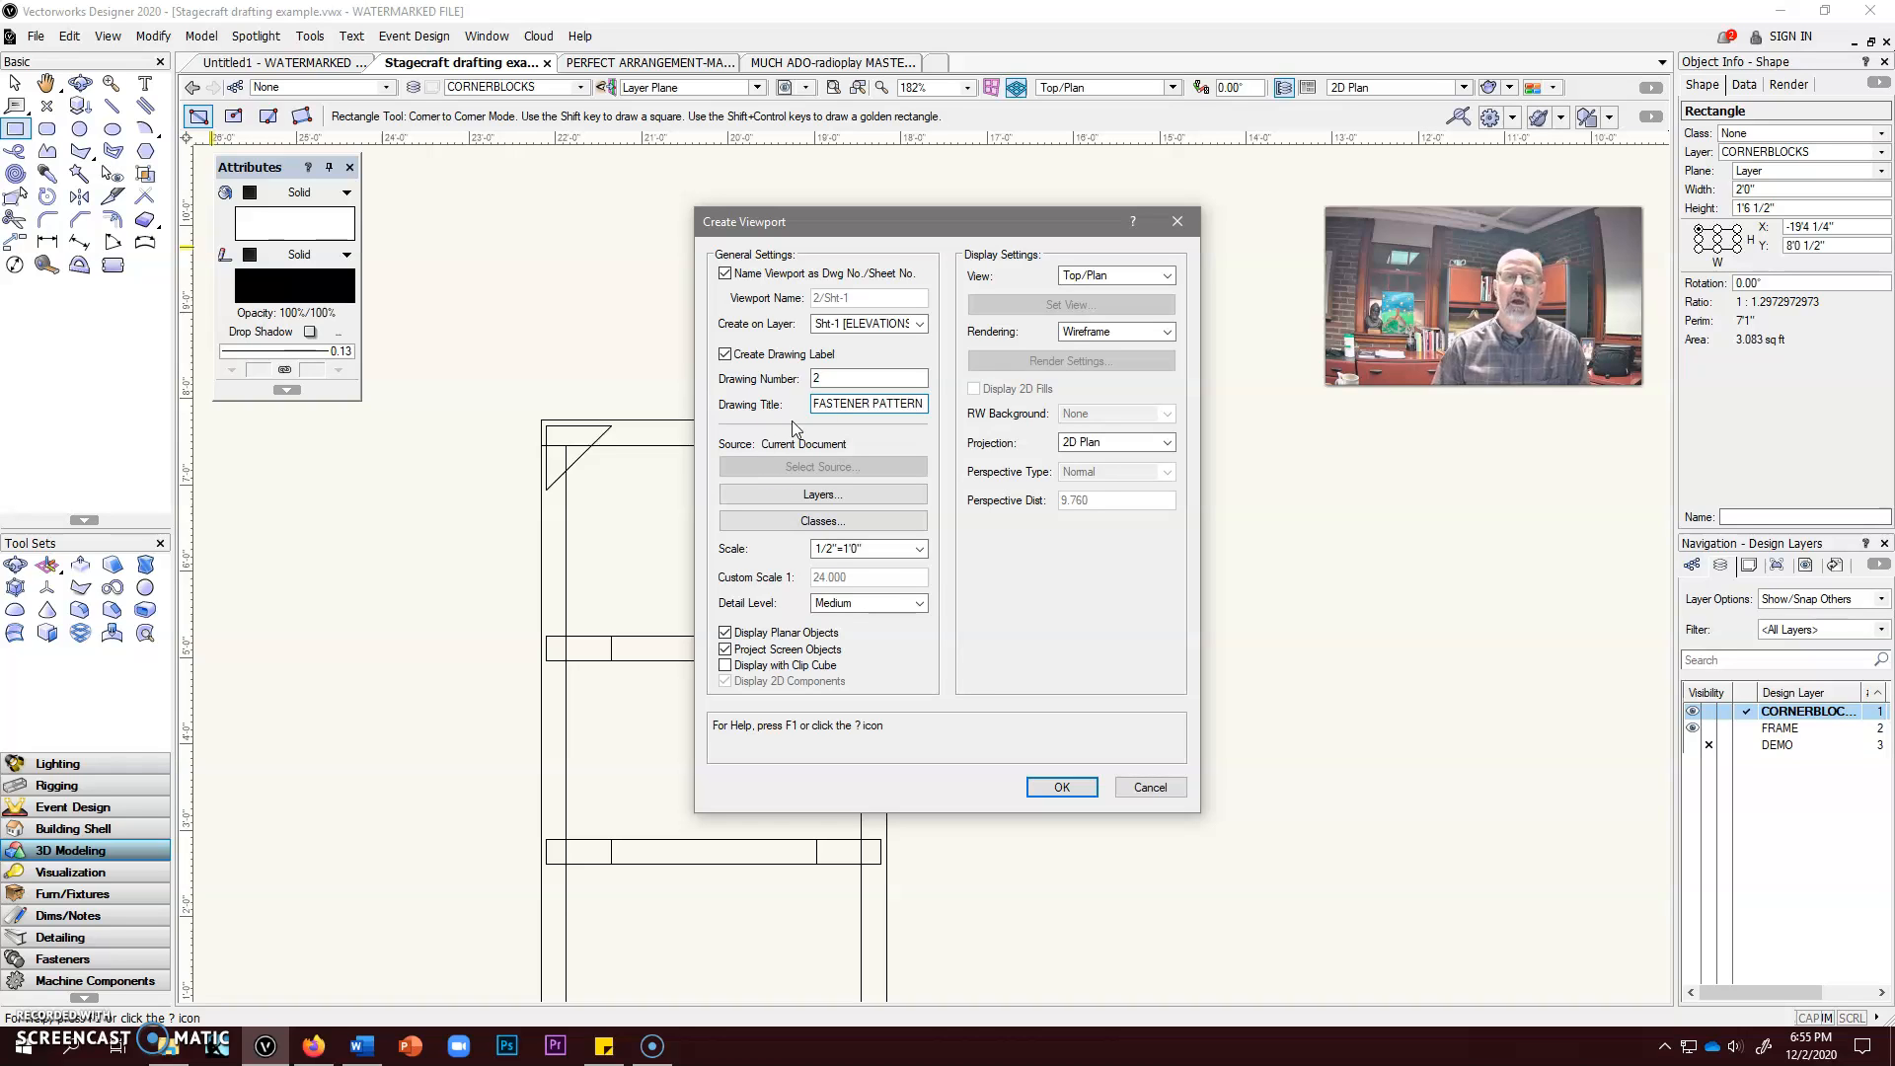
Step: Set the viewport scale to 3"=1'0" and rendering to Dashed Hidden line, and create it on the ELEVATIONS sheet
left_click(906, 553)
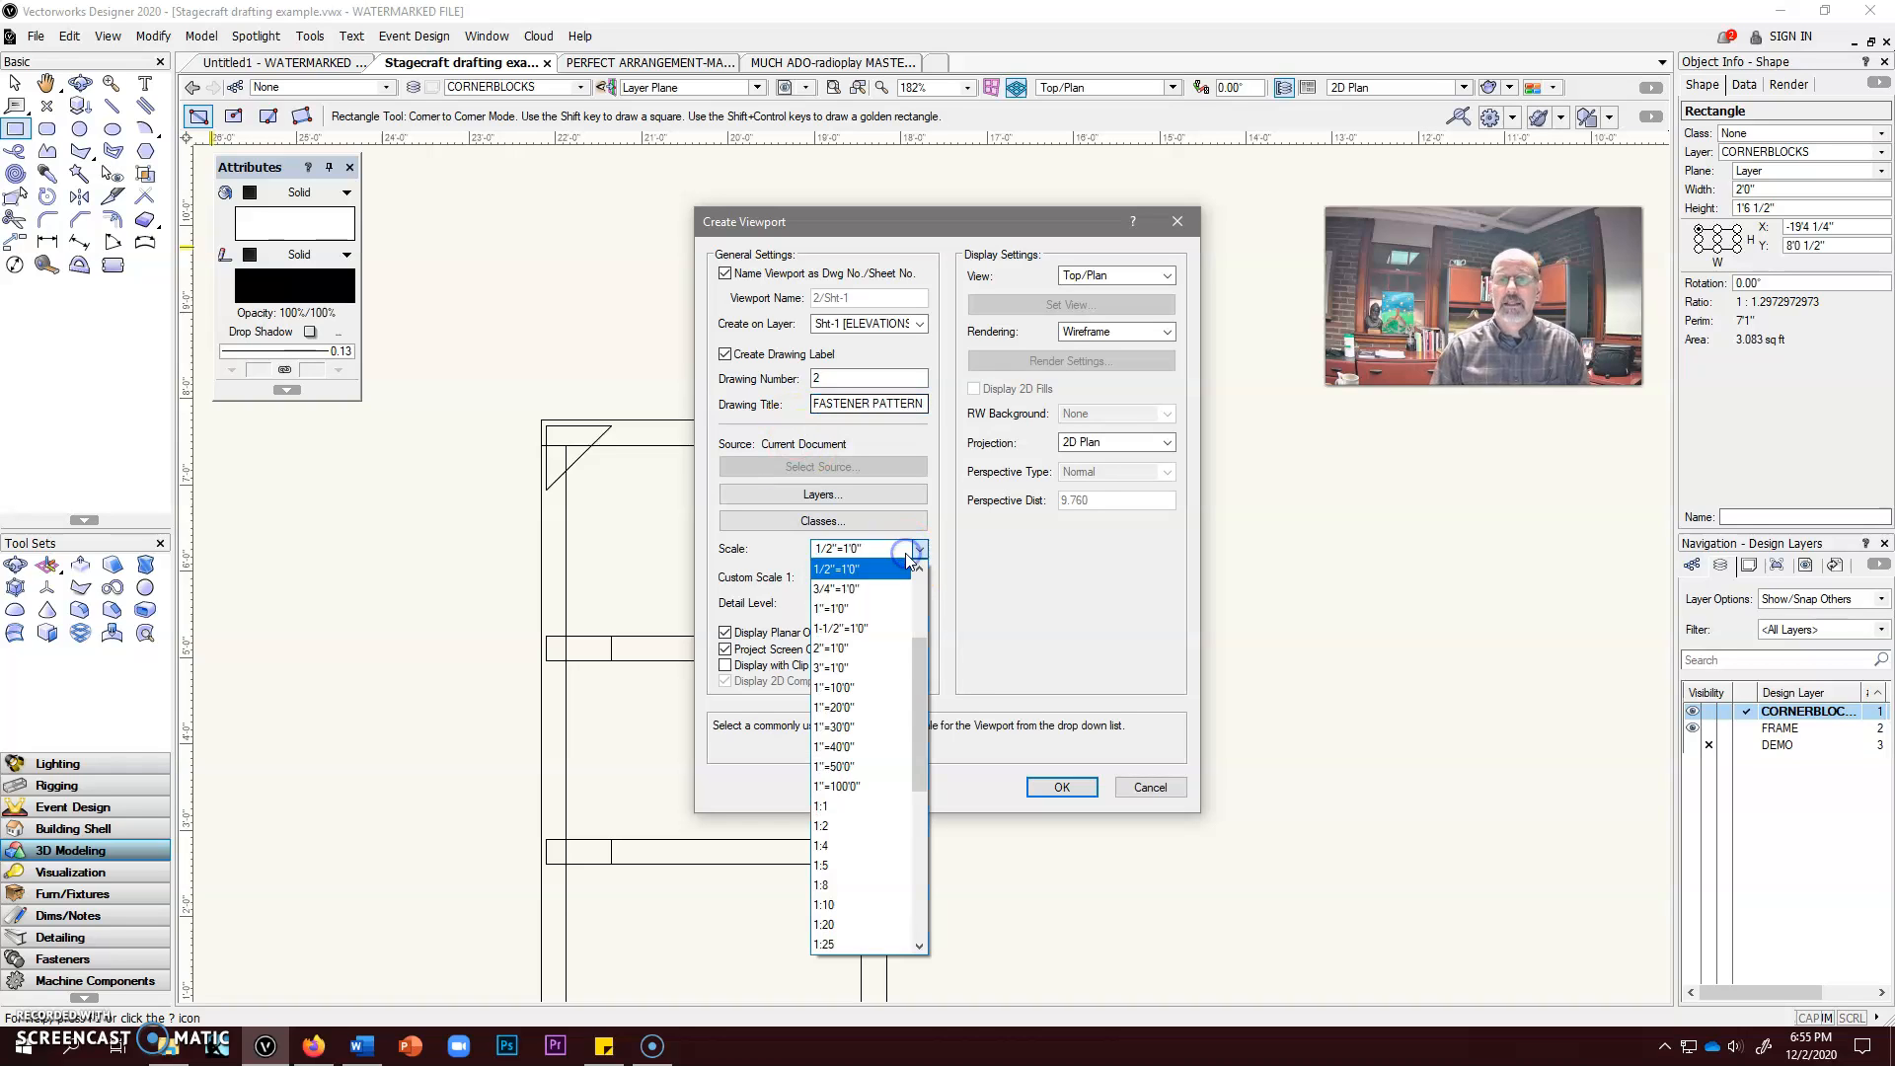
left_click(856, 669)
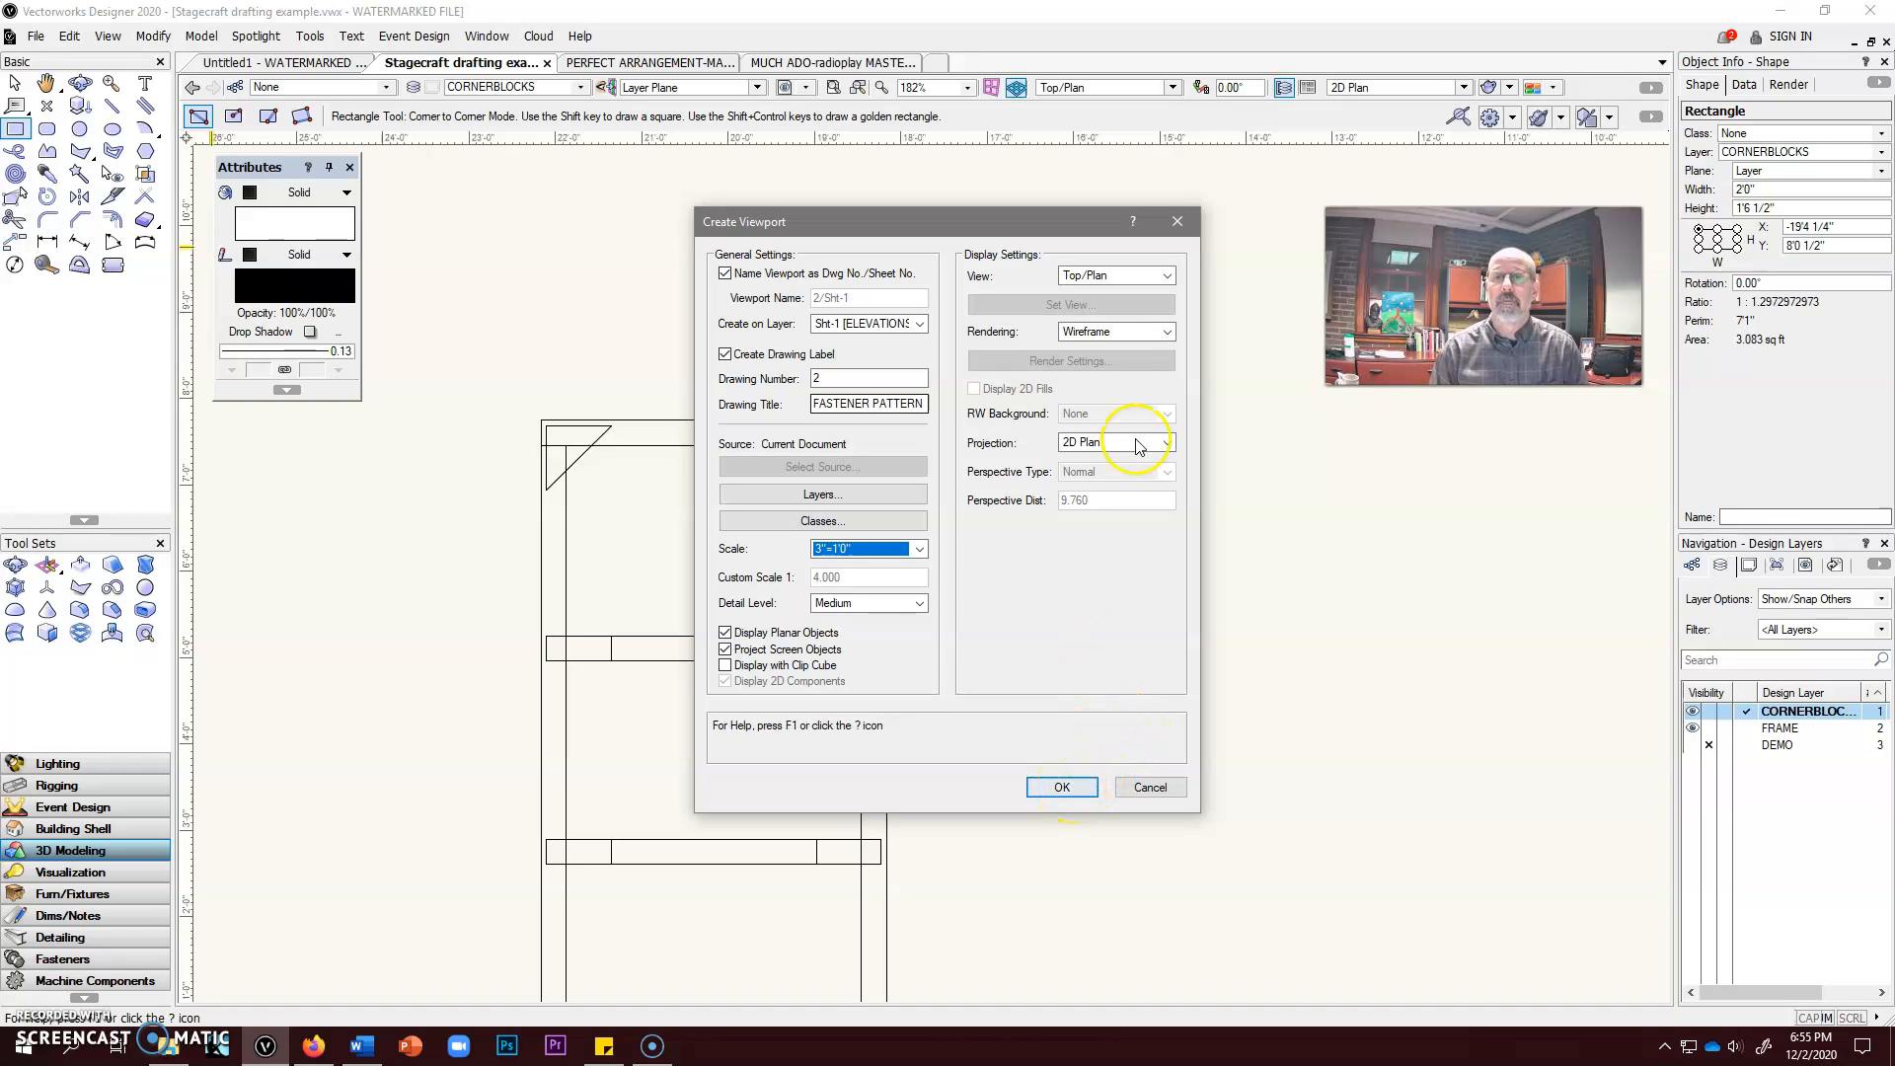
left_click(1116, 332)
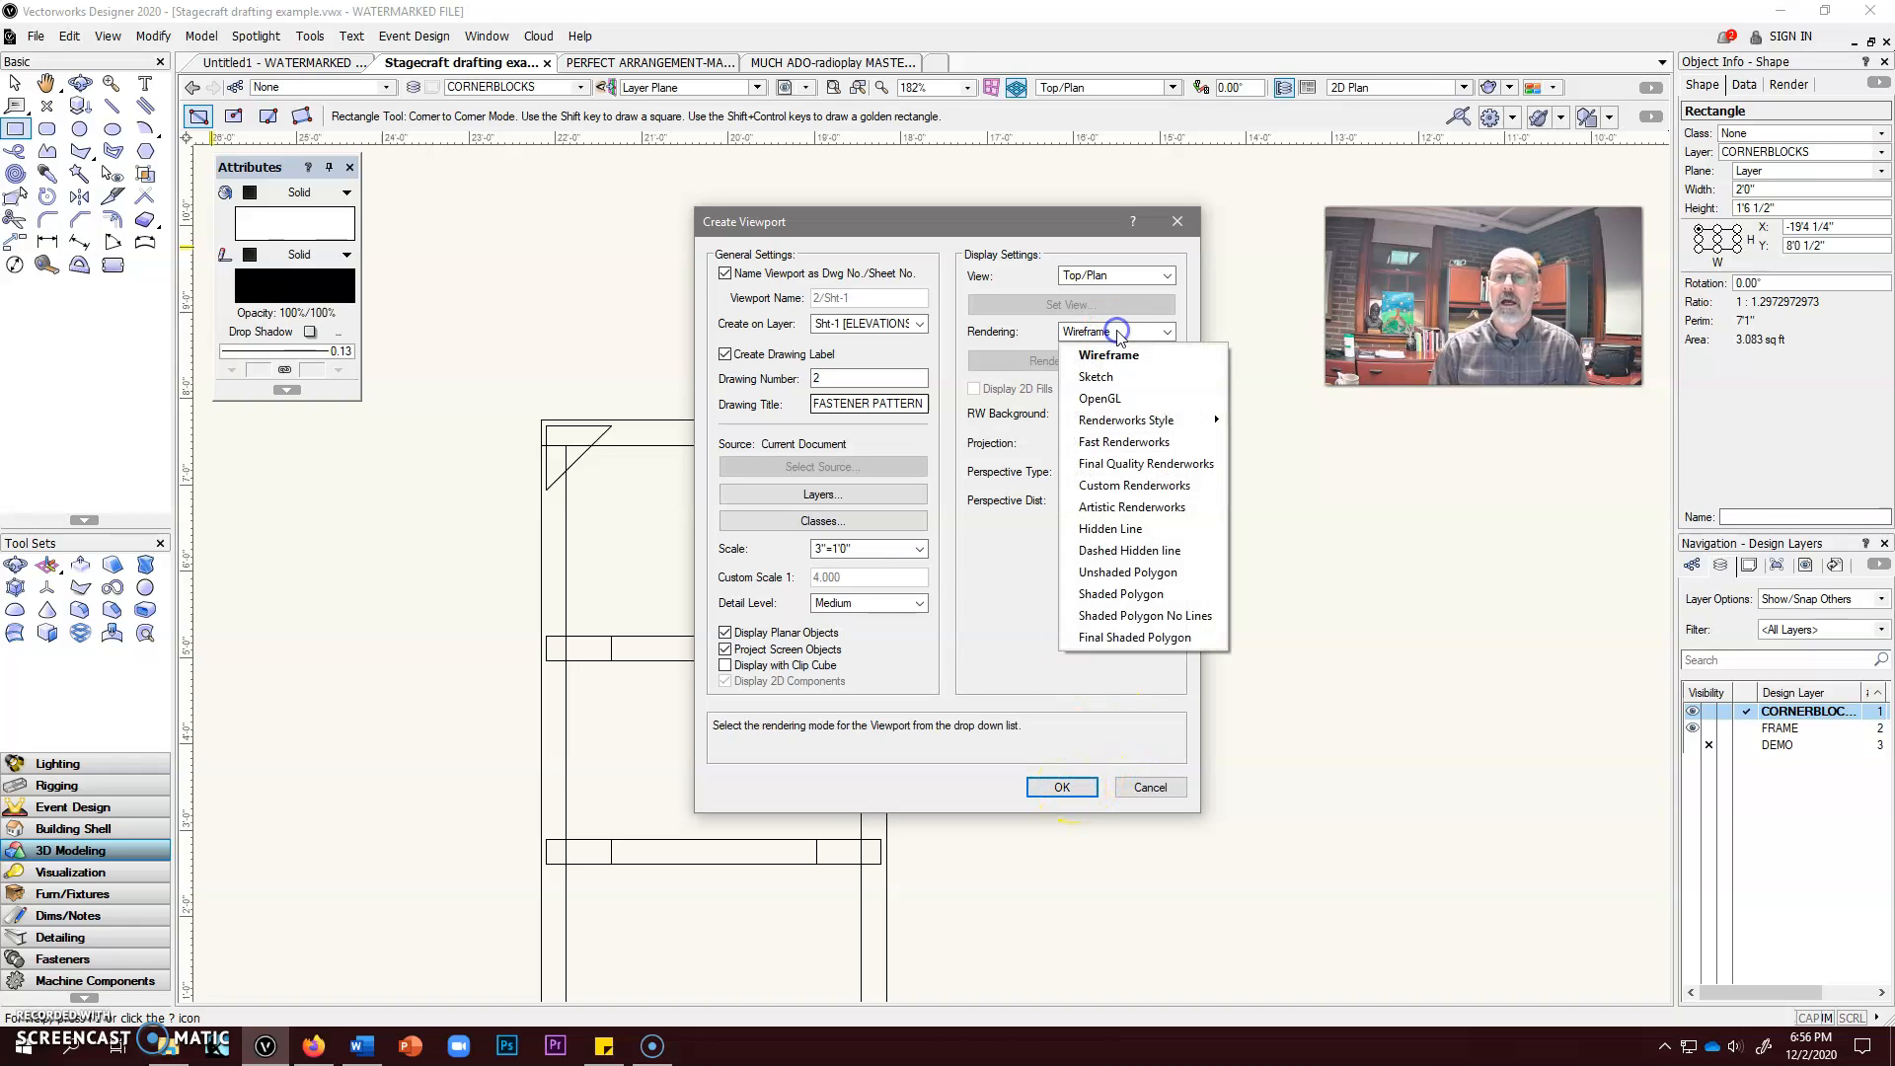
left_click(1121, 533)
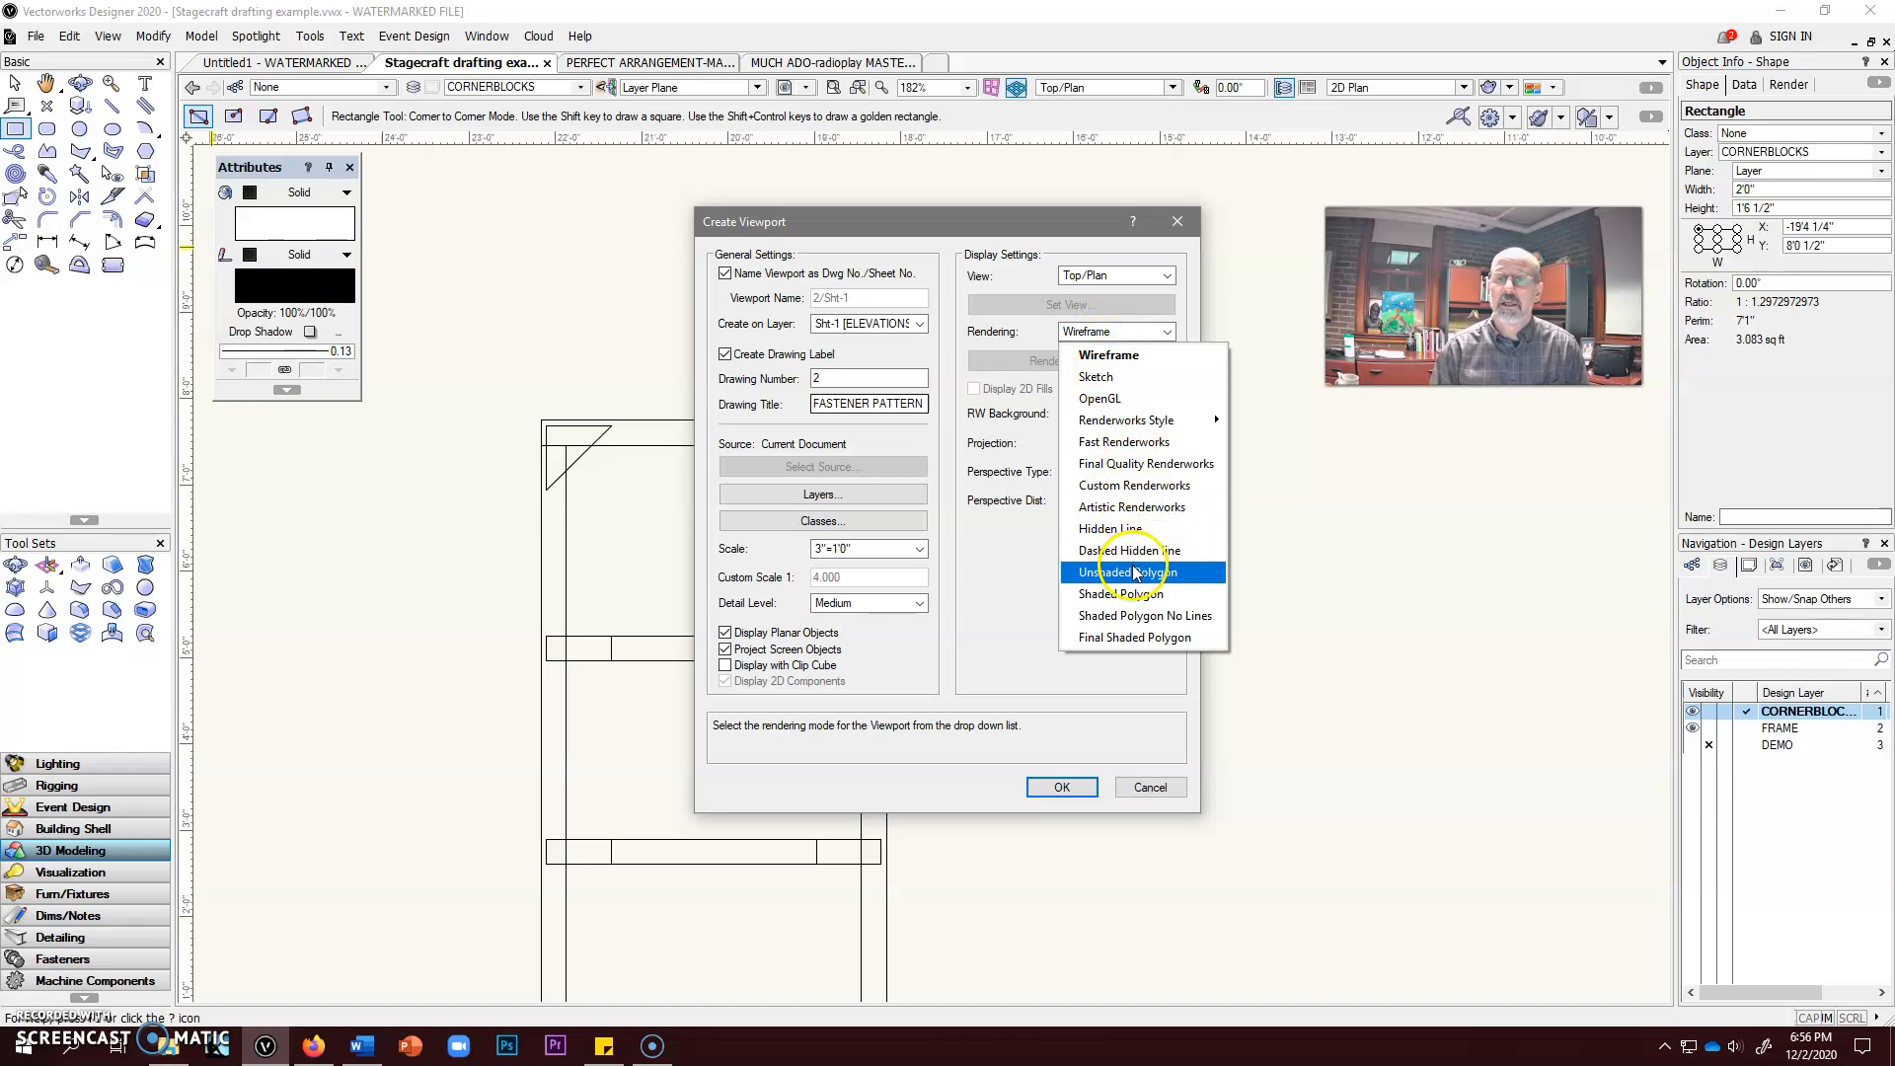
left_click(1133, 550)
left_click(1060, 787)
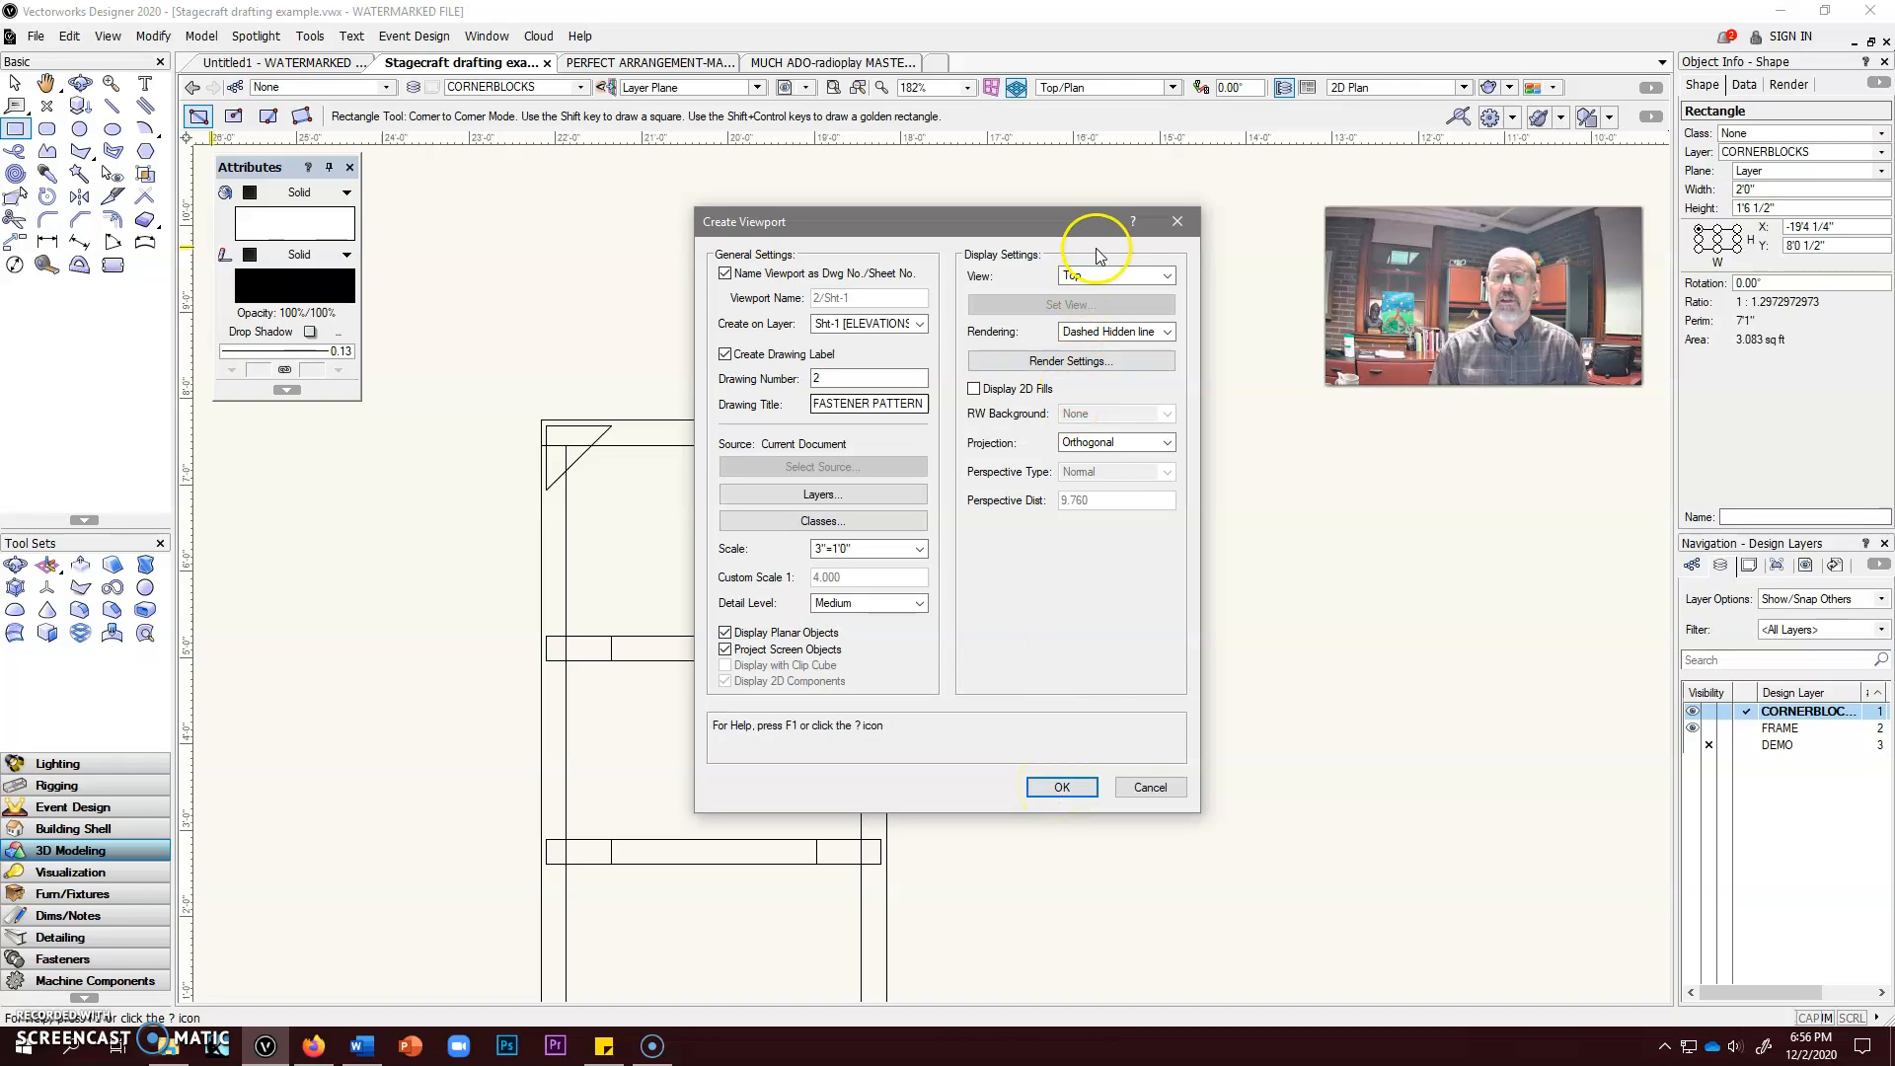
left_click(1063, 788)
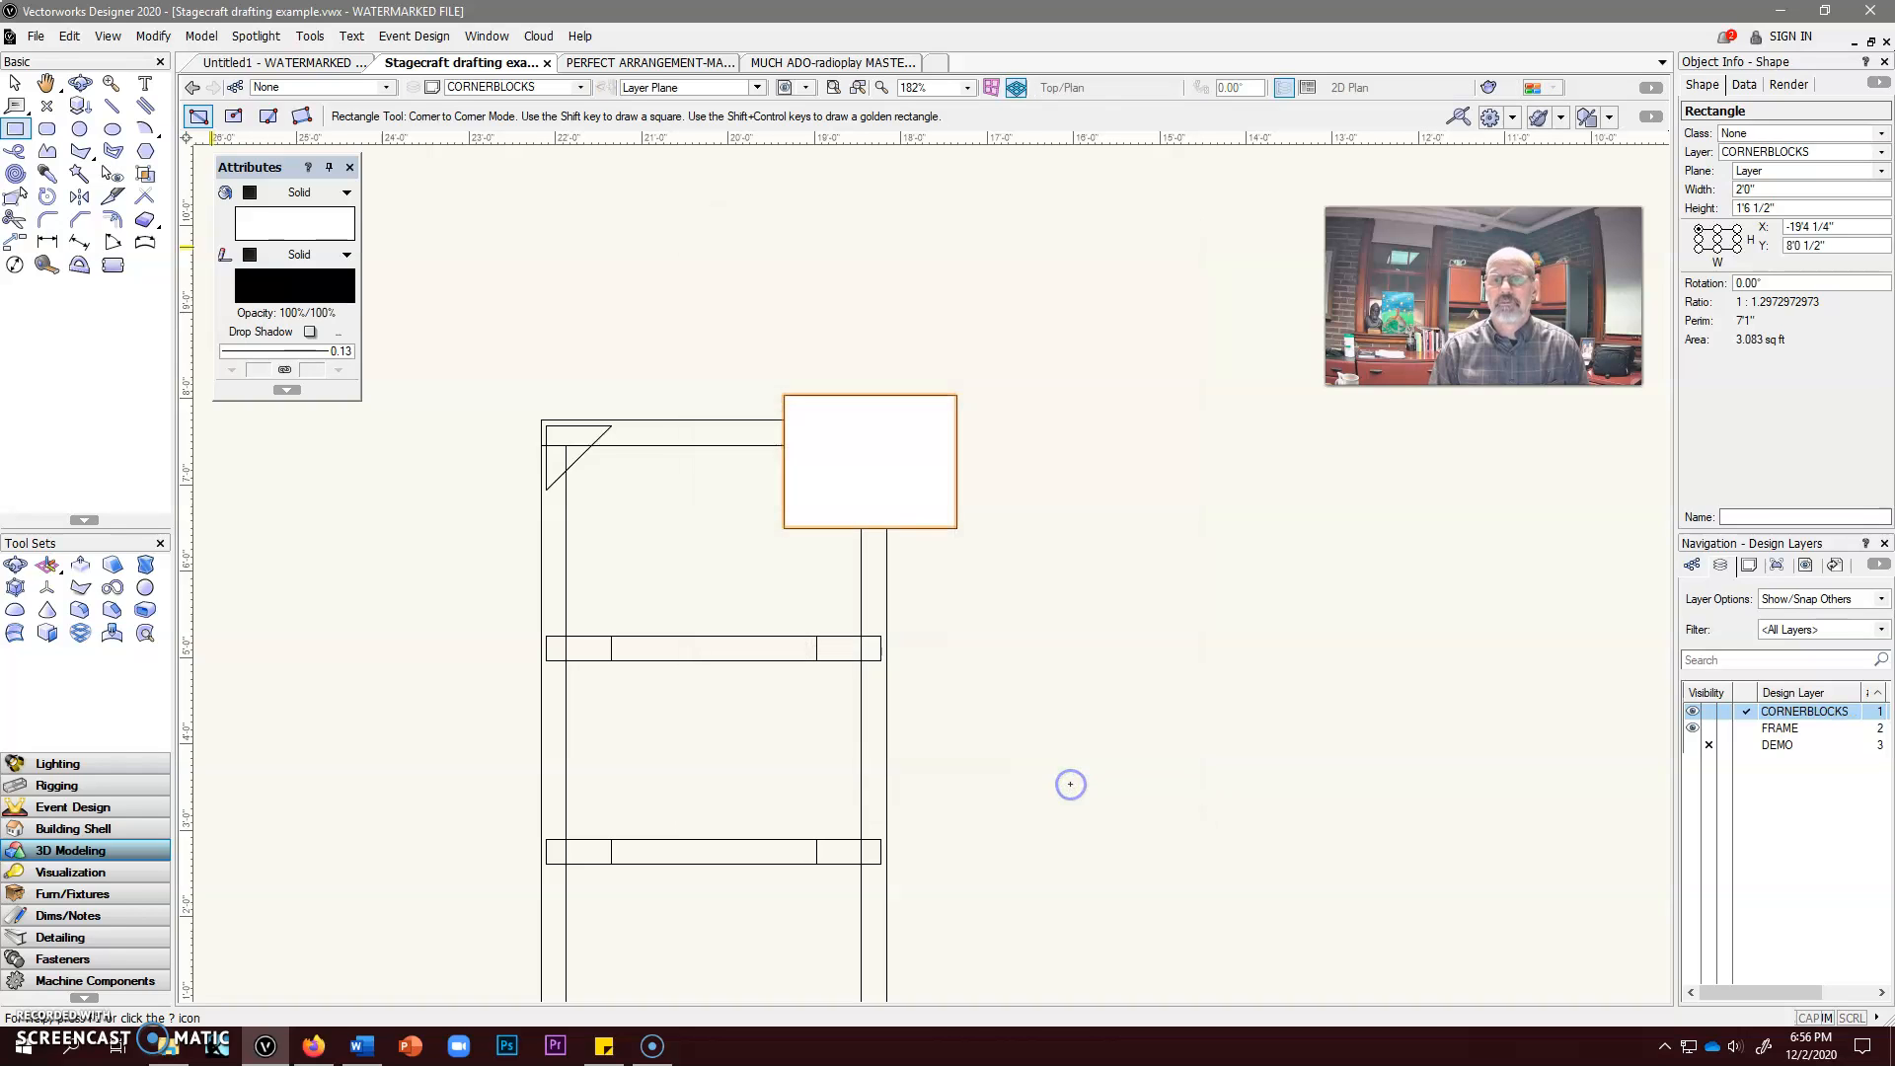
Step: Update the FASTENER PATTERN viewport and all other viewports on the sheet
scroll(1089, 666, "down", 4)
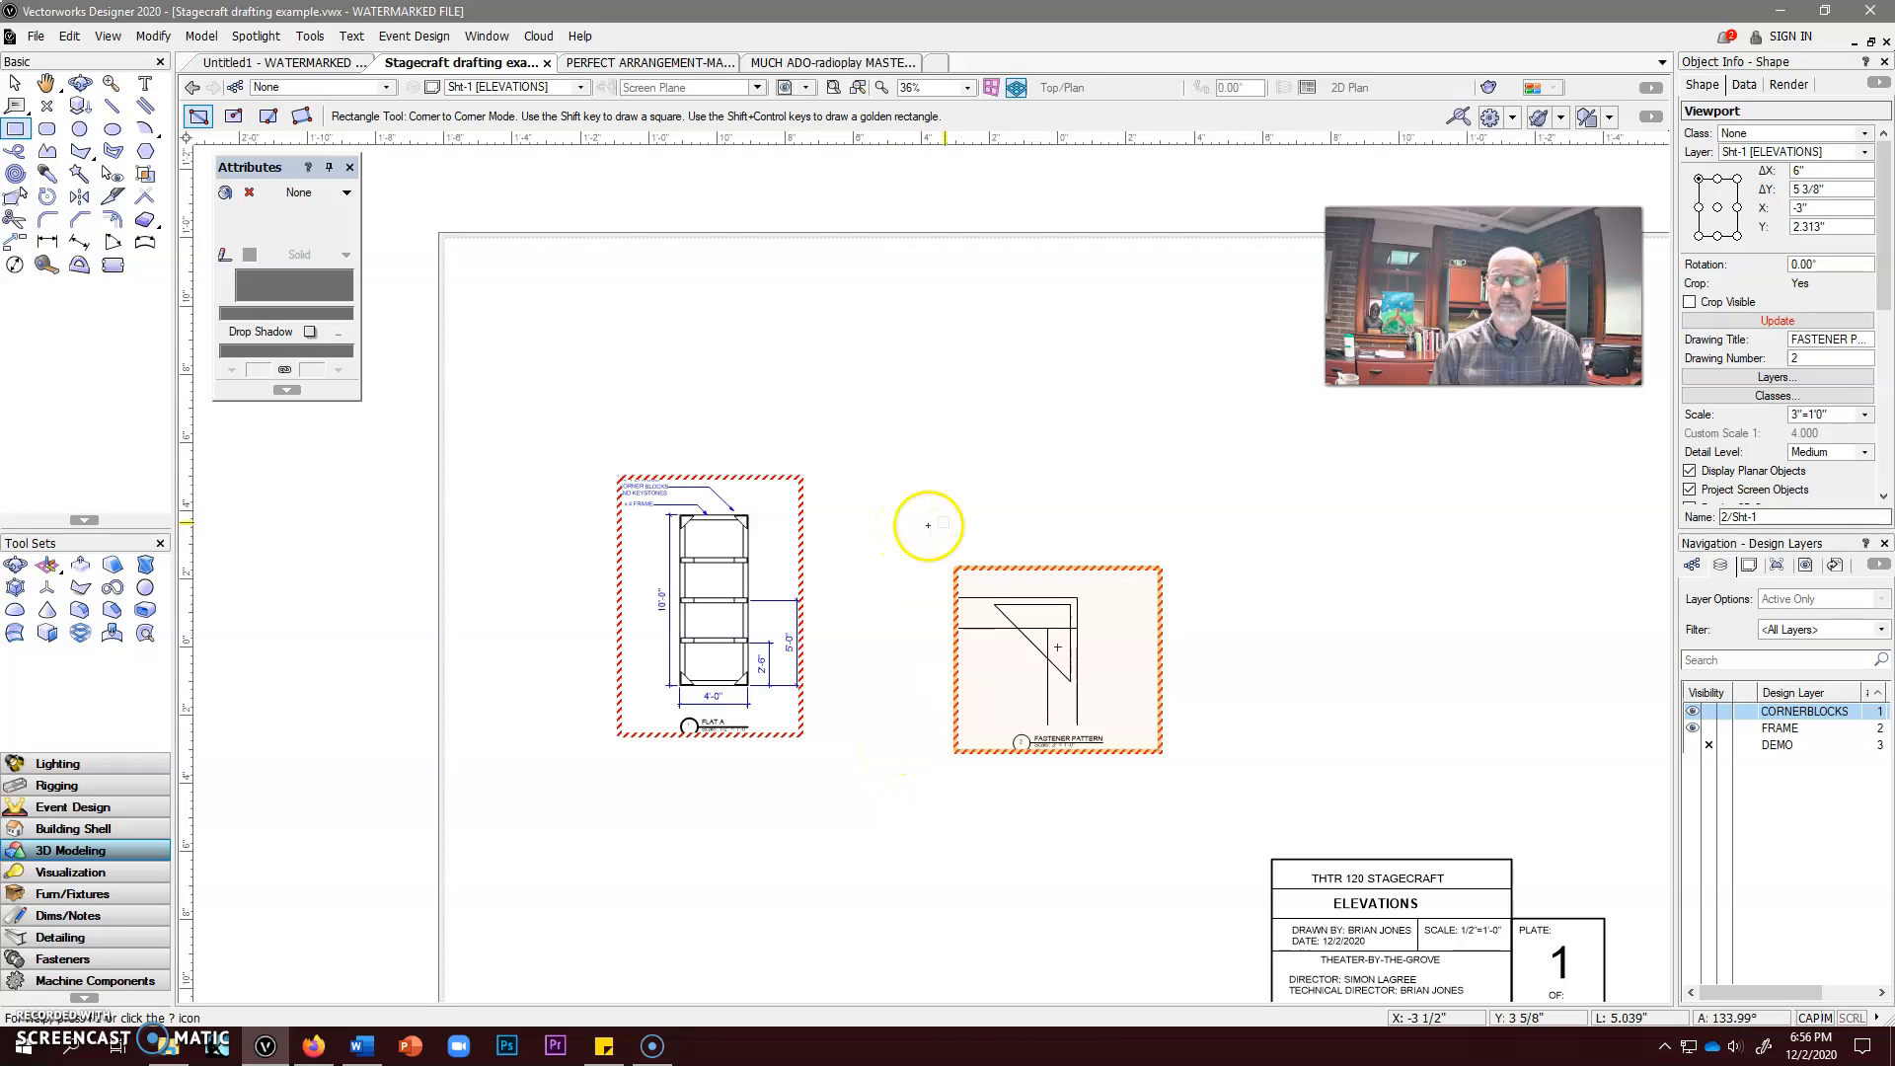
left_click(1778, 322)
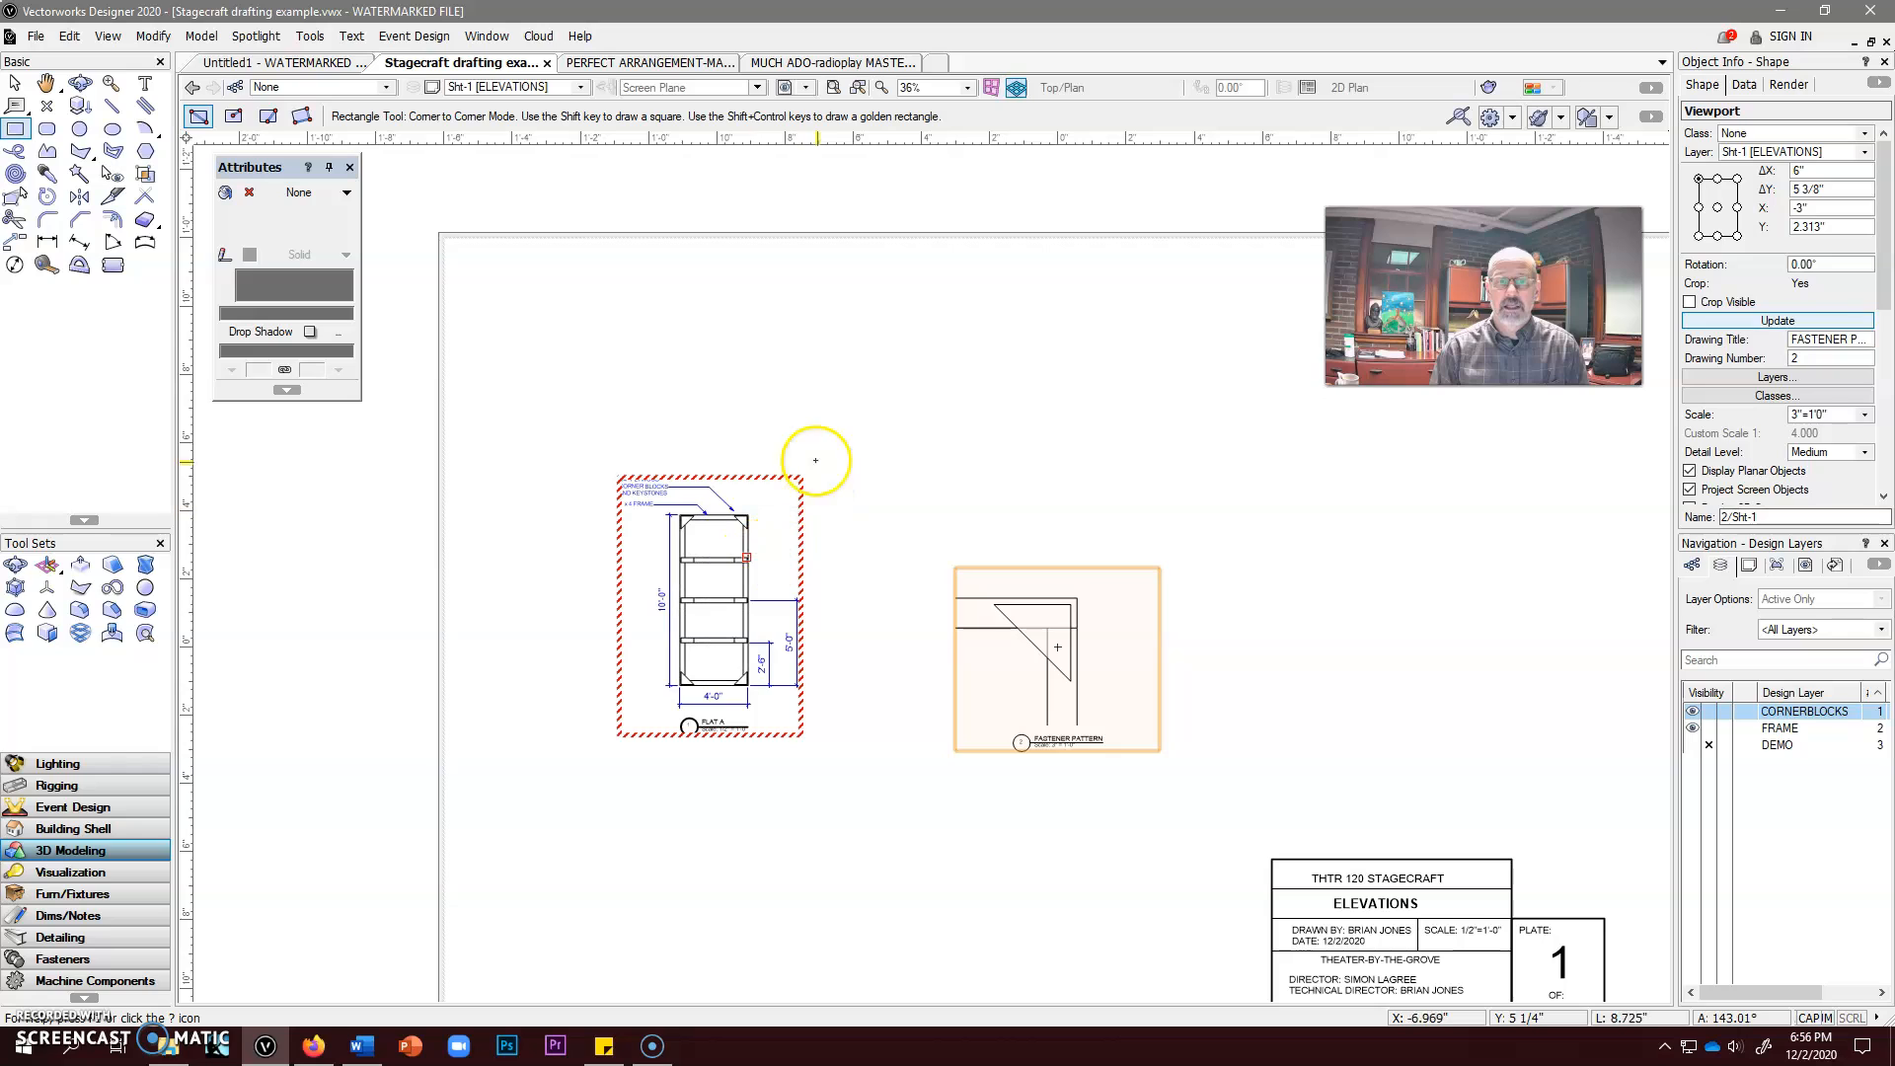
left_click(110, 36)
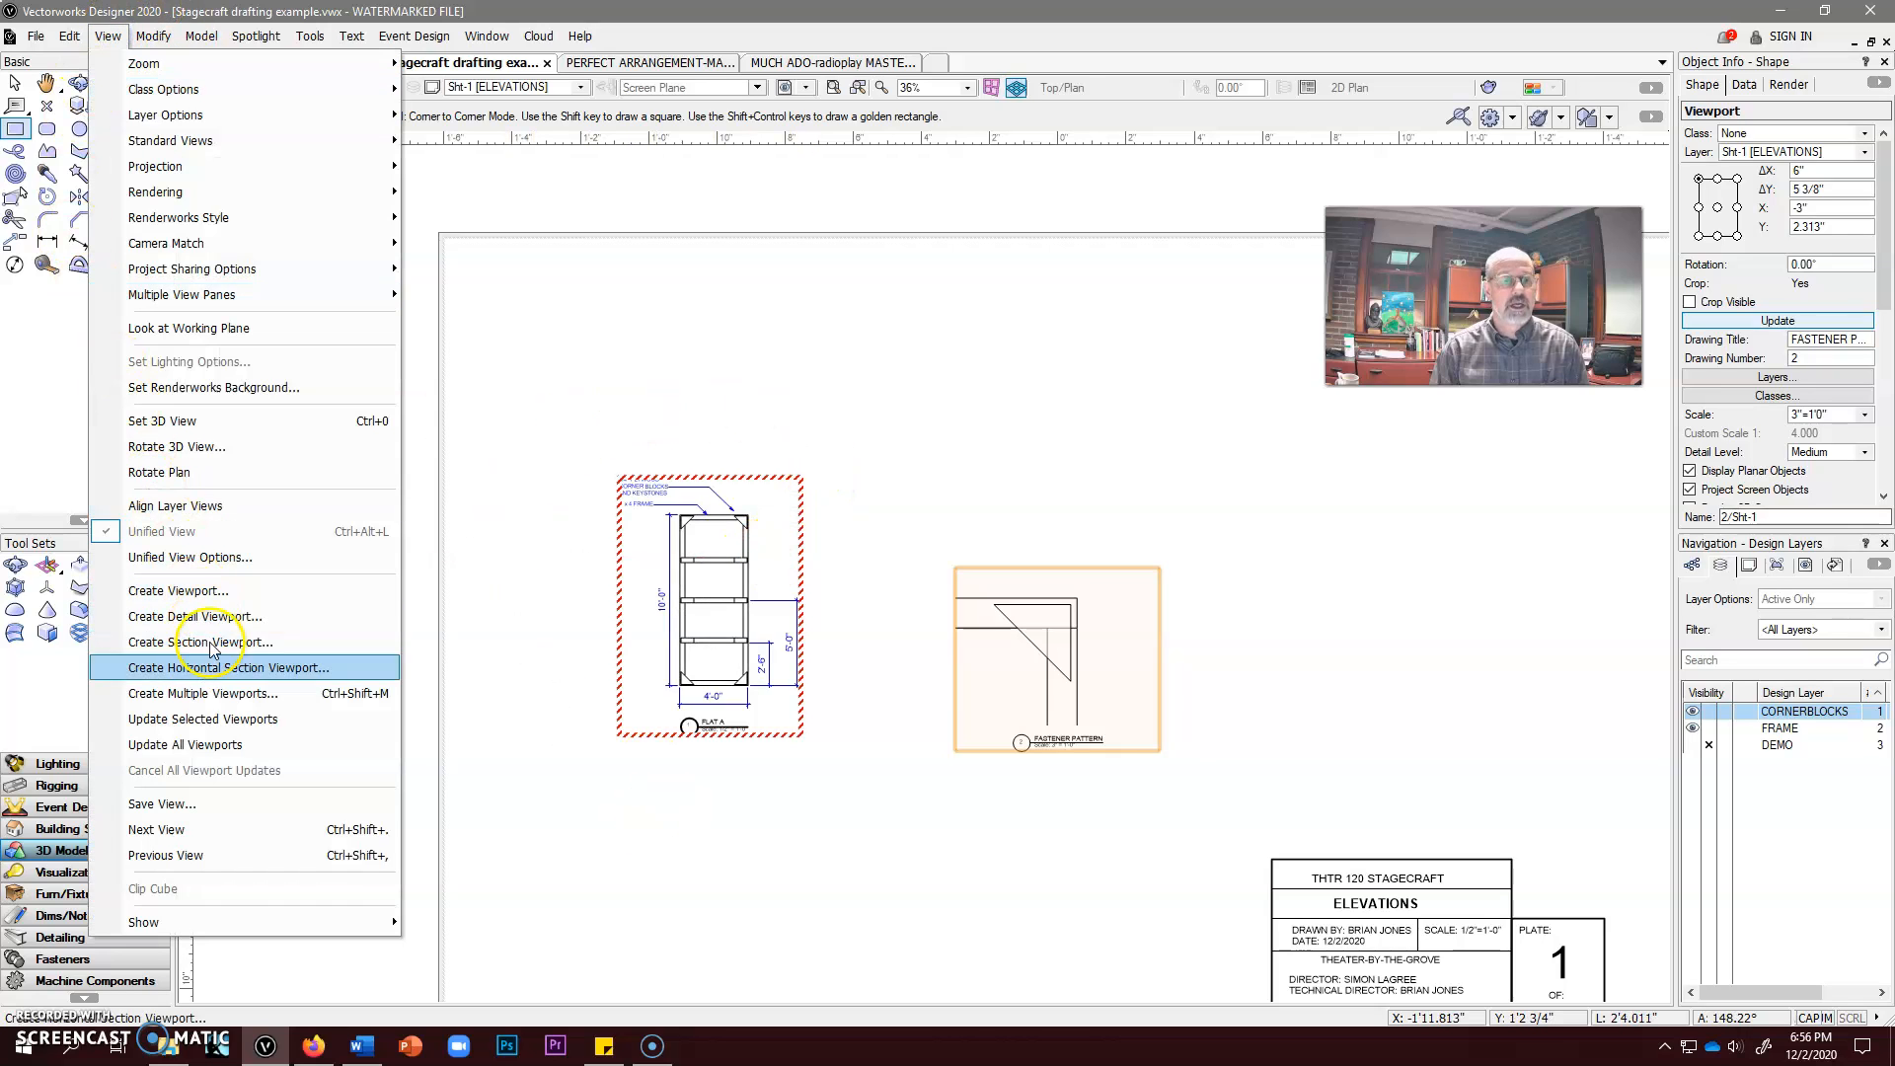
left_click(173, 746)
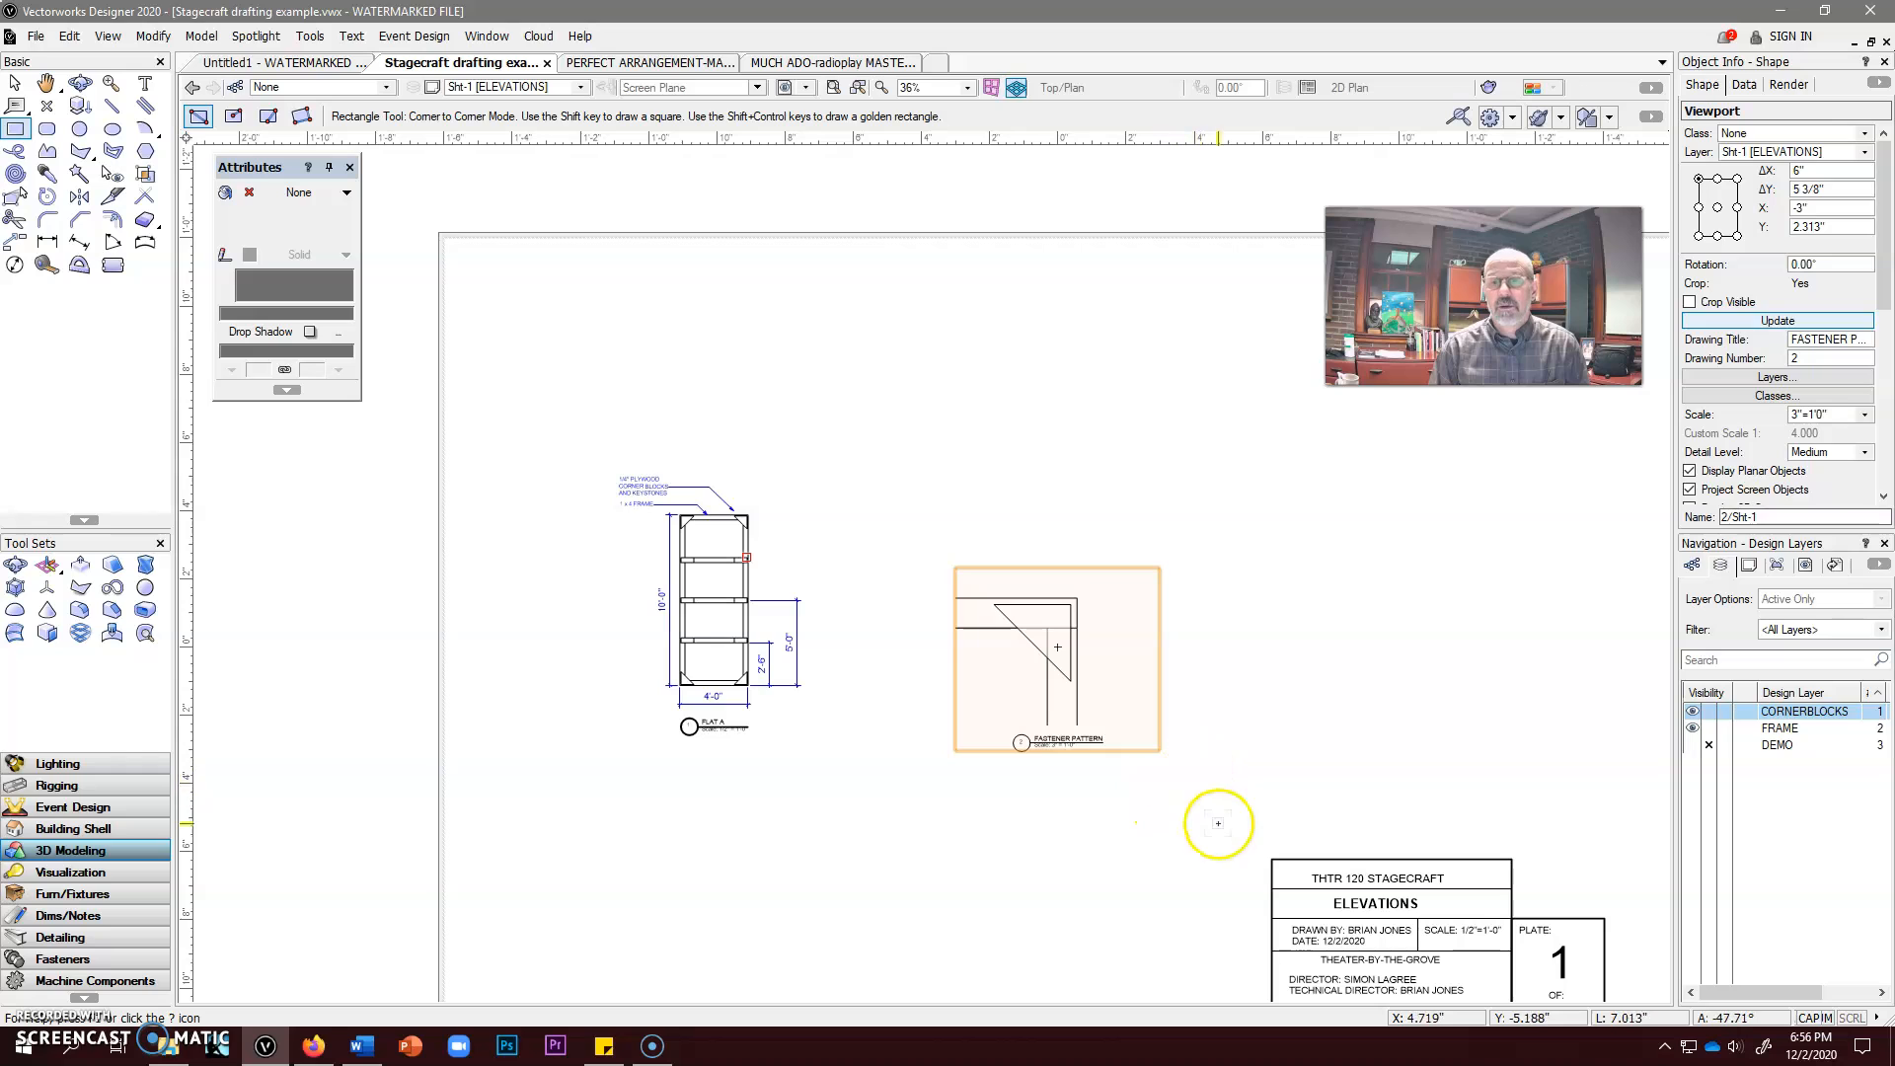
Step: Draw a square about 5" on each side as a border around the FASTENER PATTERN detail and its label
scroll(1069, 664, "up", 4)
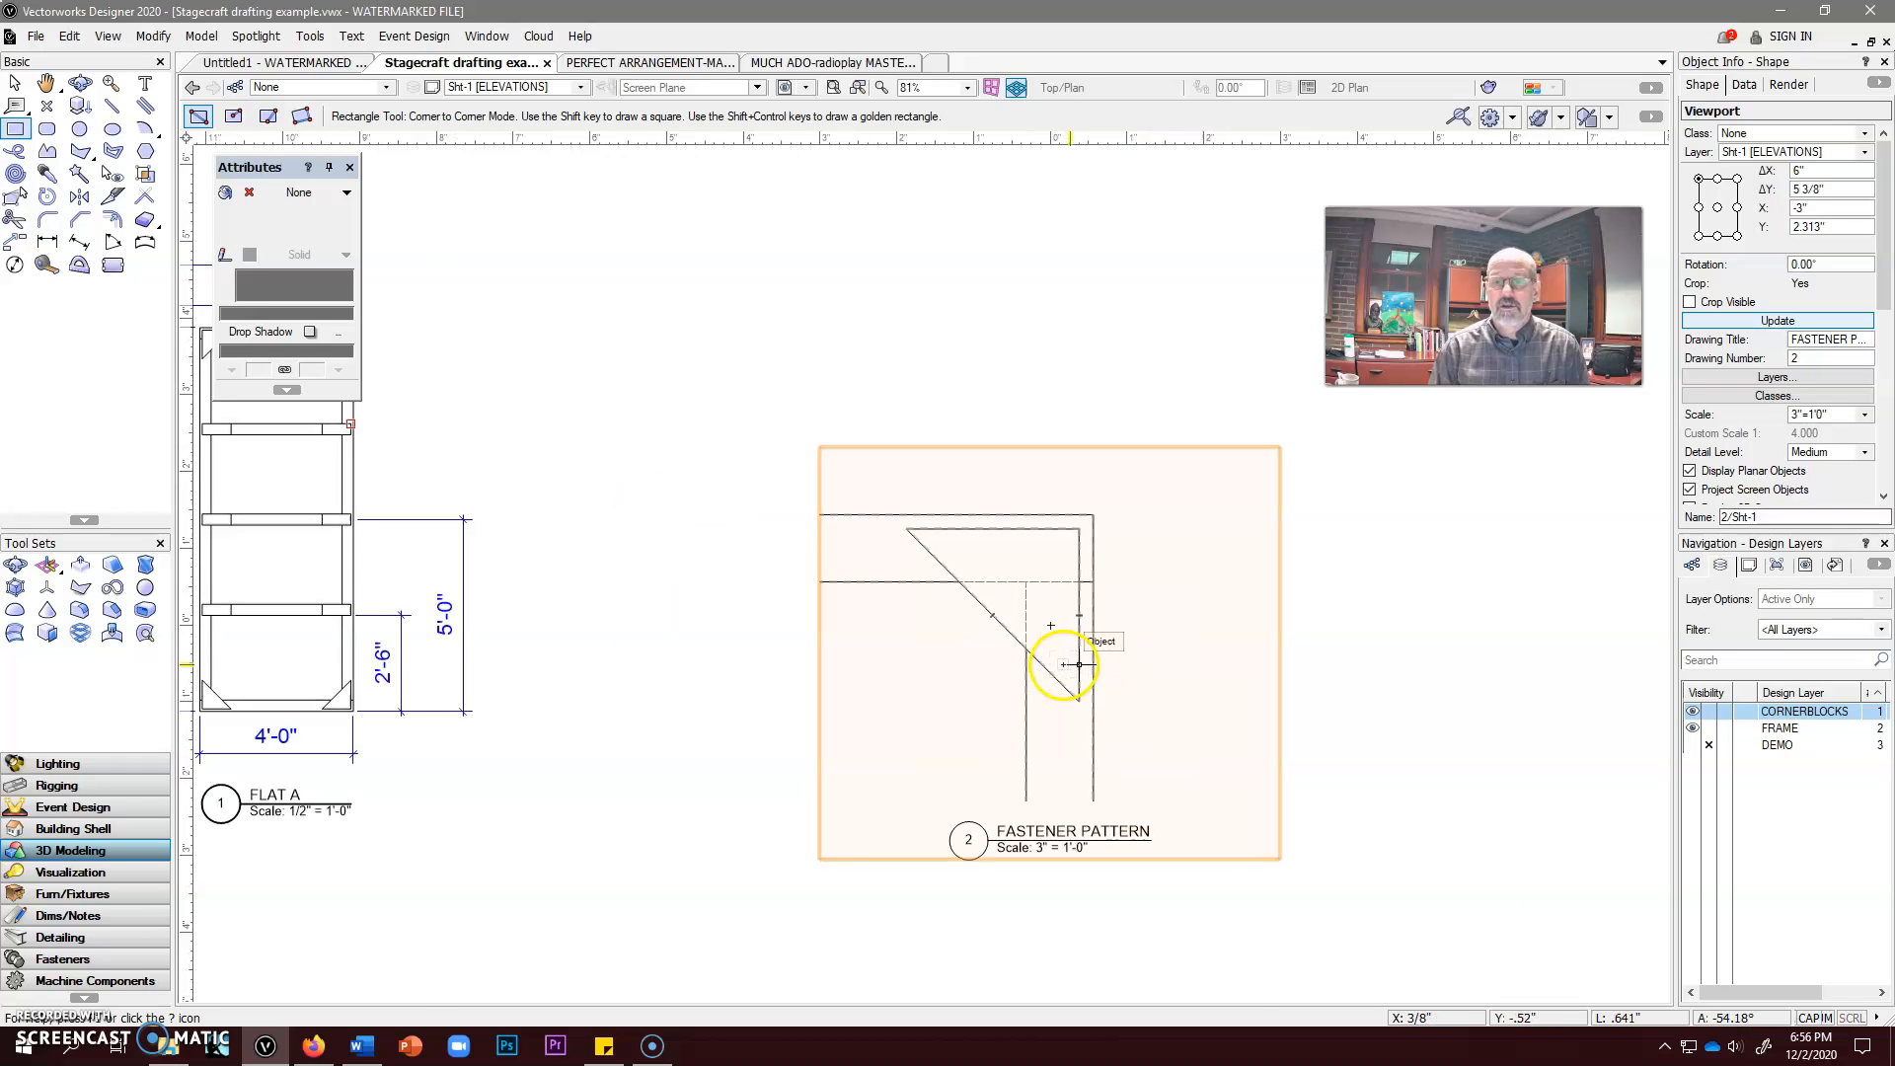
scroll(1086, 672, "down", 3)
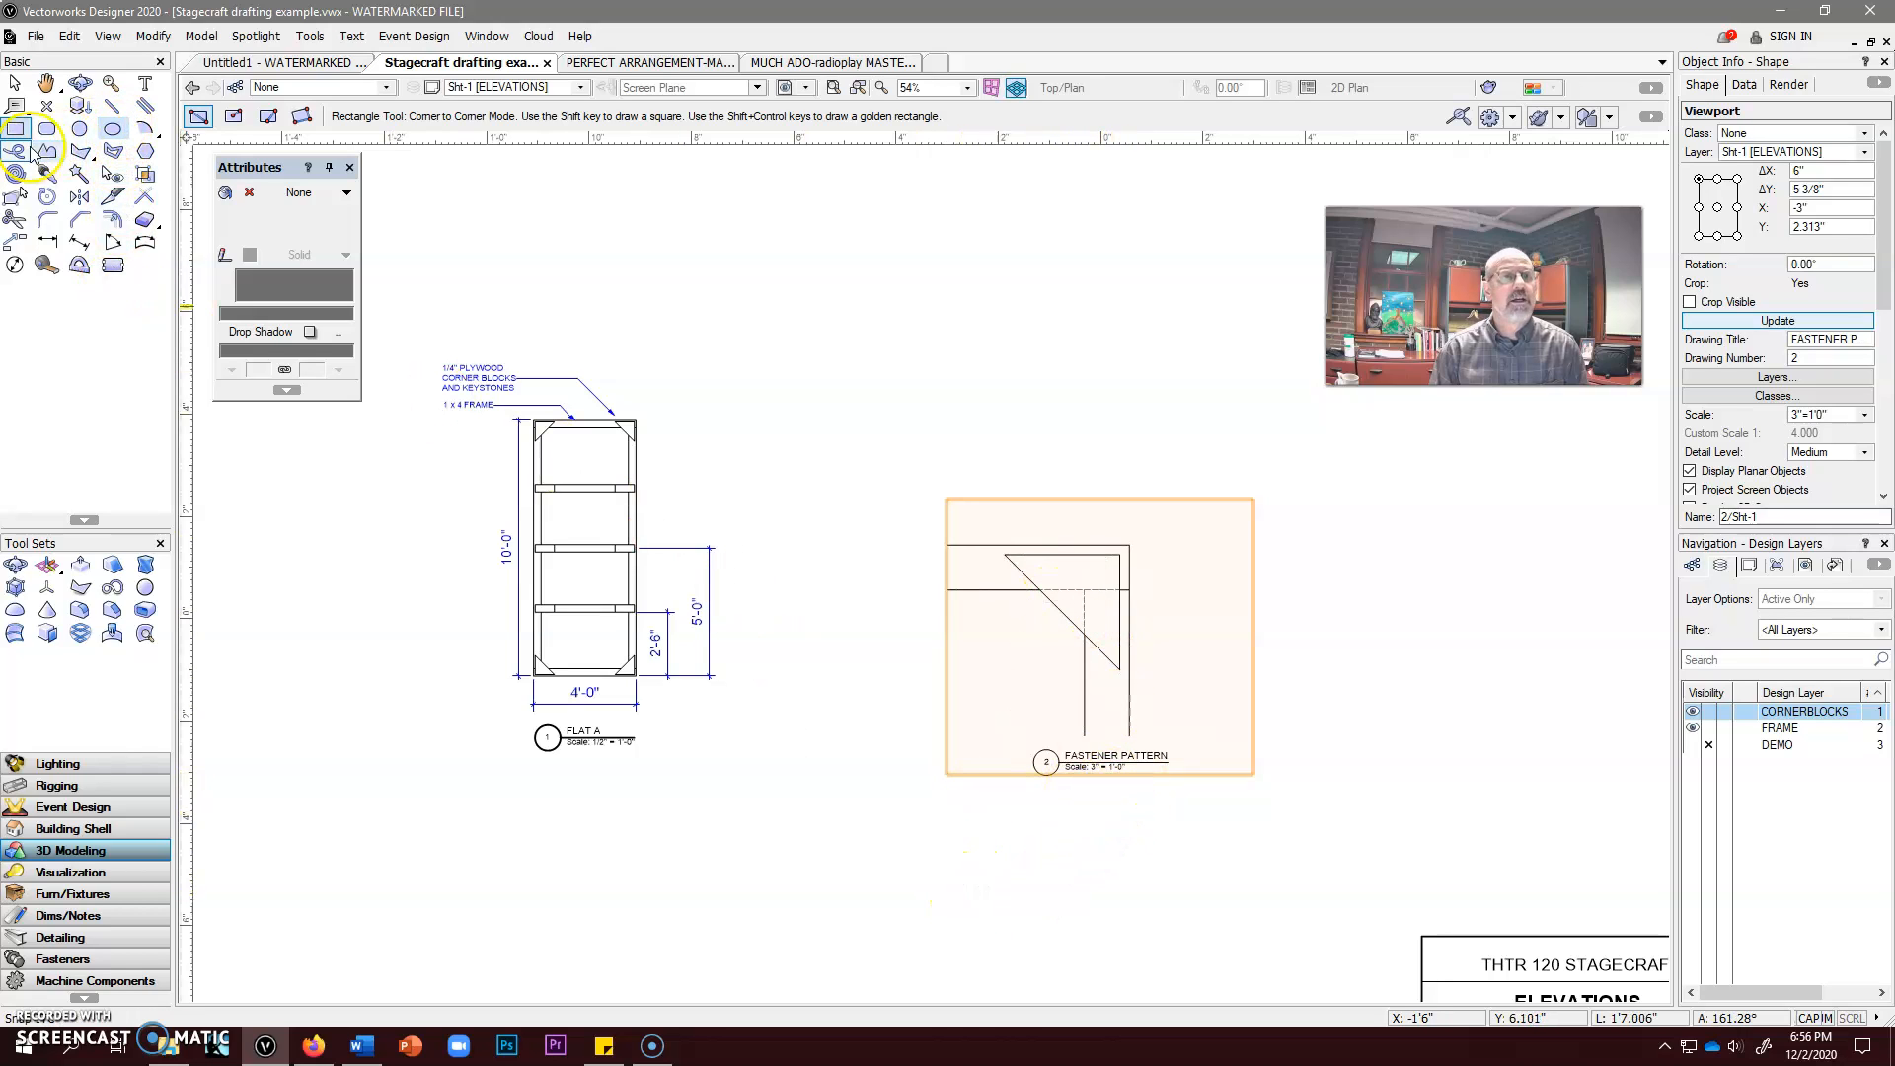
left_click(940, 780)
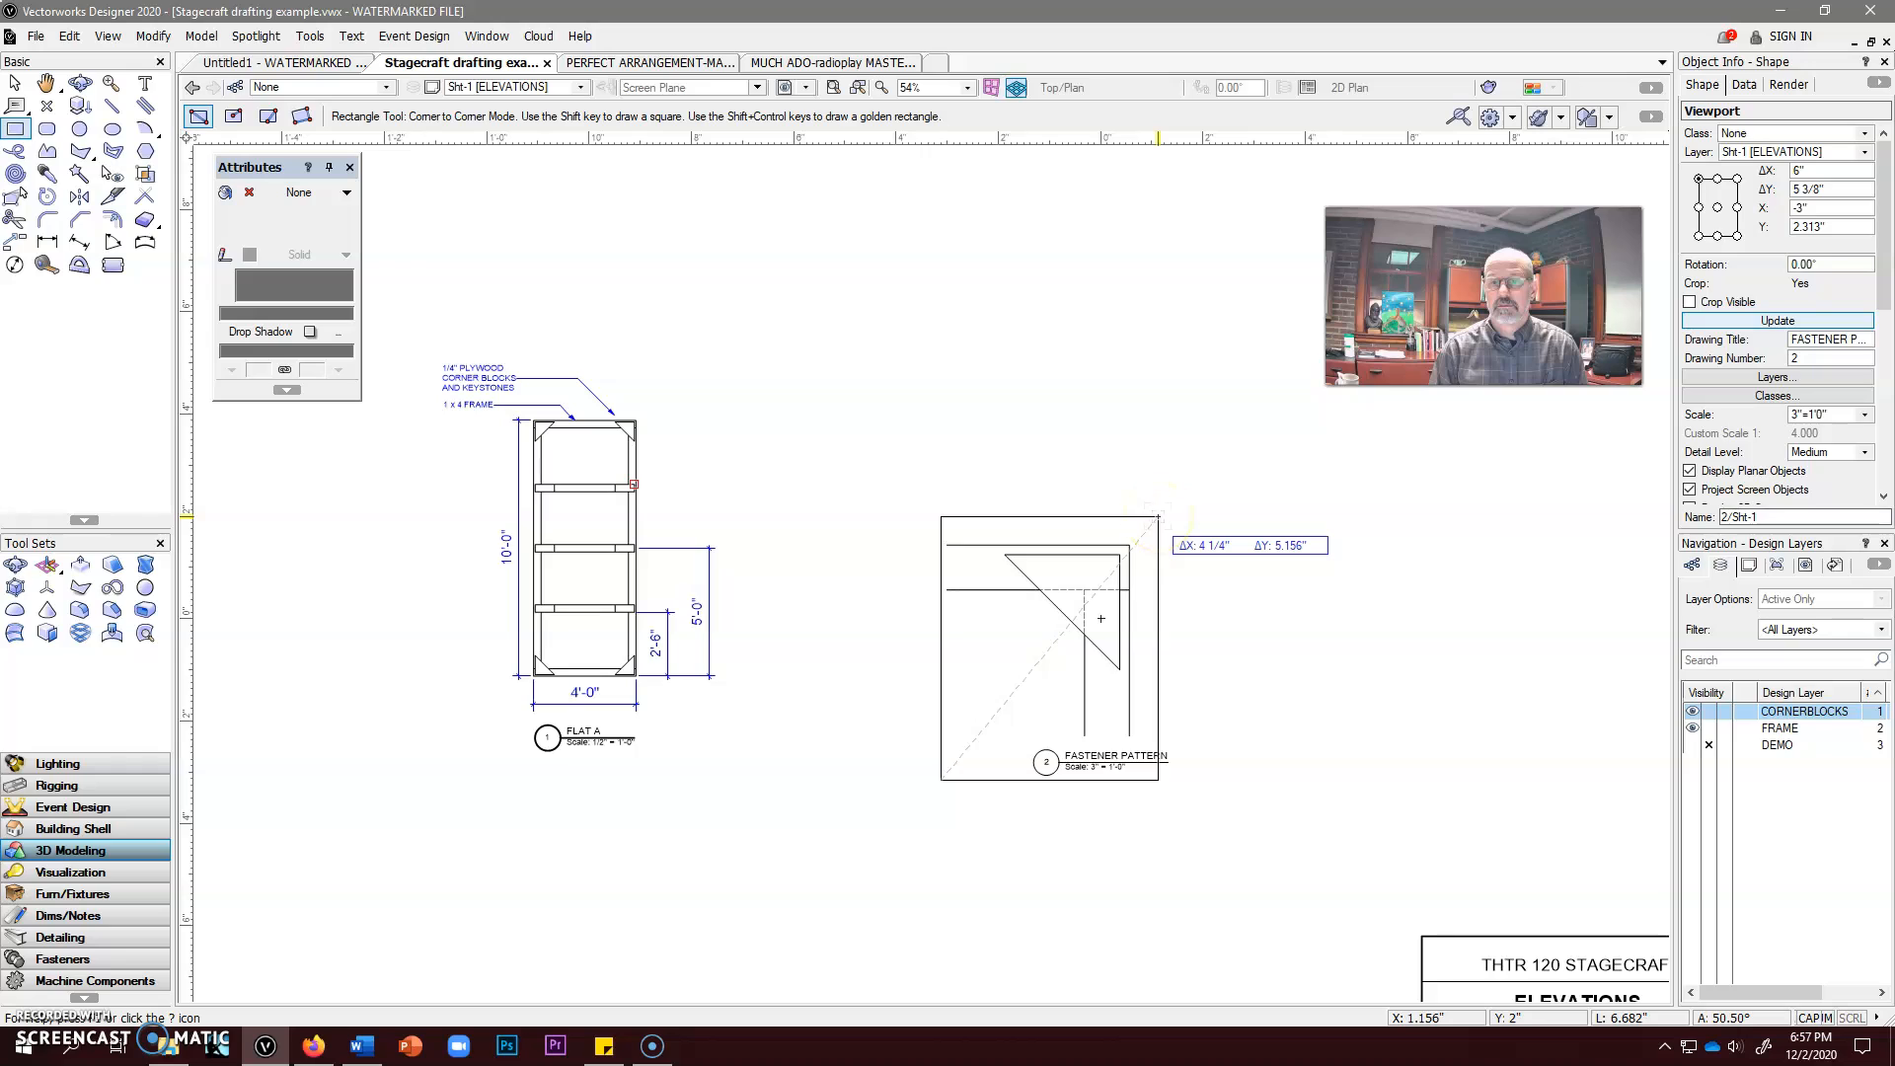
left_click(1192, 517)
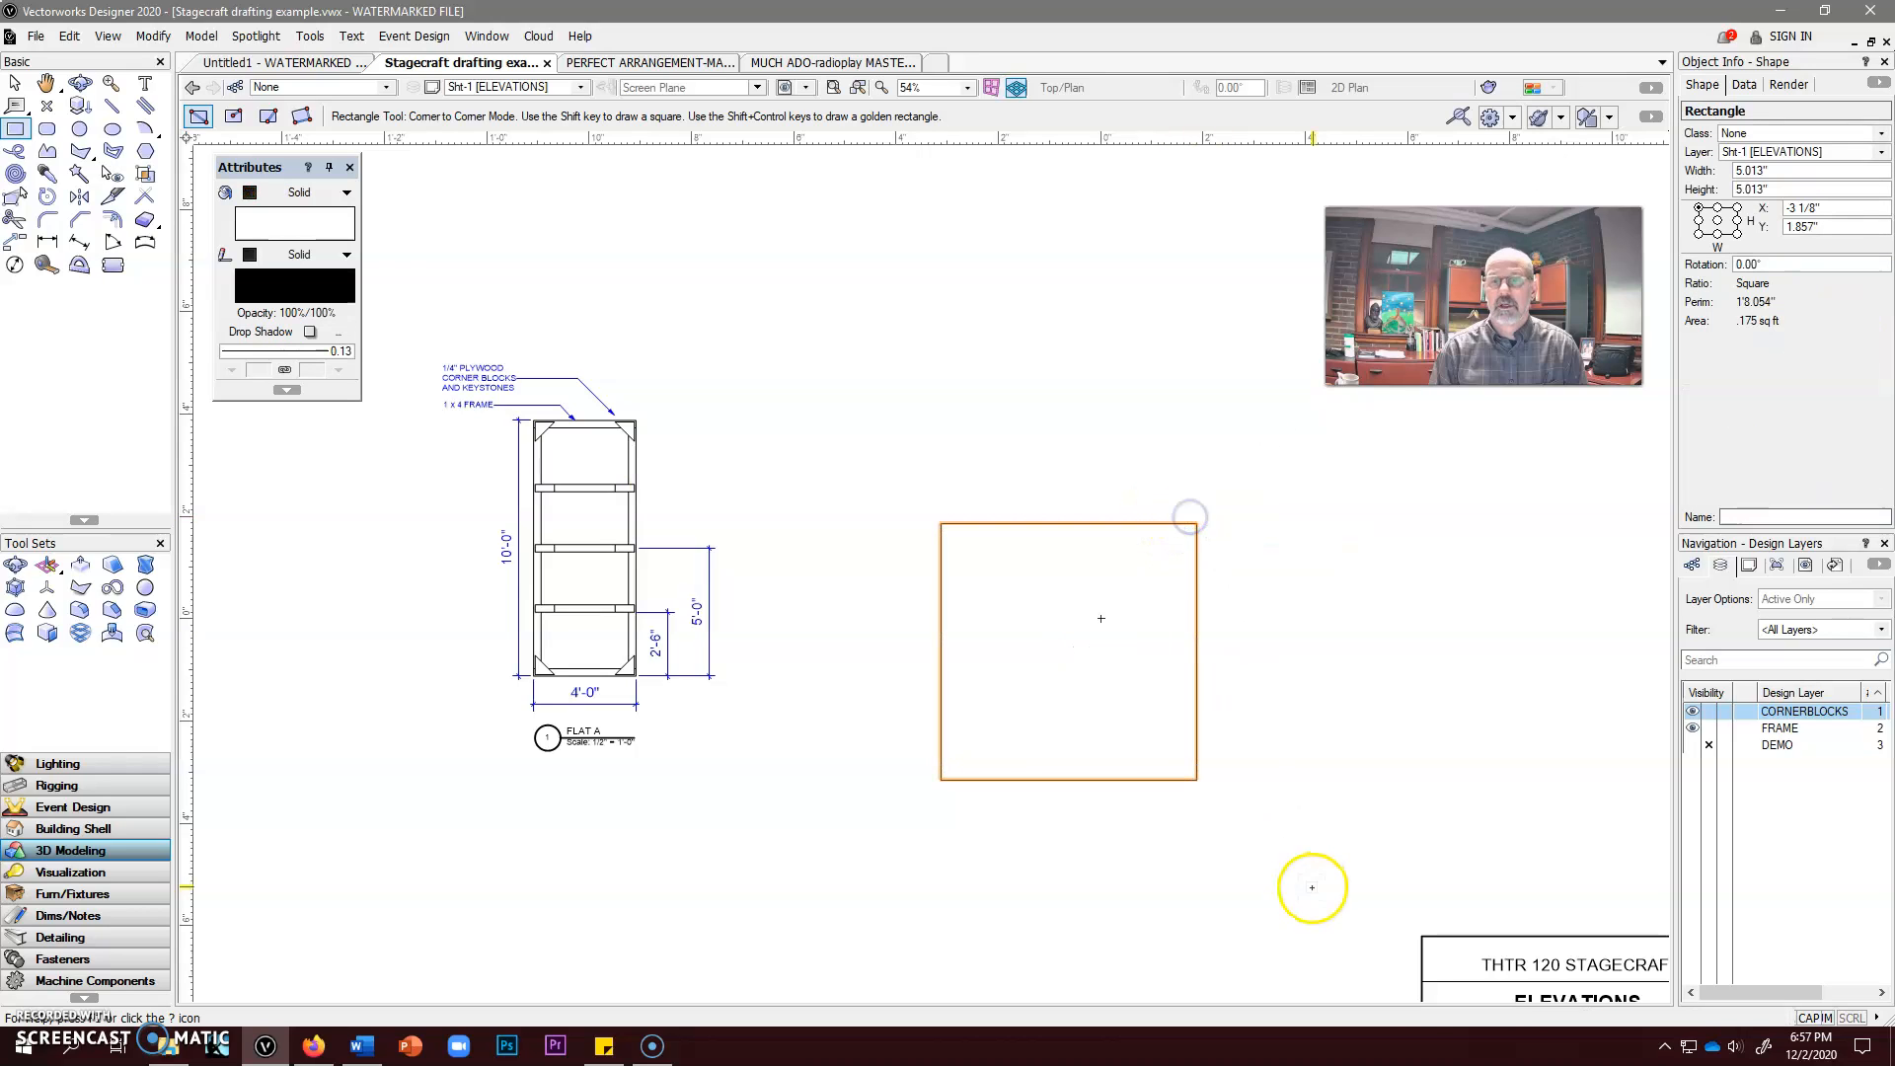
Step: Set the border square's fill to None and its line thickness to 0.50
left_click(298, 192)
left_click(292, 215)
left_click(281, 352)
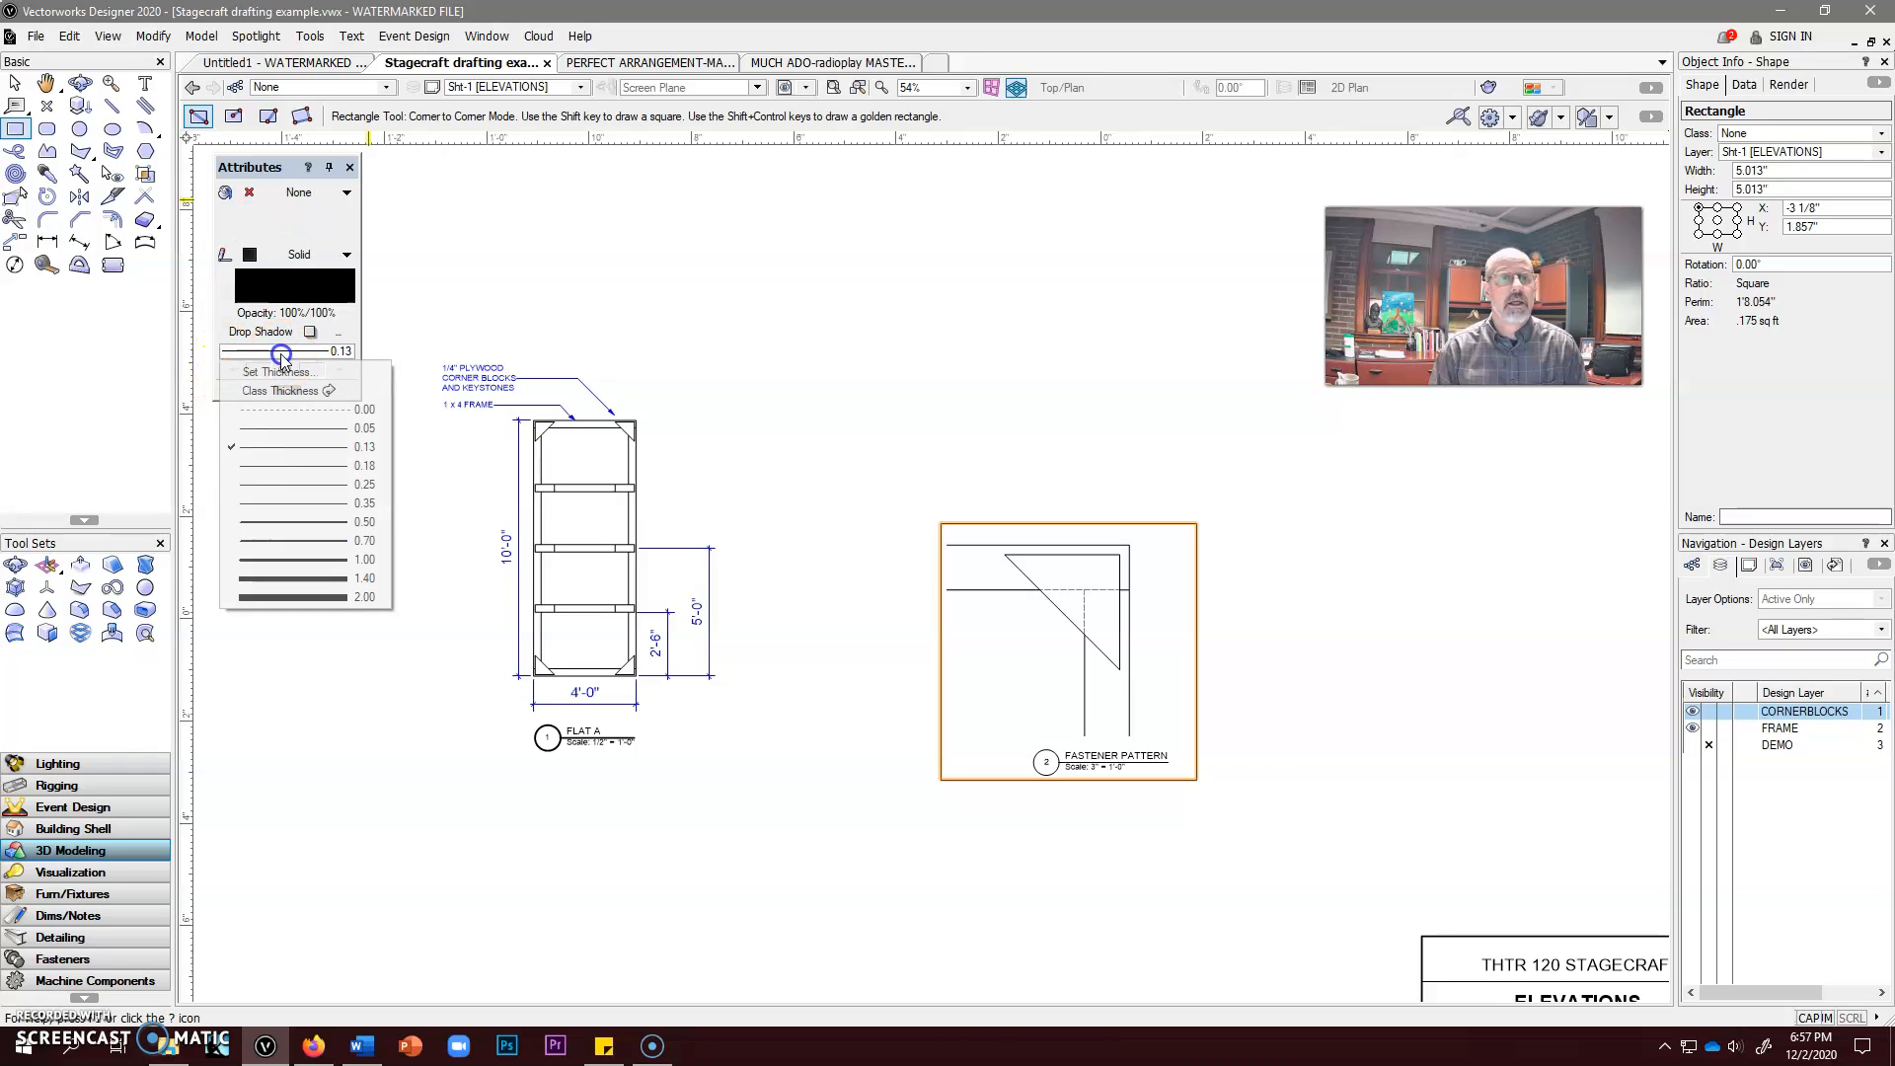
left_click(277, 520)
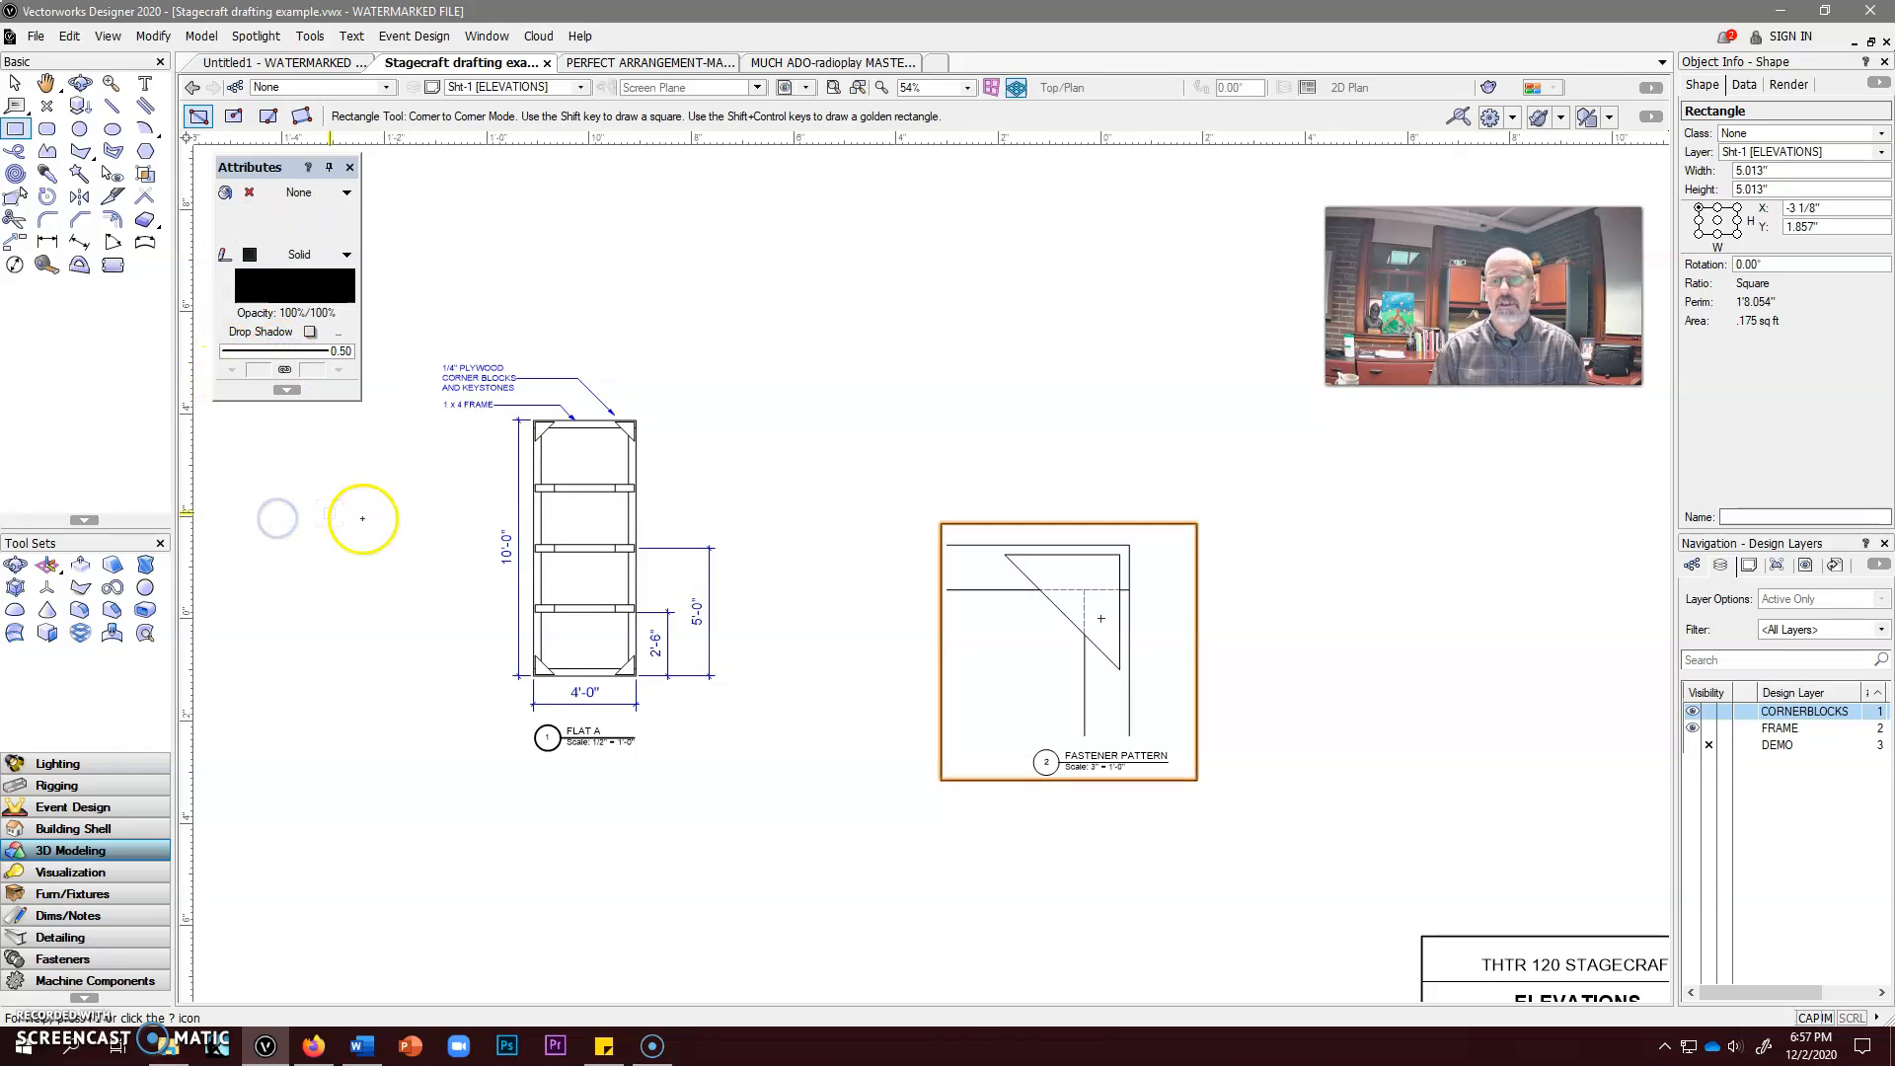
Step: Open the annotations of the FASTENER PATTERN viewport for editing
left_click(15, 82)
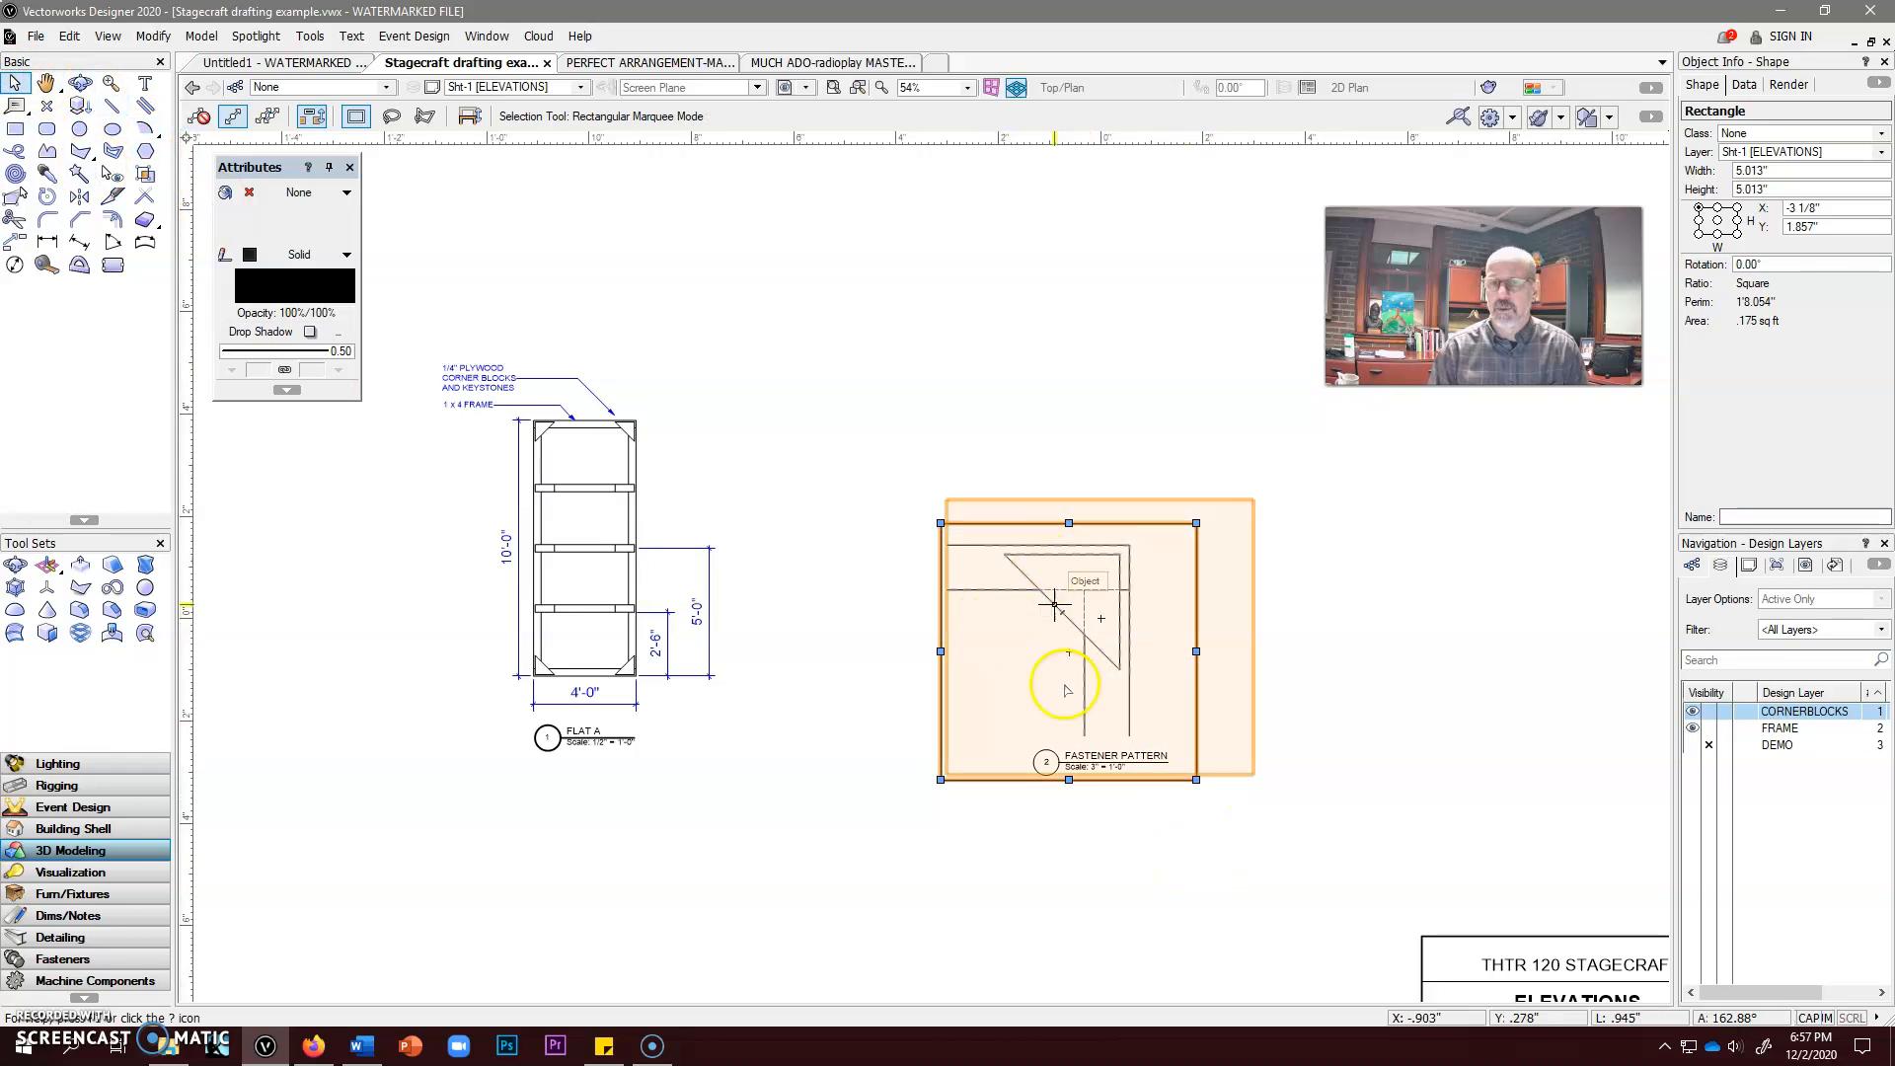
double_click(1080, 632)
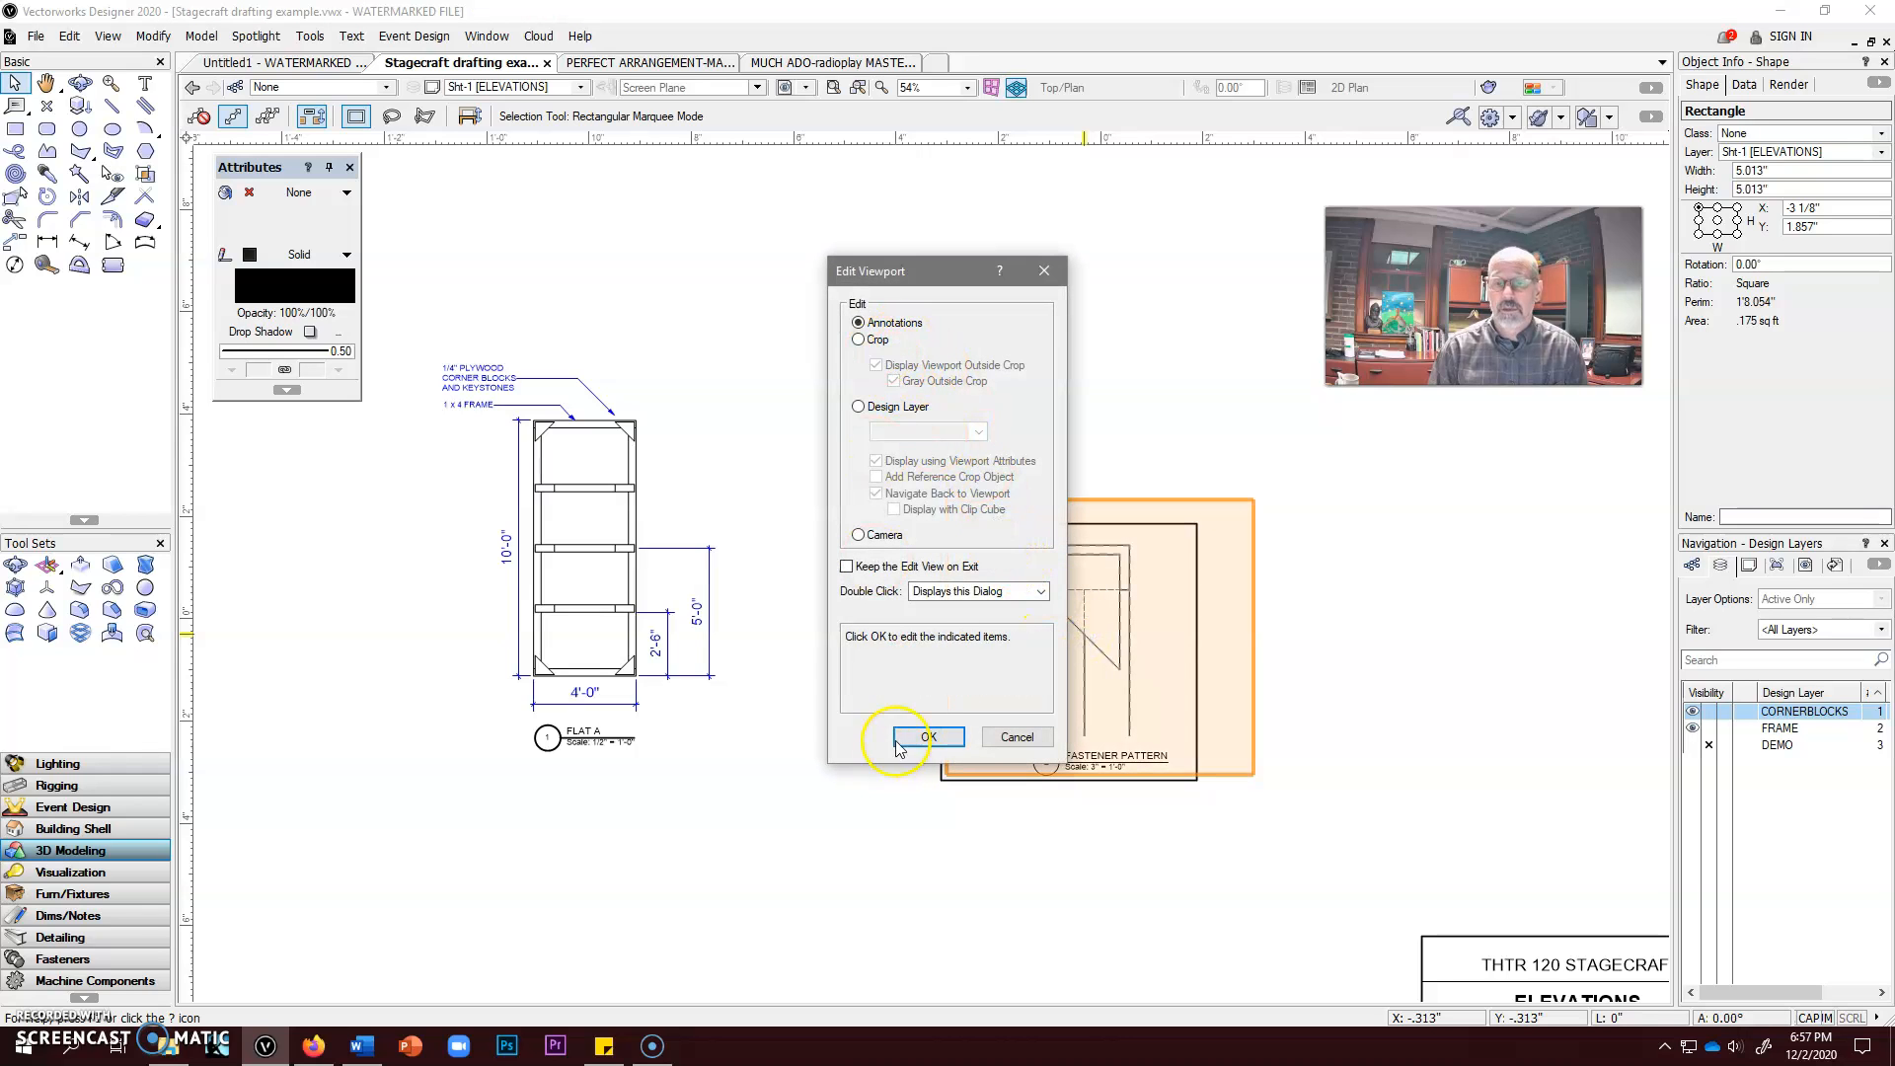
left_click(928, 737)
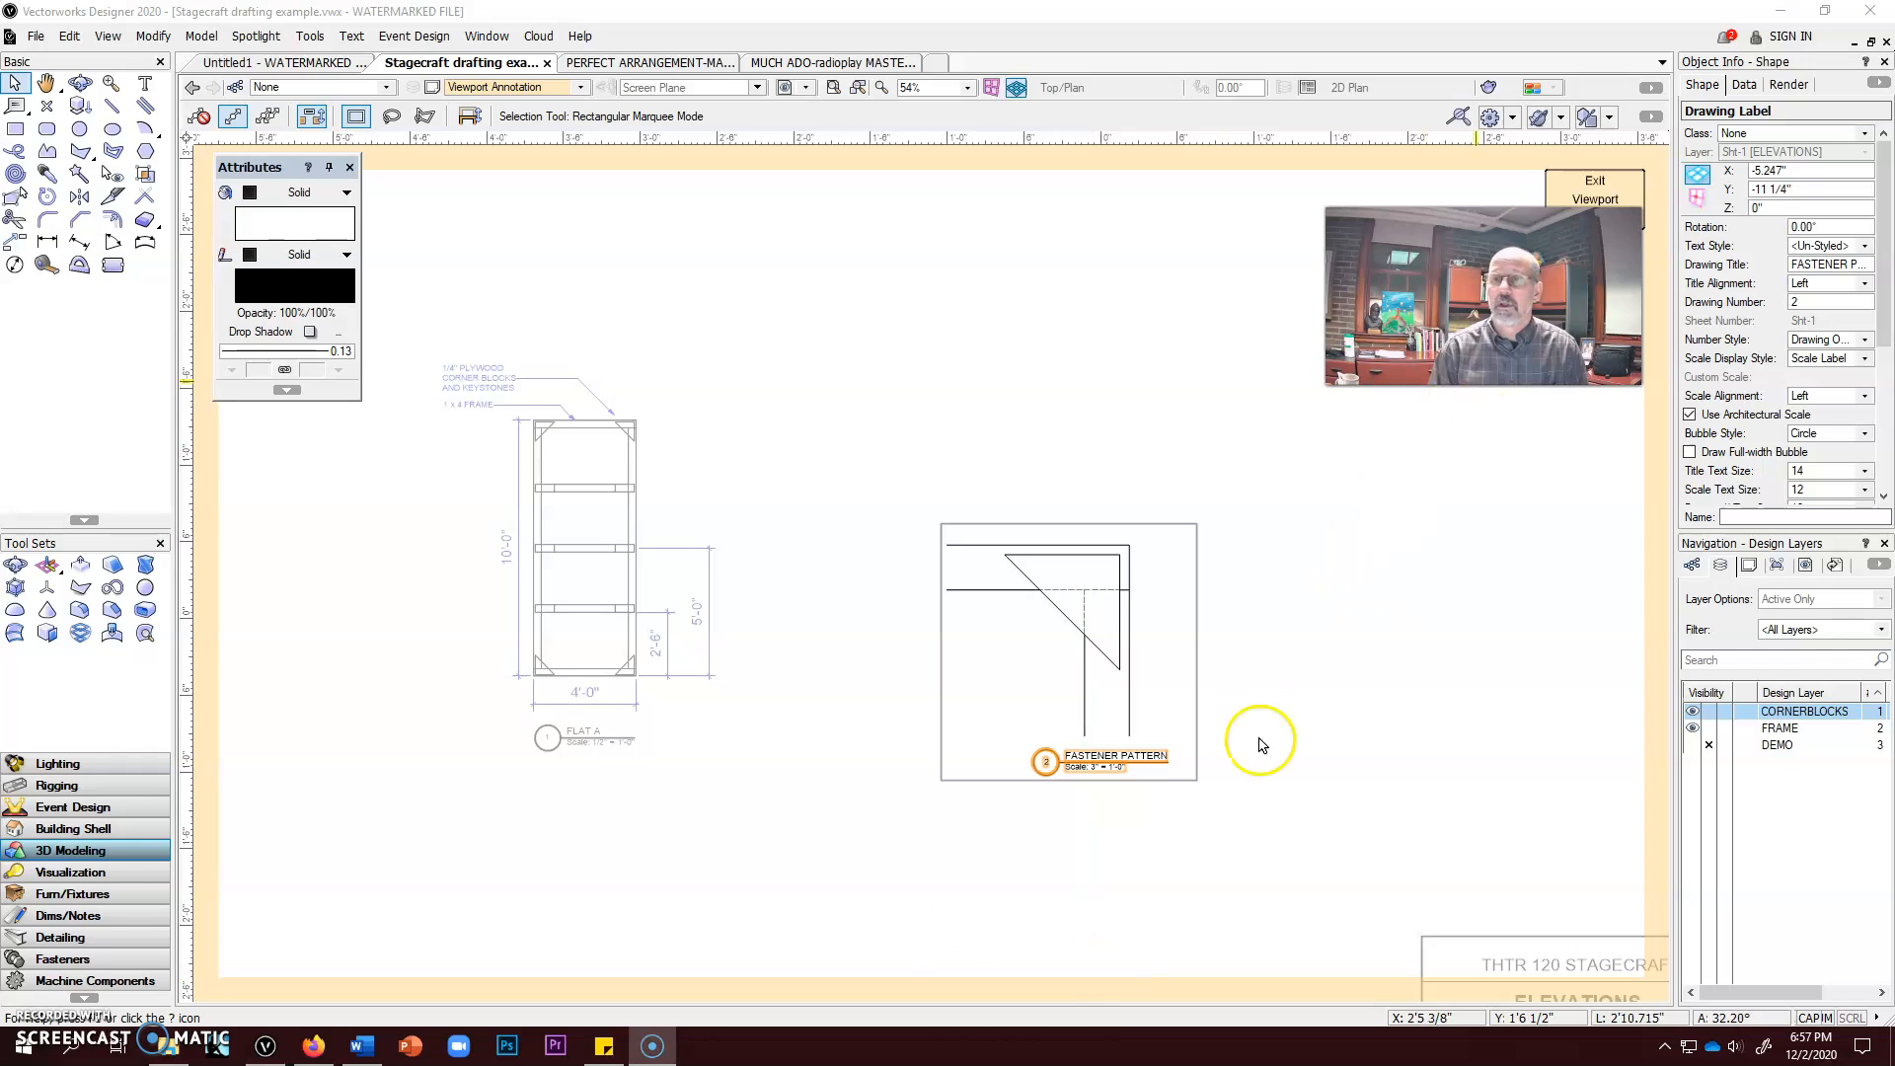
Step: Exit annotation editing of the FASTENER PATTERN viewport and return to the sheet
left_click(1585, 197)
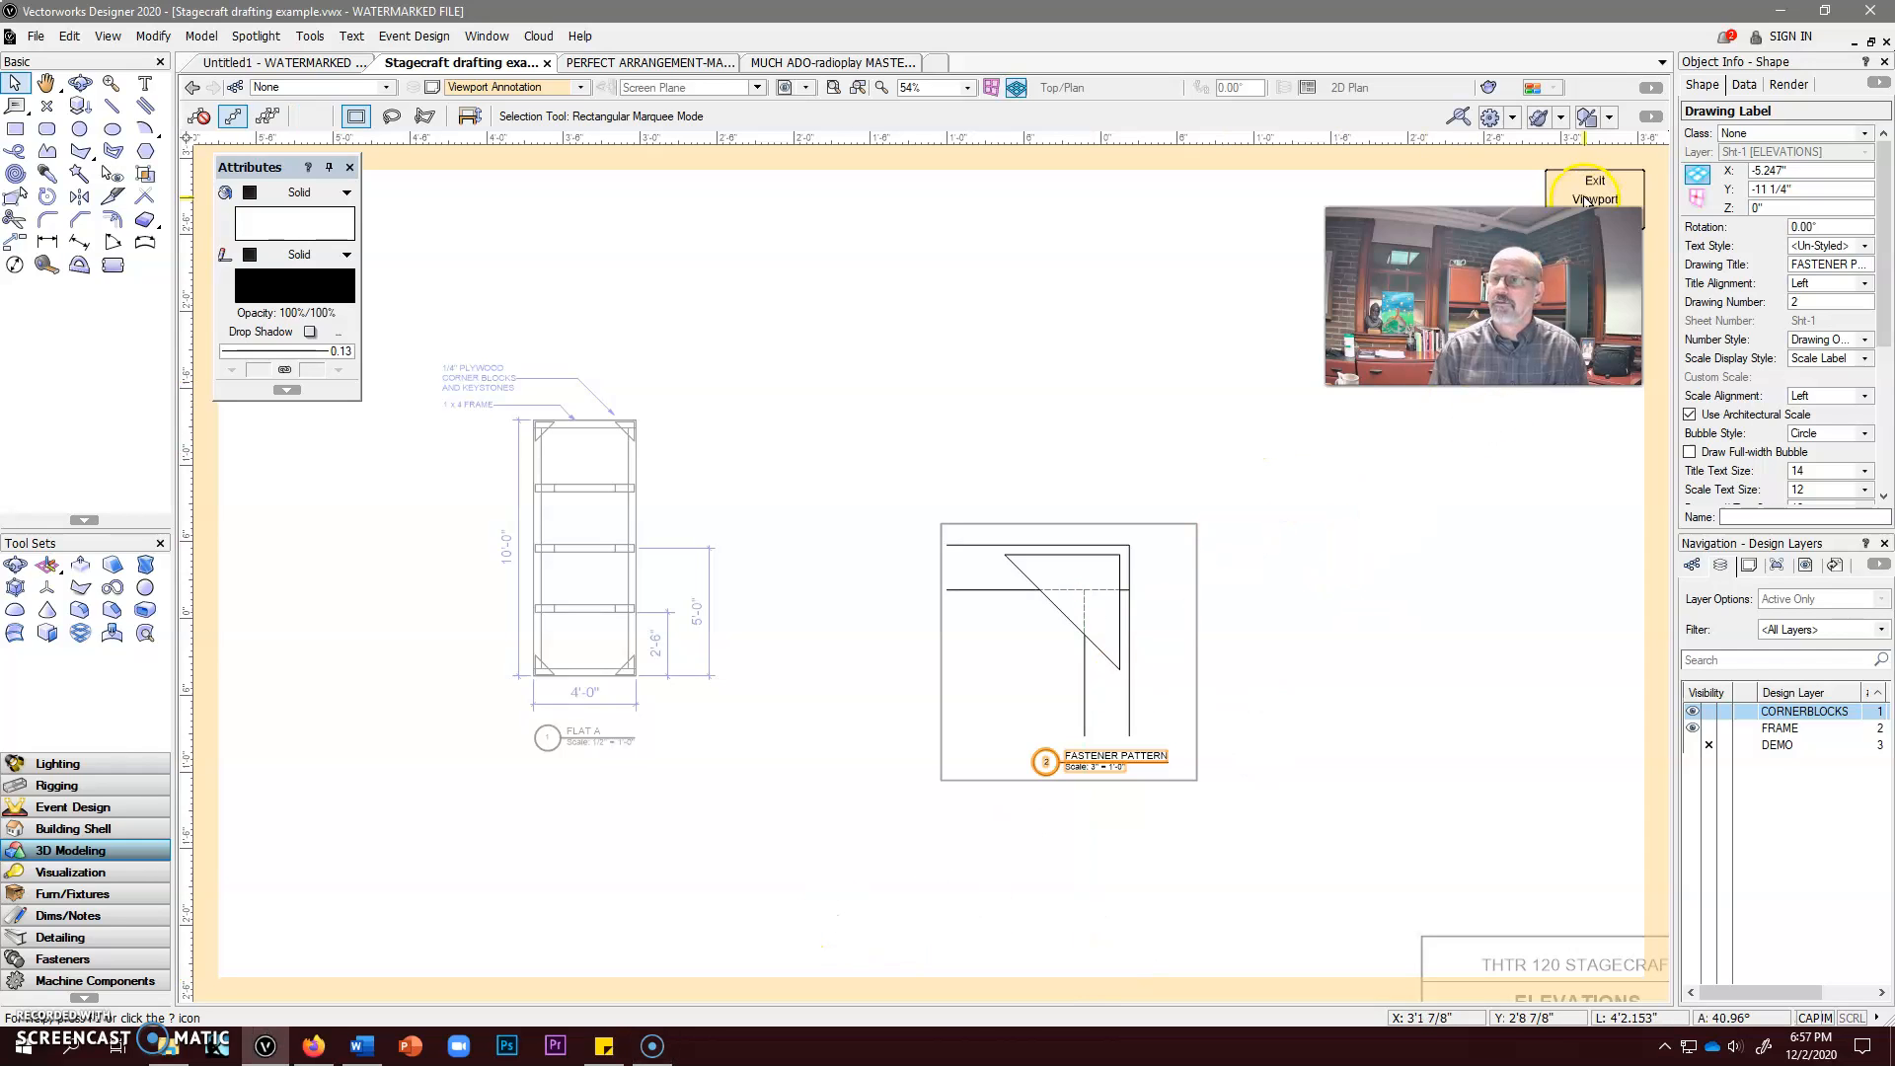
left_click(1595, 191)
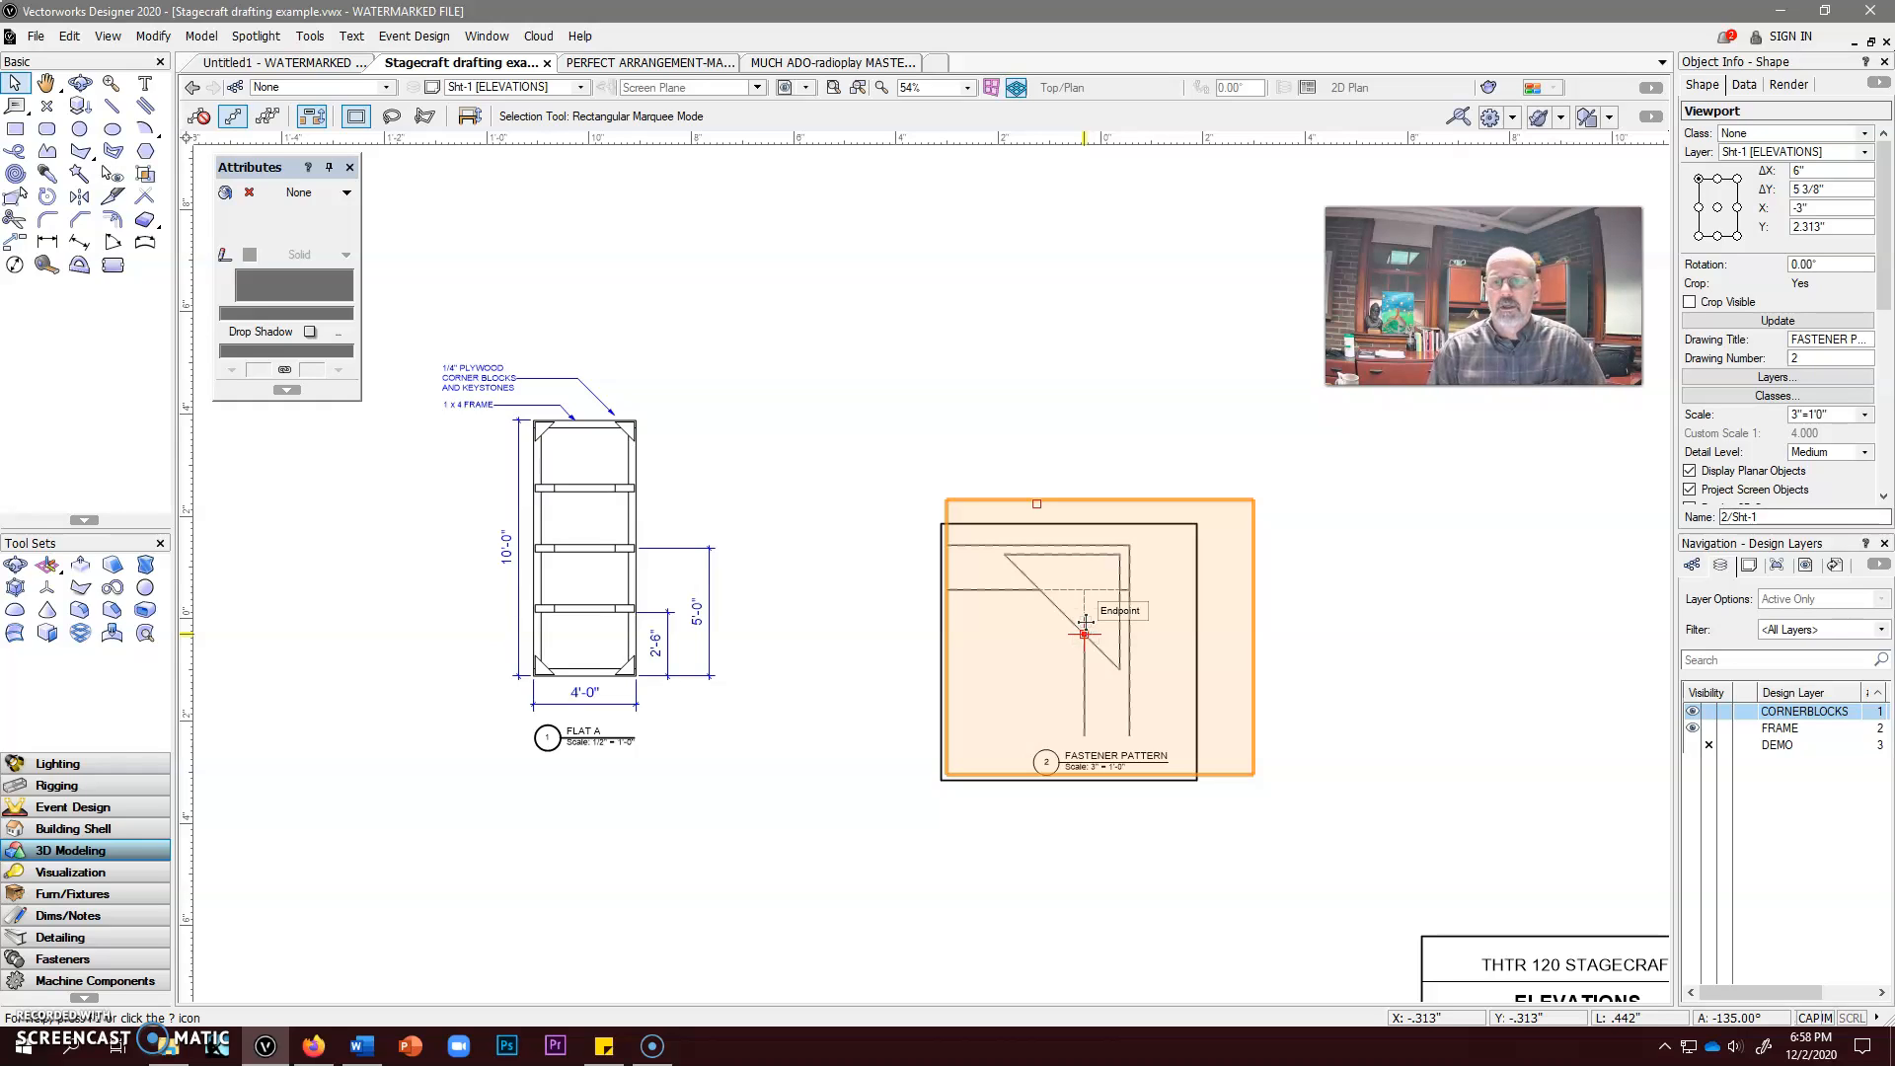
Step: Open the FASTENER PATTERN viewport's crop, examine its boundary against the whole flat, and return to the sheet
double_click(1084, 623)
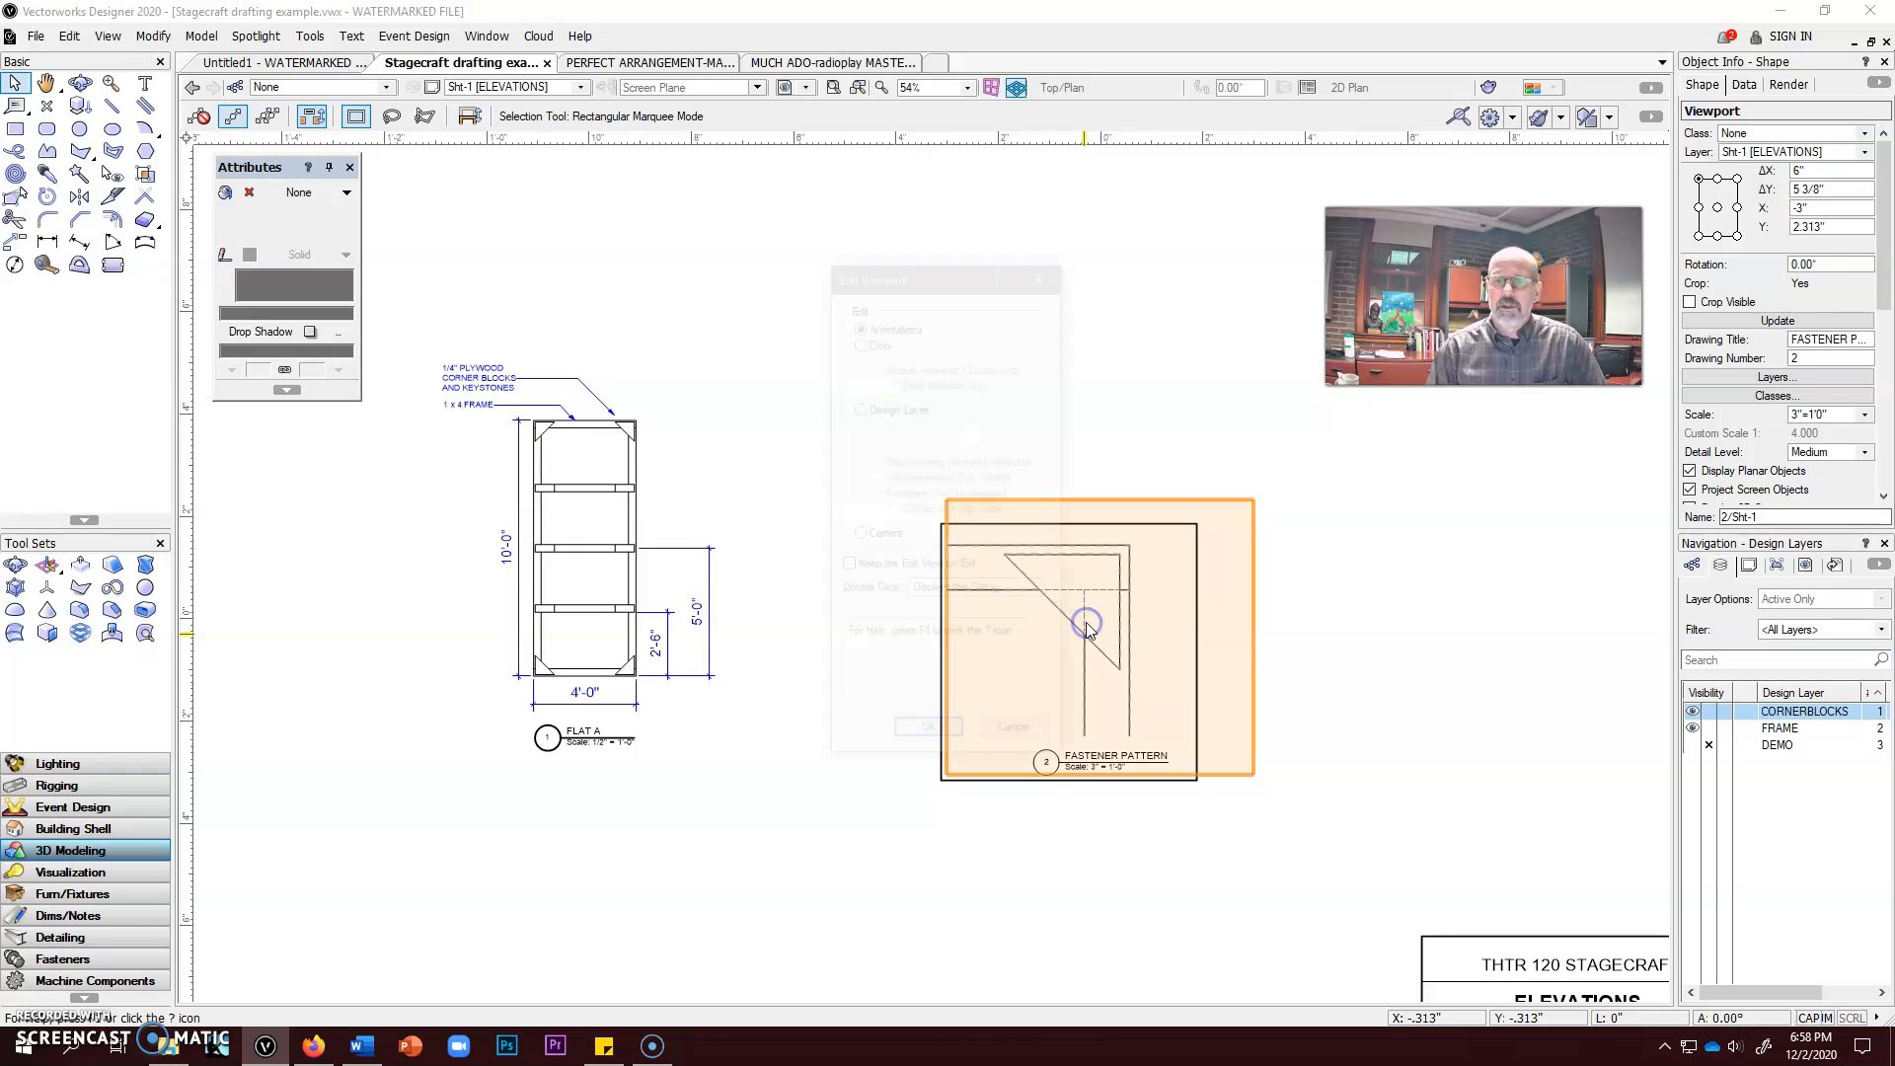
left_click(858, 323)
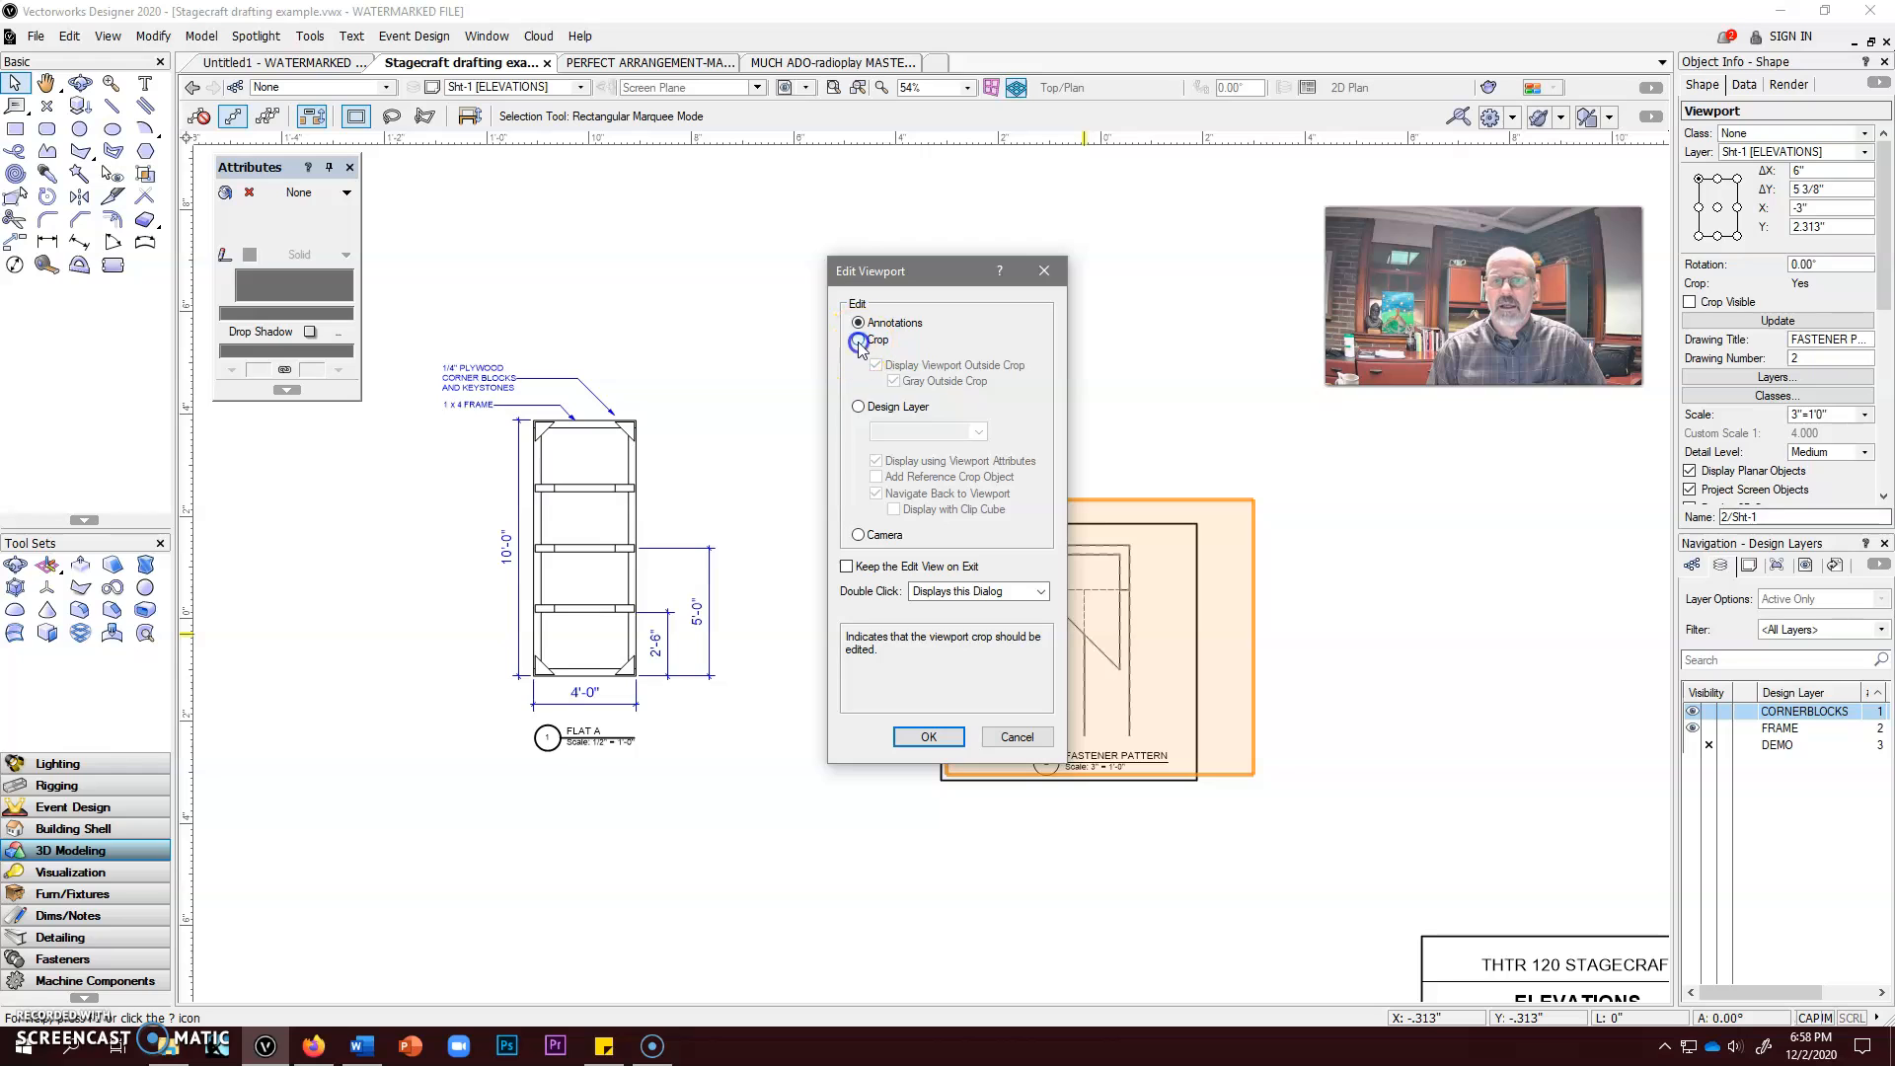
left_click(857, 339)
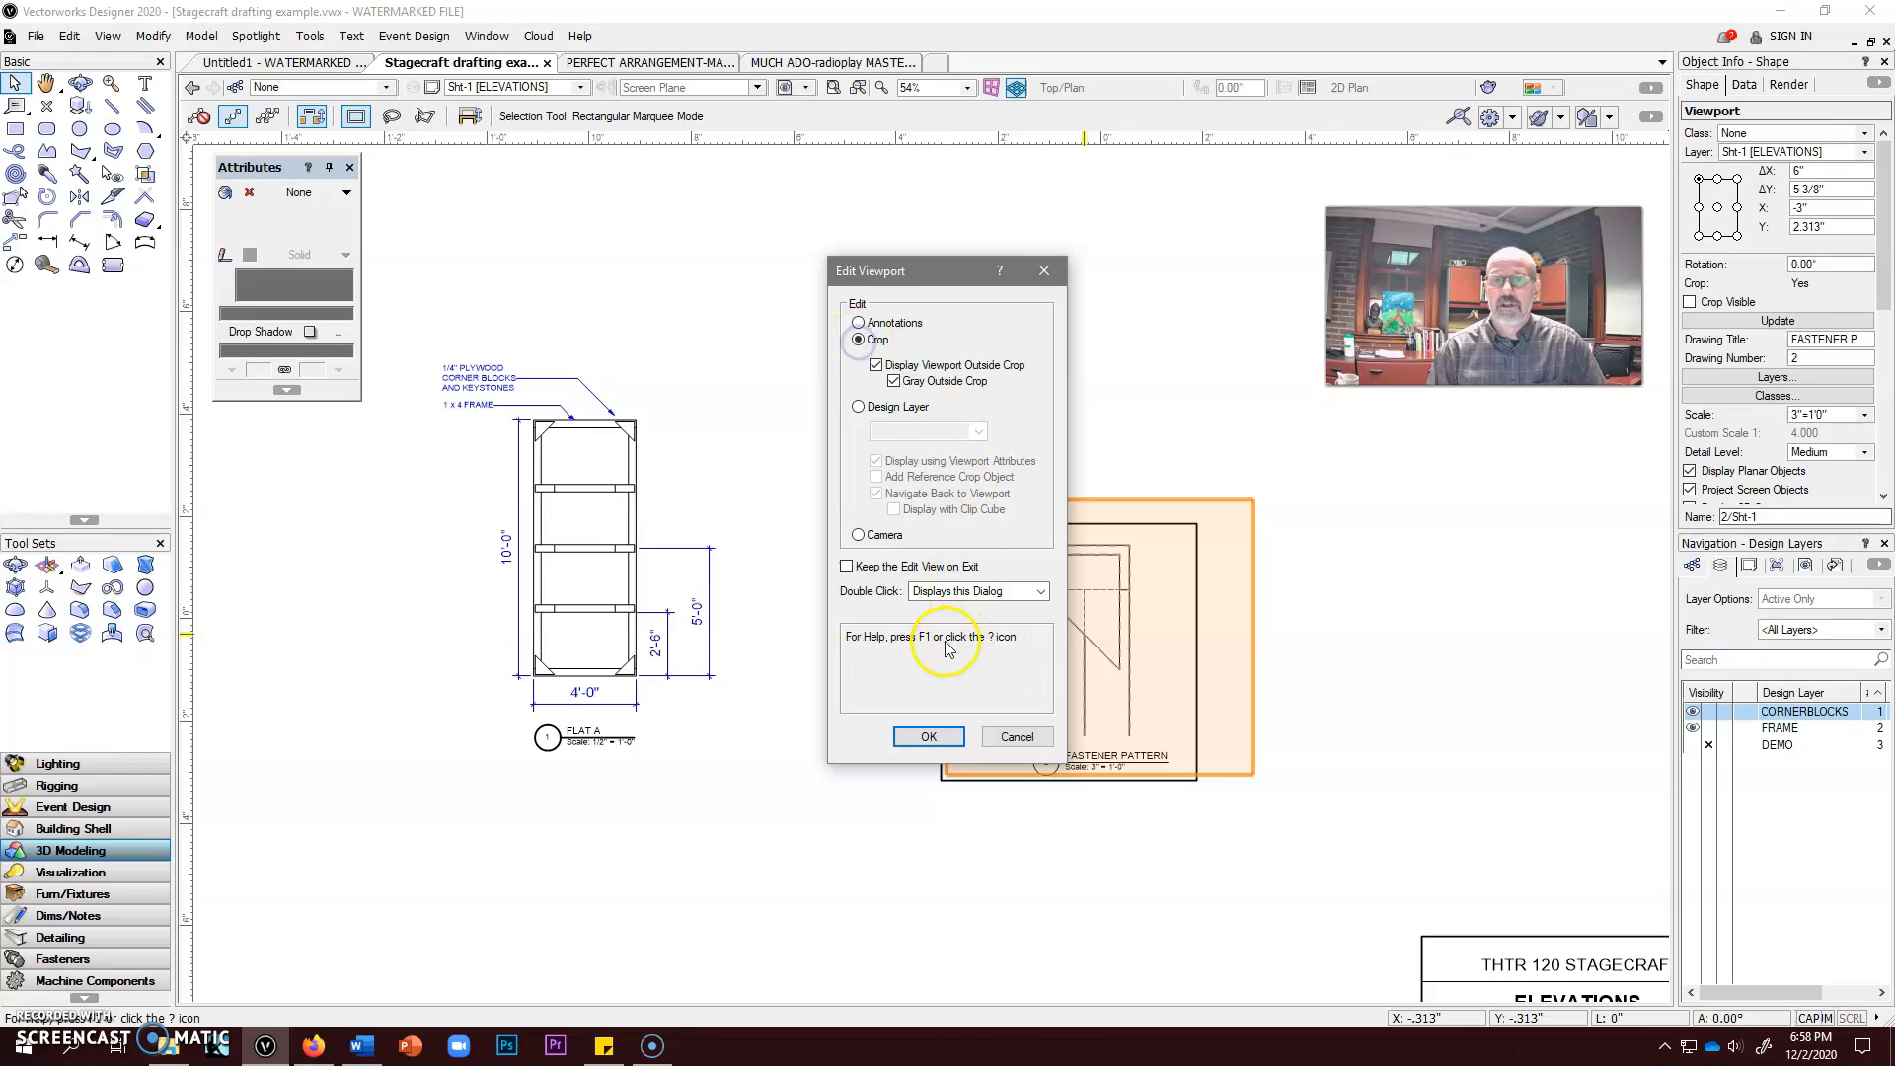
left_click(923, 738)
scroll(1100, 818, "down", 3)
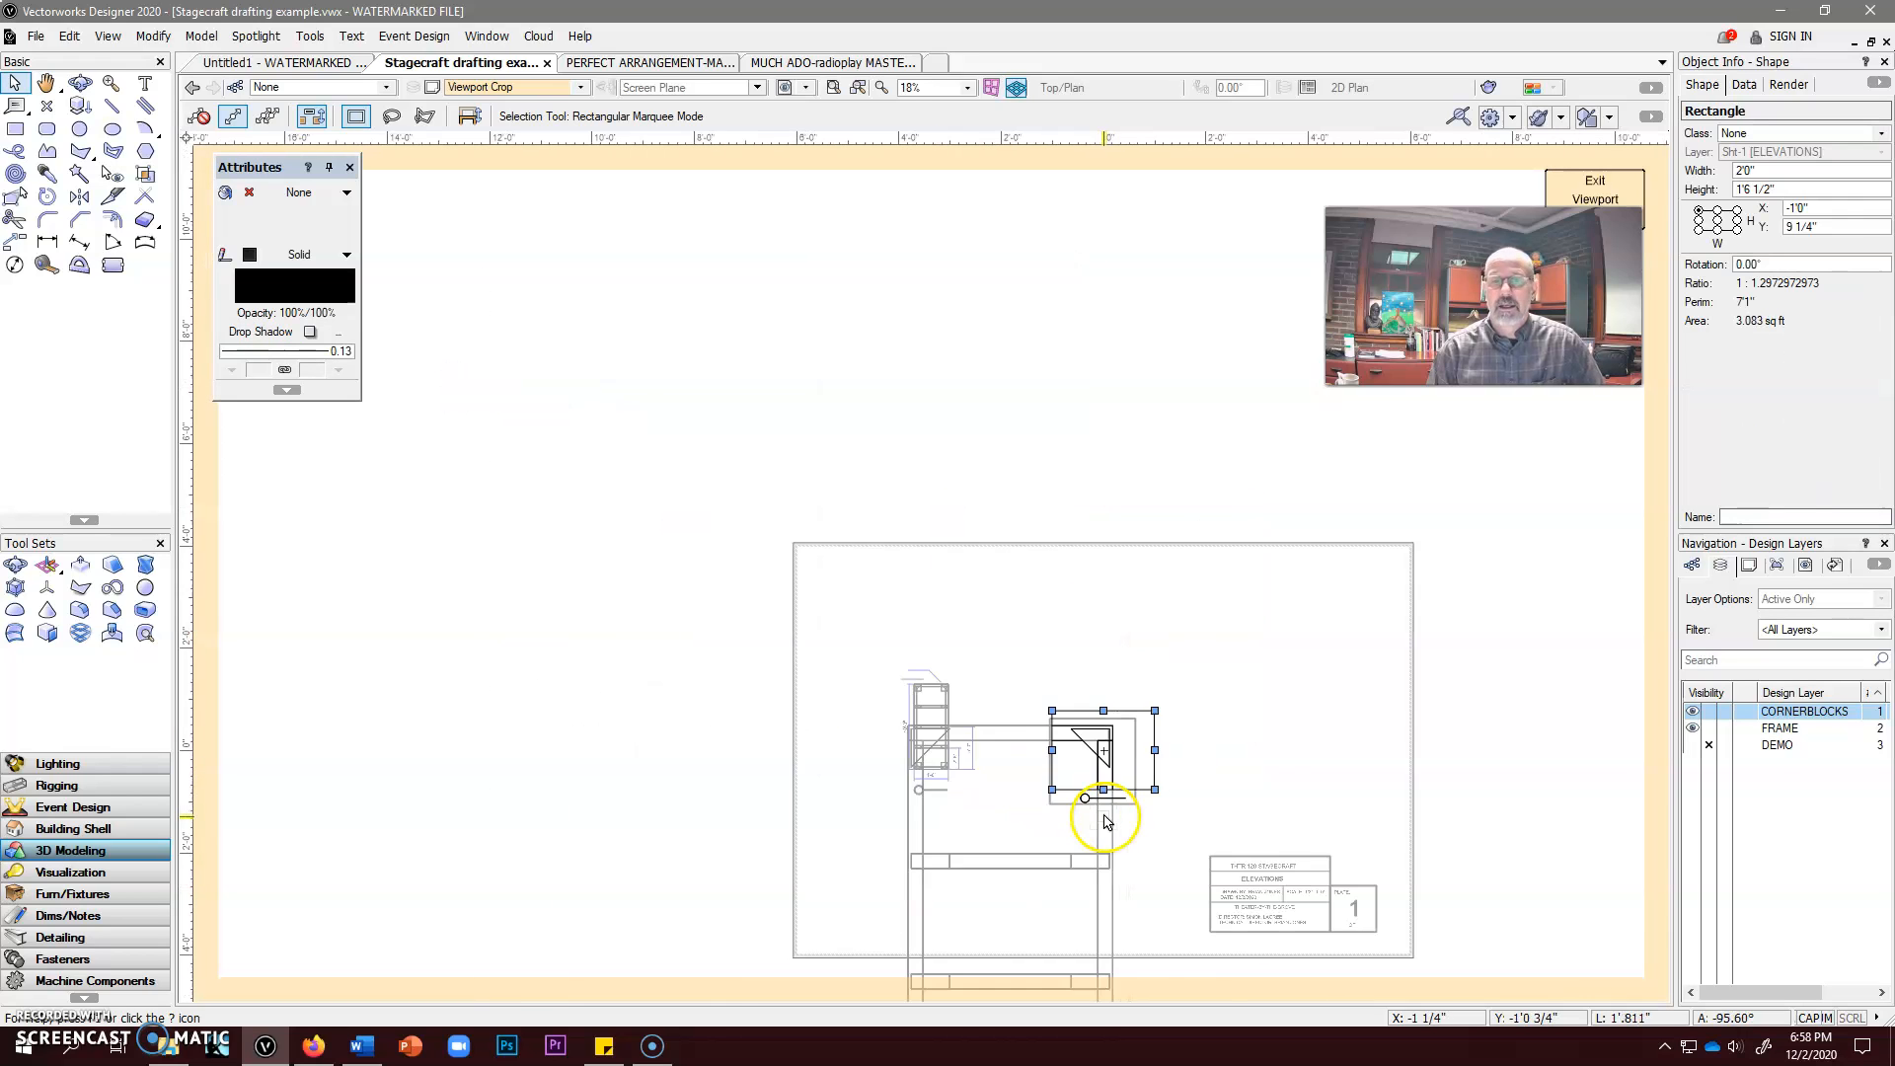
middle_click_drag(1135, 947, 1113, 670)
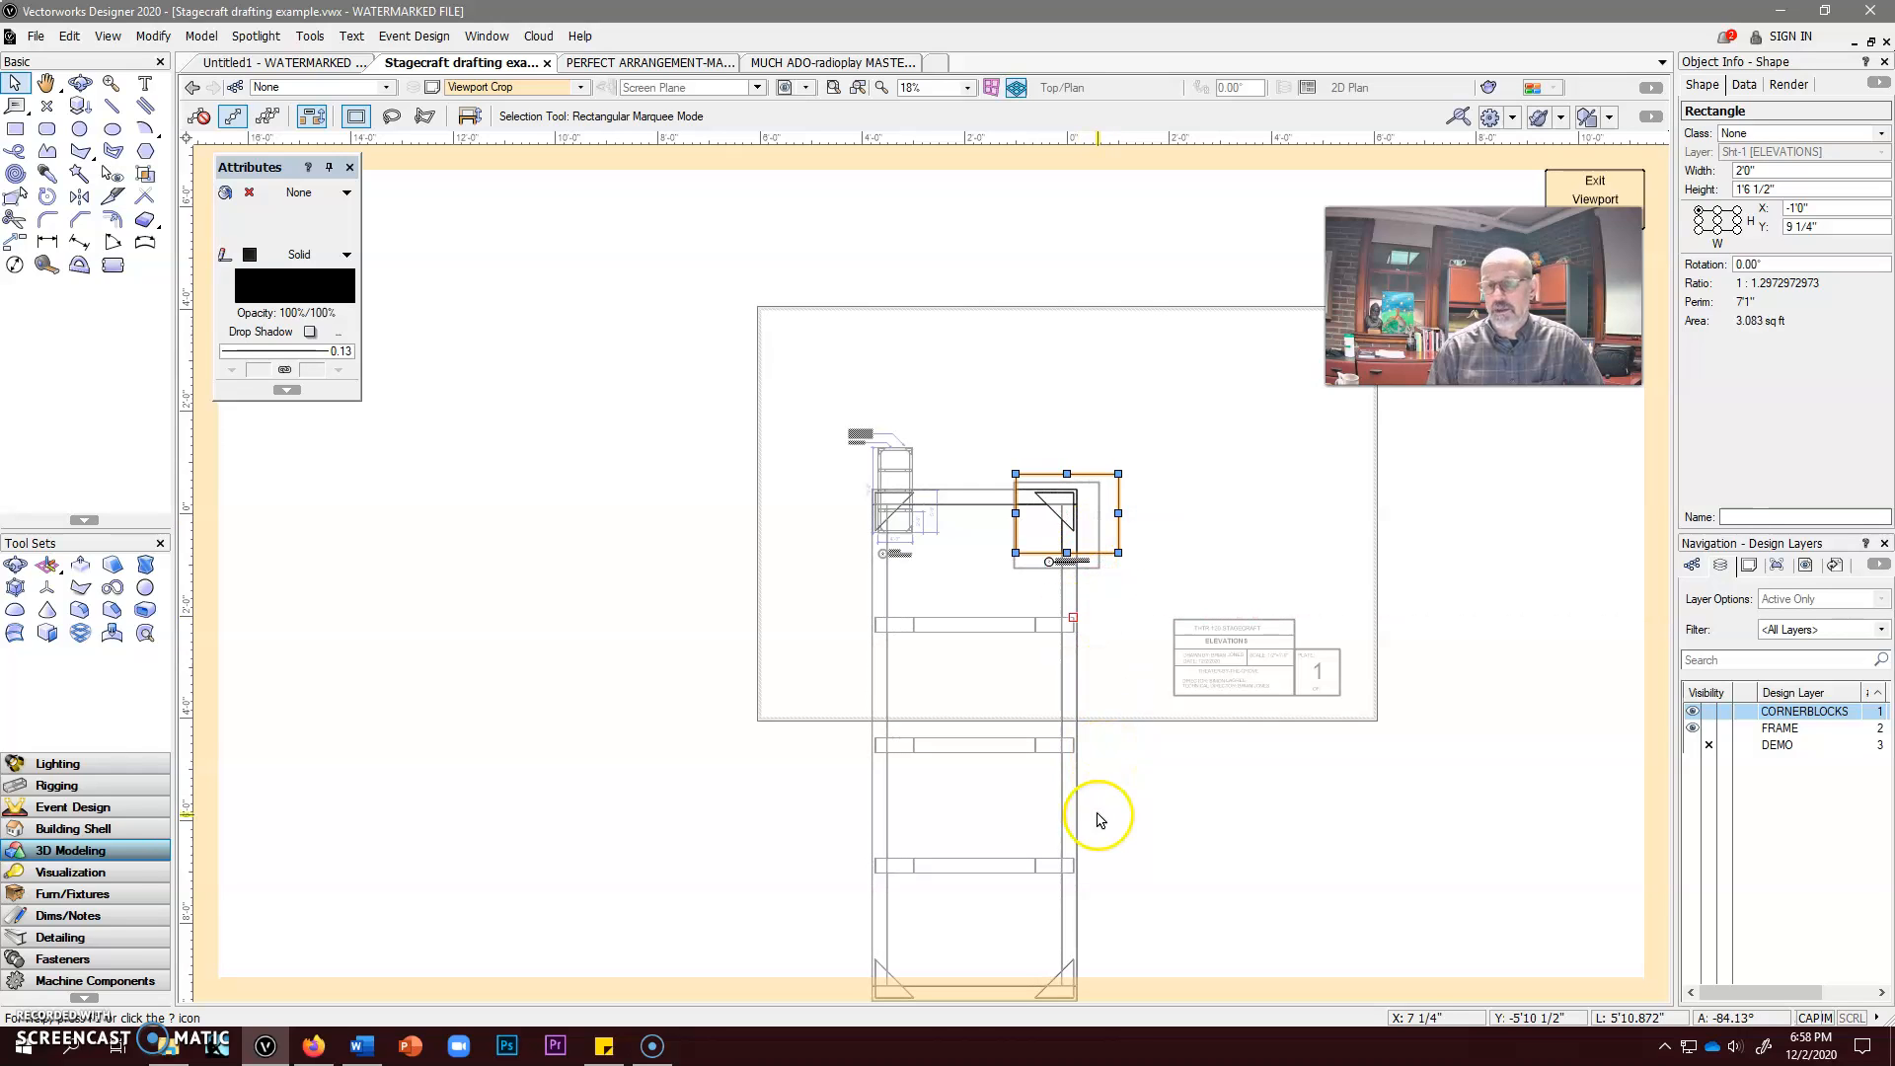
left_click(1596, 190)
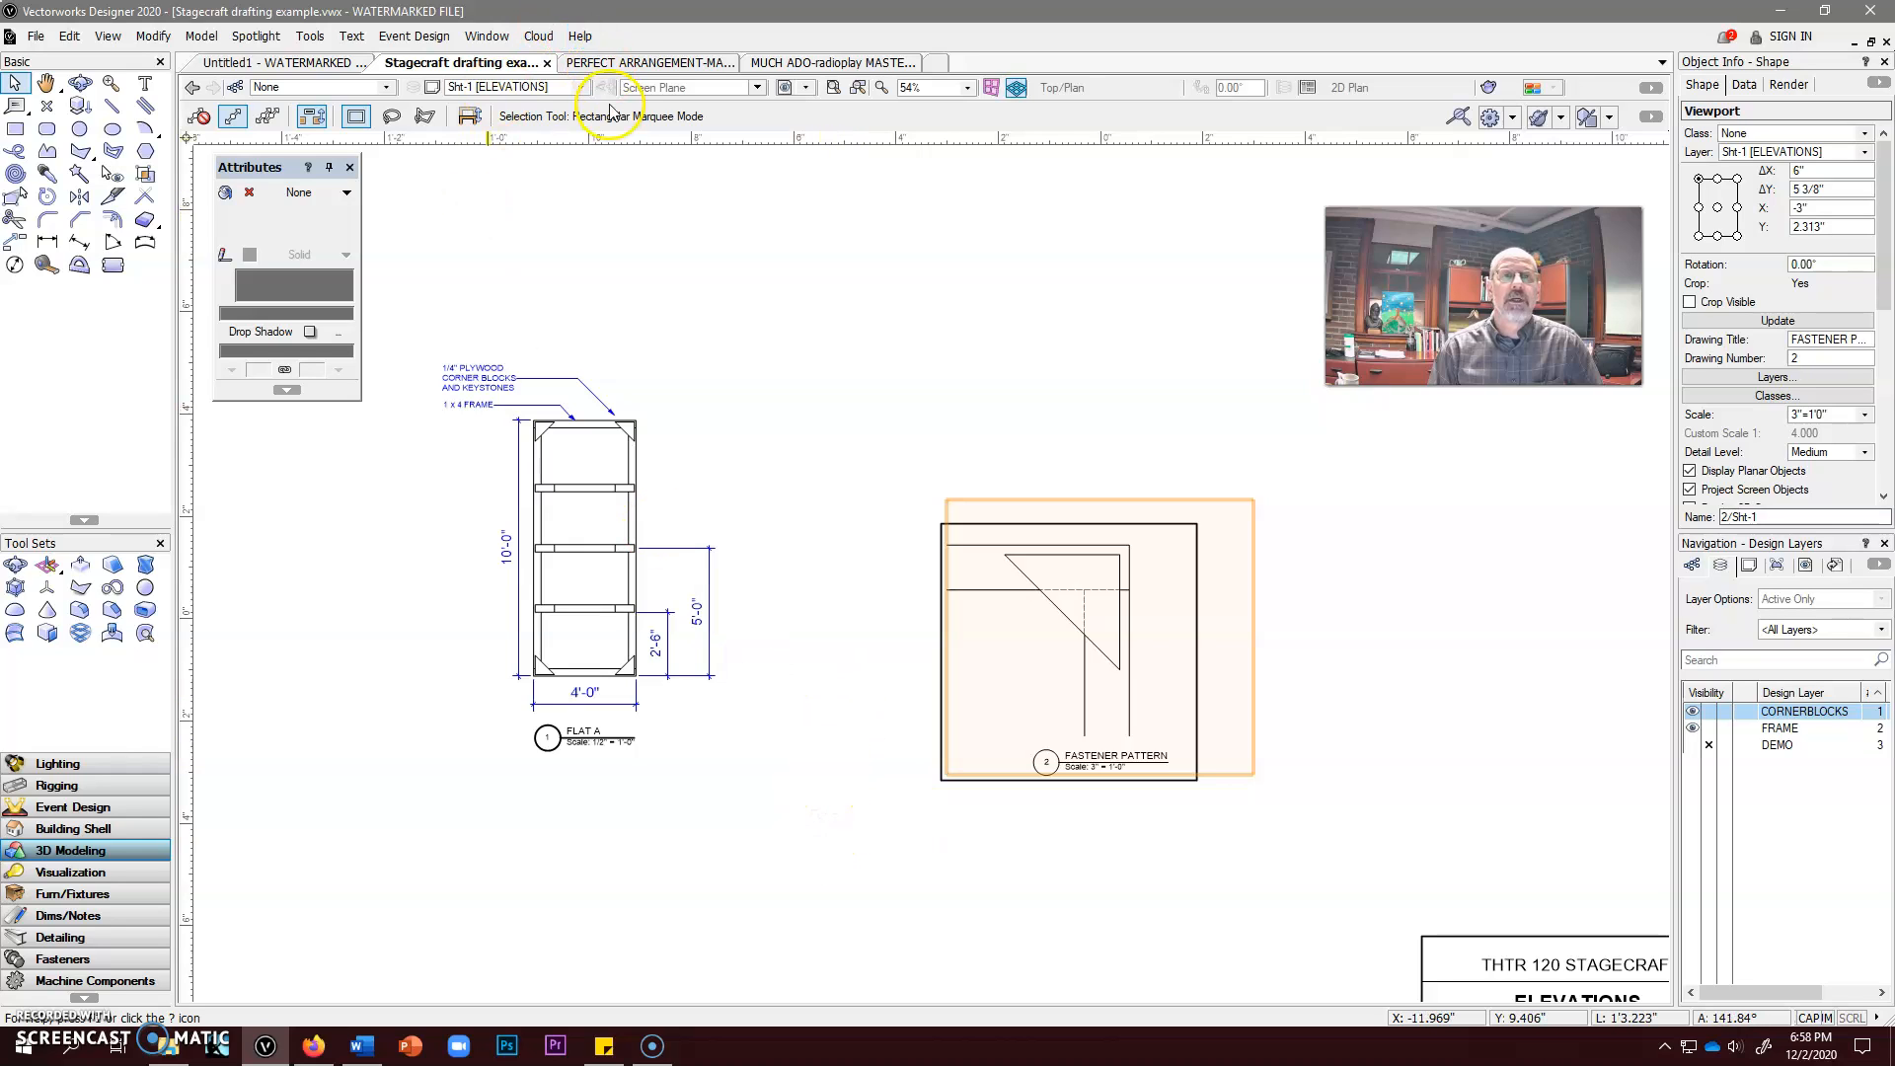
Step: Switch from the elevations sheet to the CORNERBLOCKS design layer
left_click(581, 88)
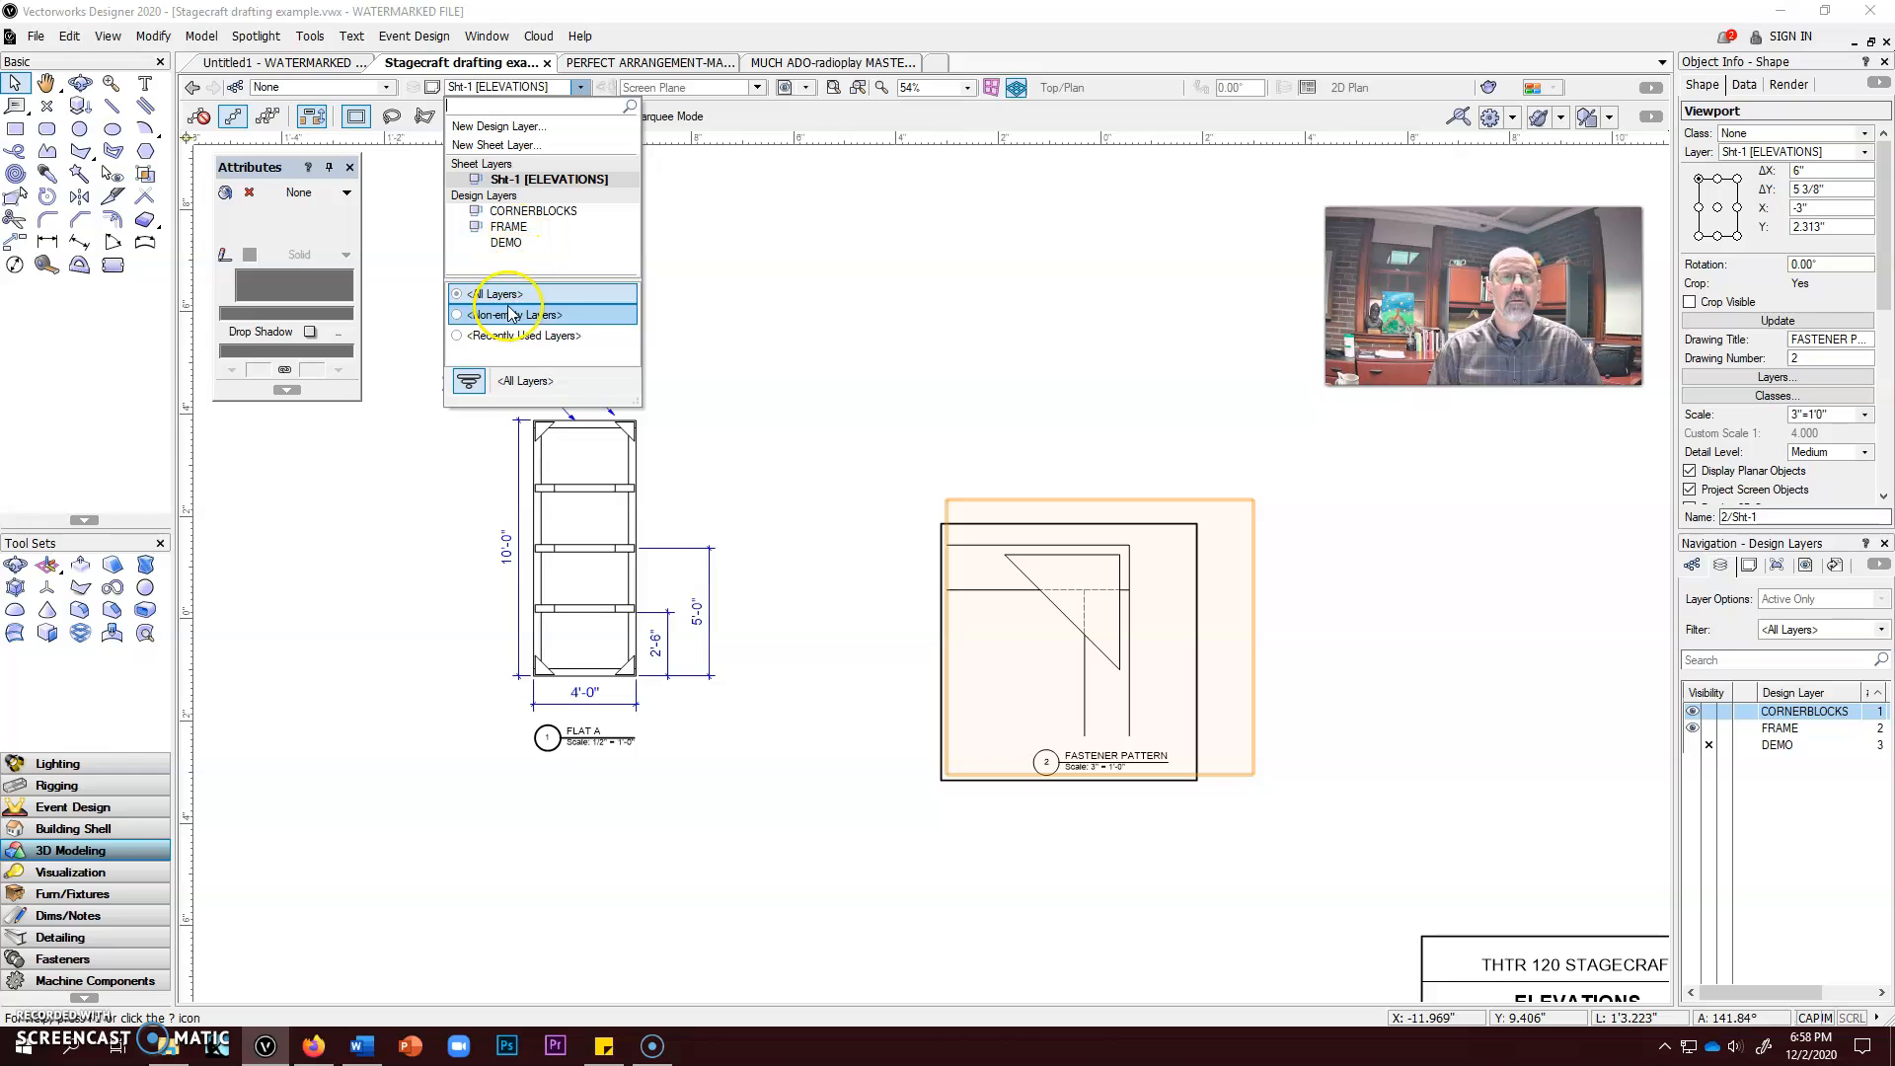
left_click(508, 212)
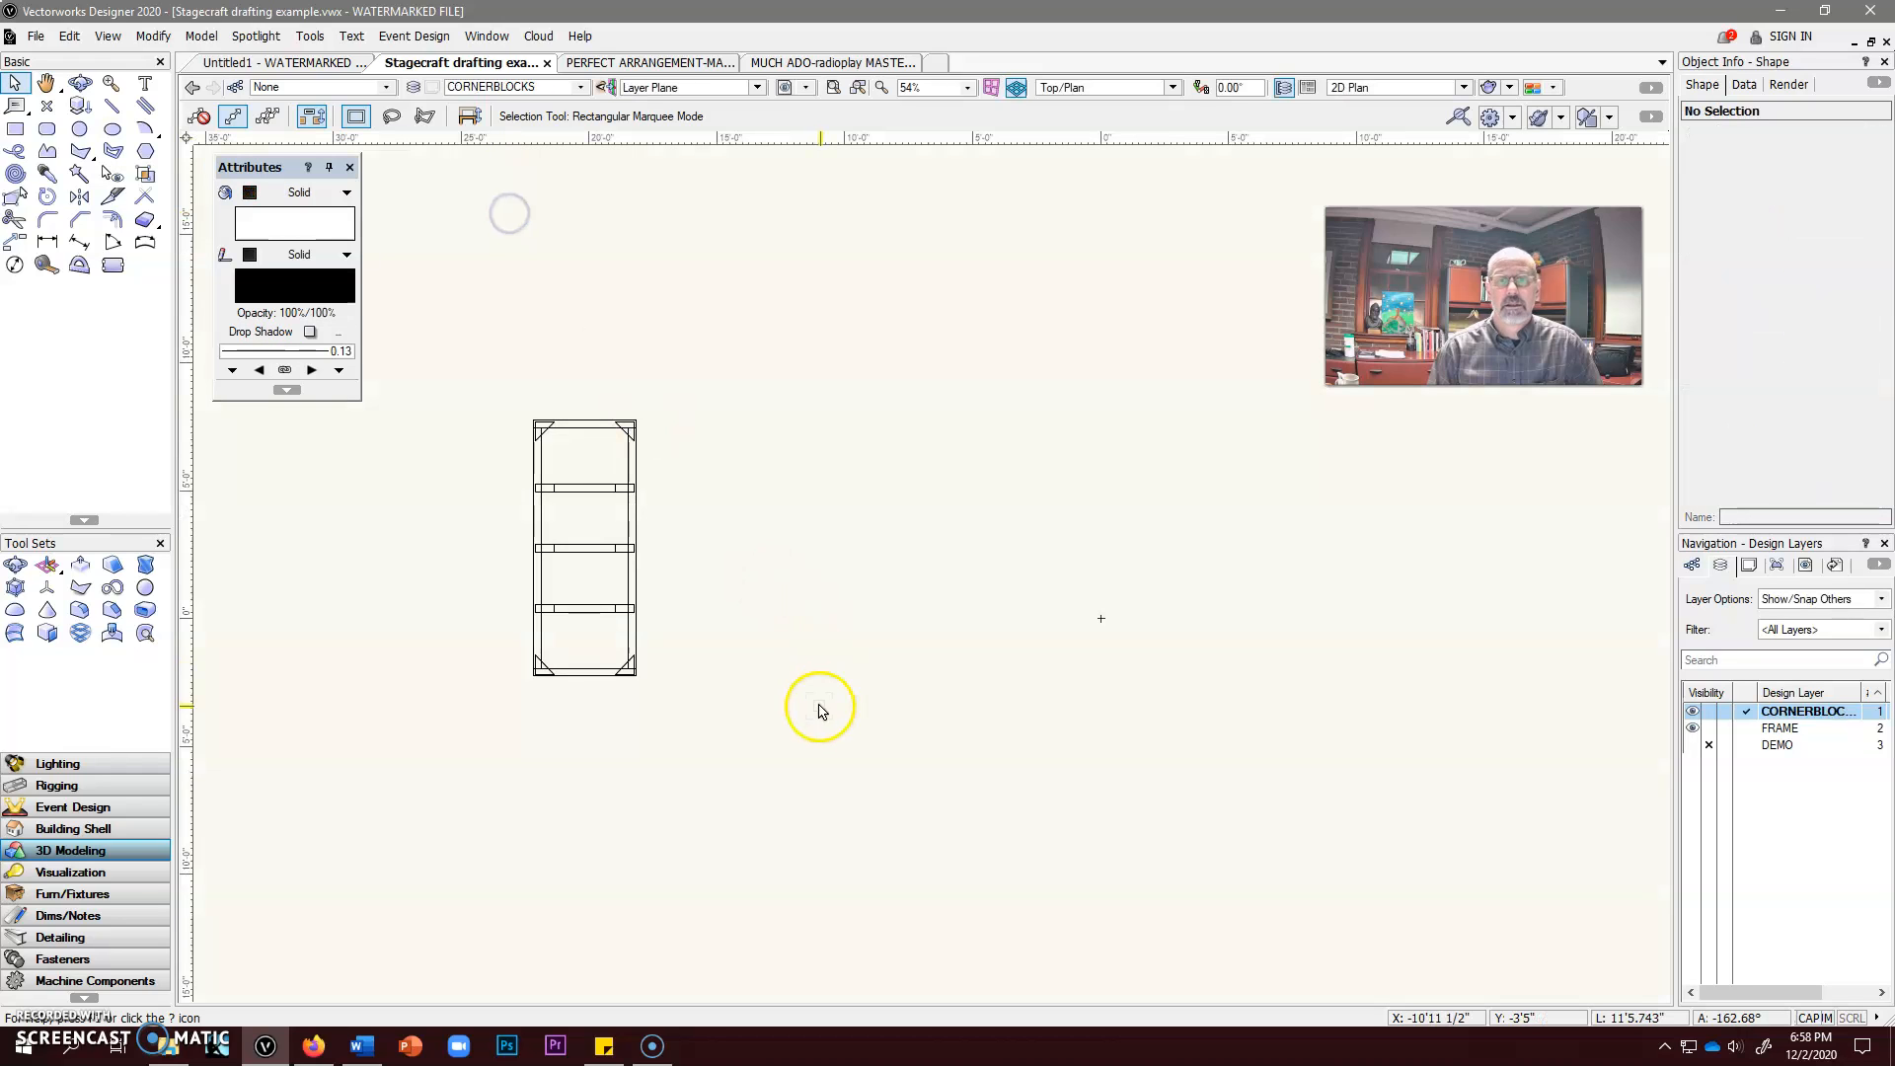
scroll(800, 677, "down", 2)
scroll(716, 662, "up", 2)
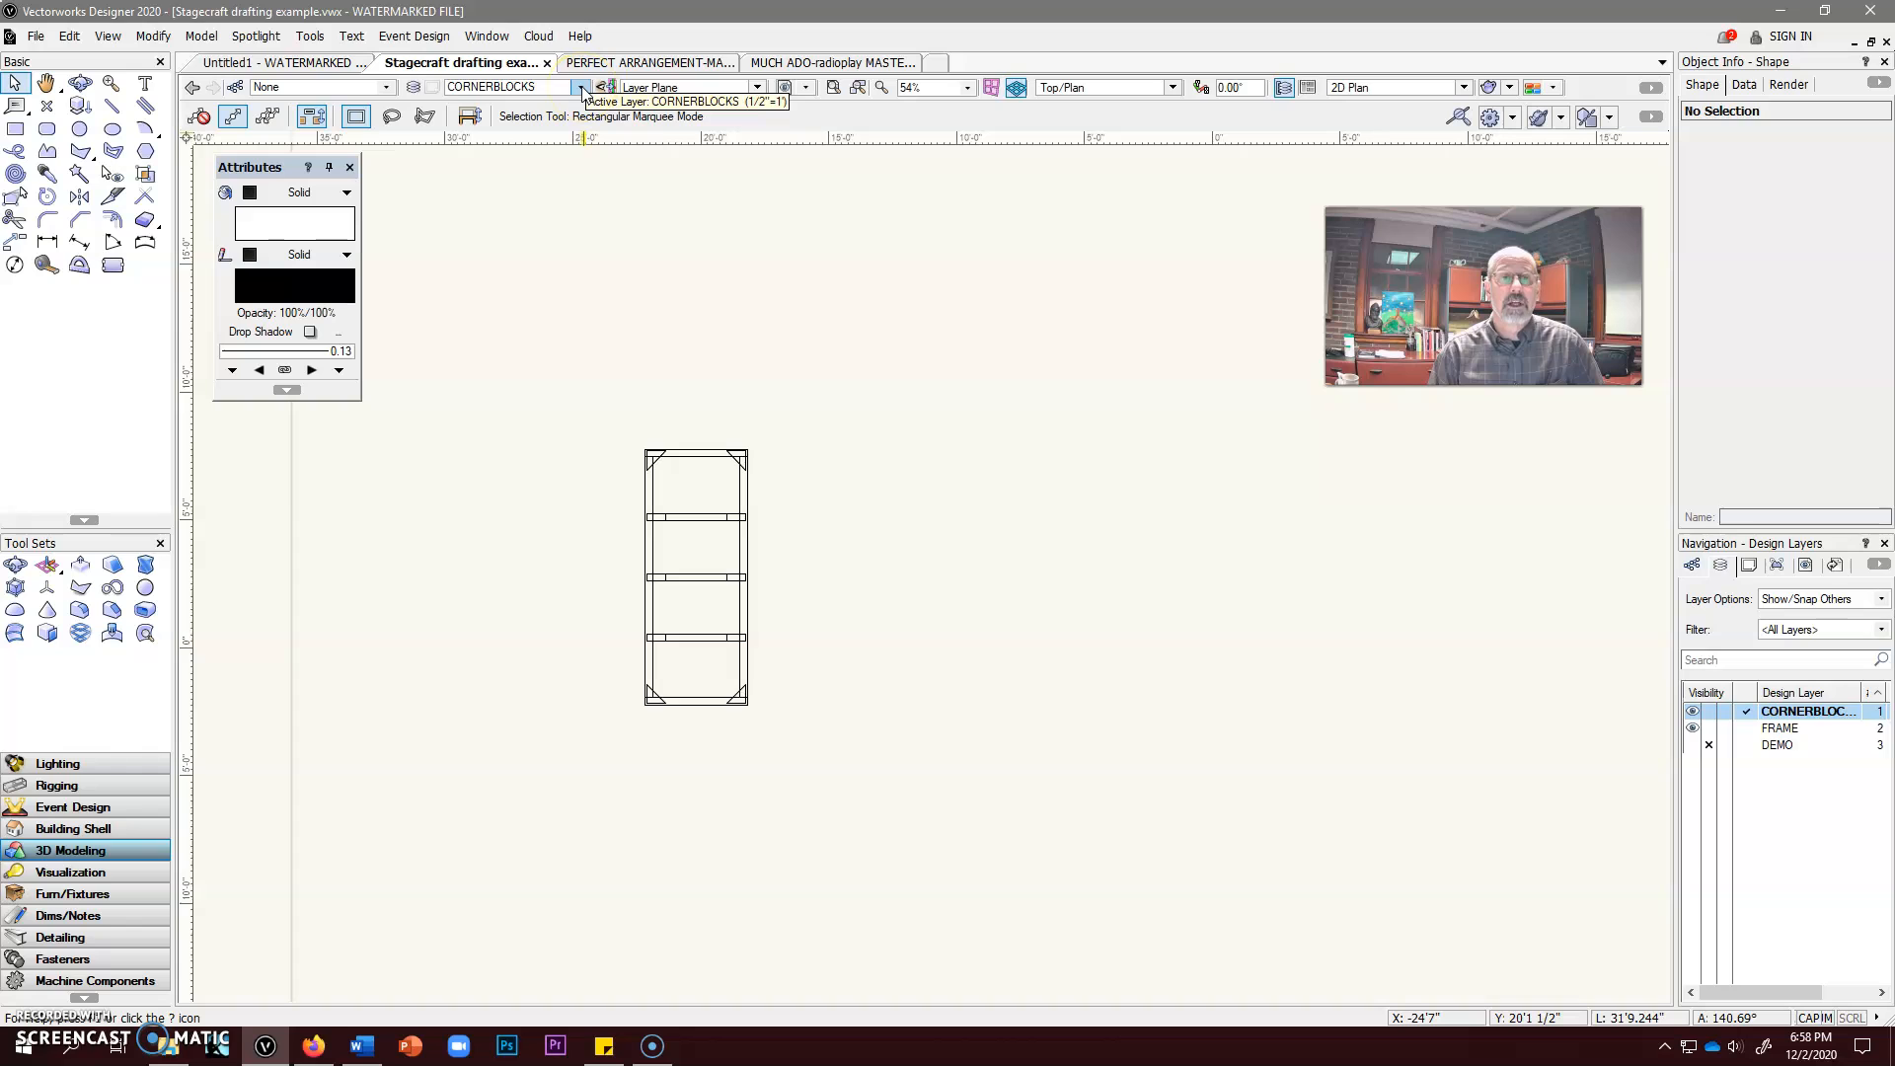
Step: Set up a new viewport of the flat with Hidden Line rendering and a Right Isometric view
left_click(107, 35)
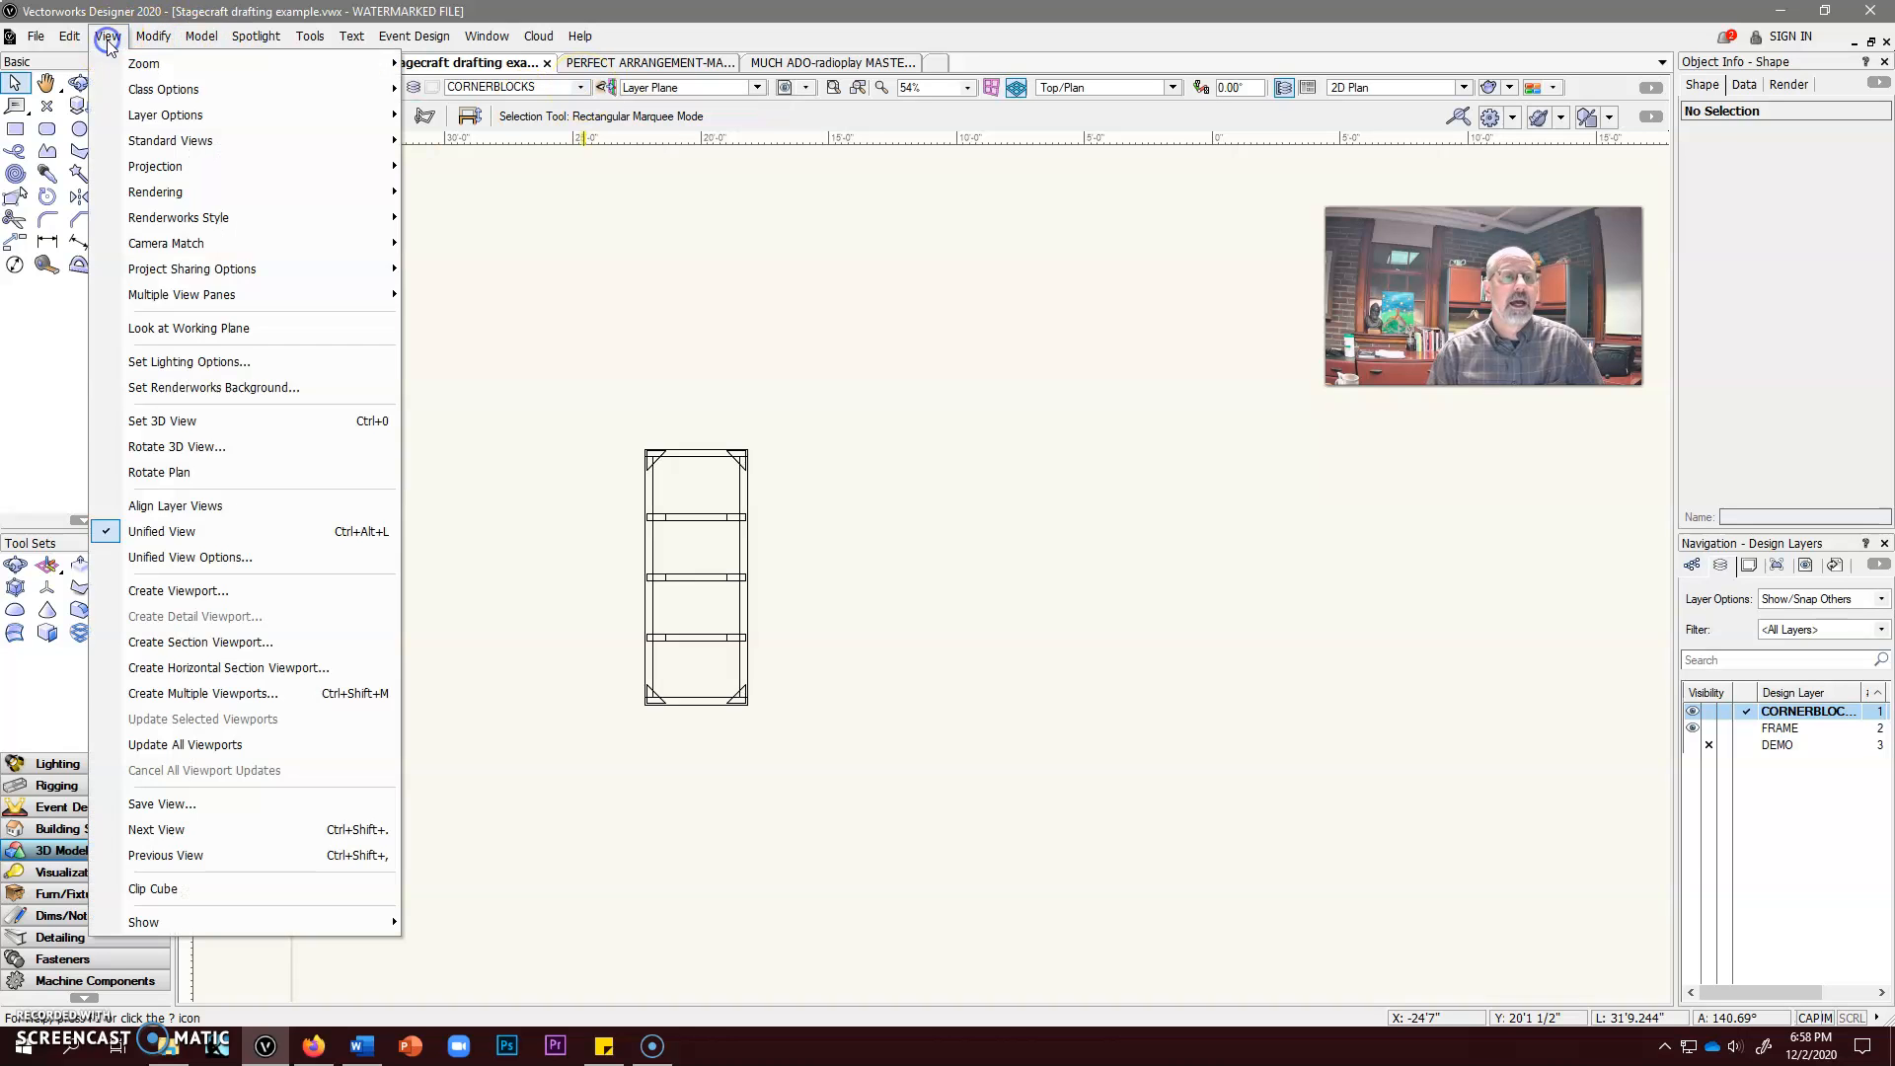
left_click(155, 604)
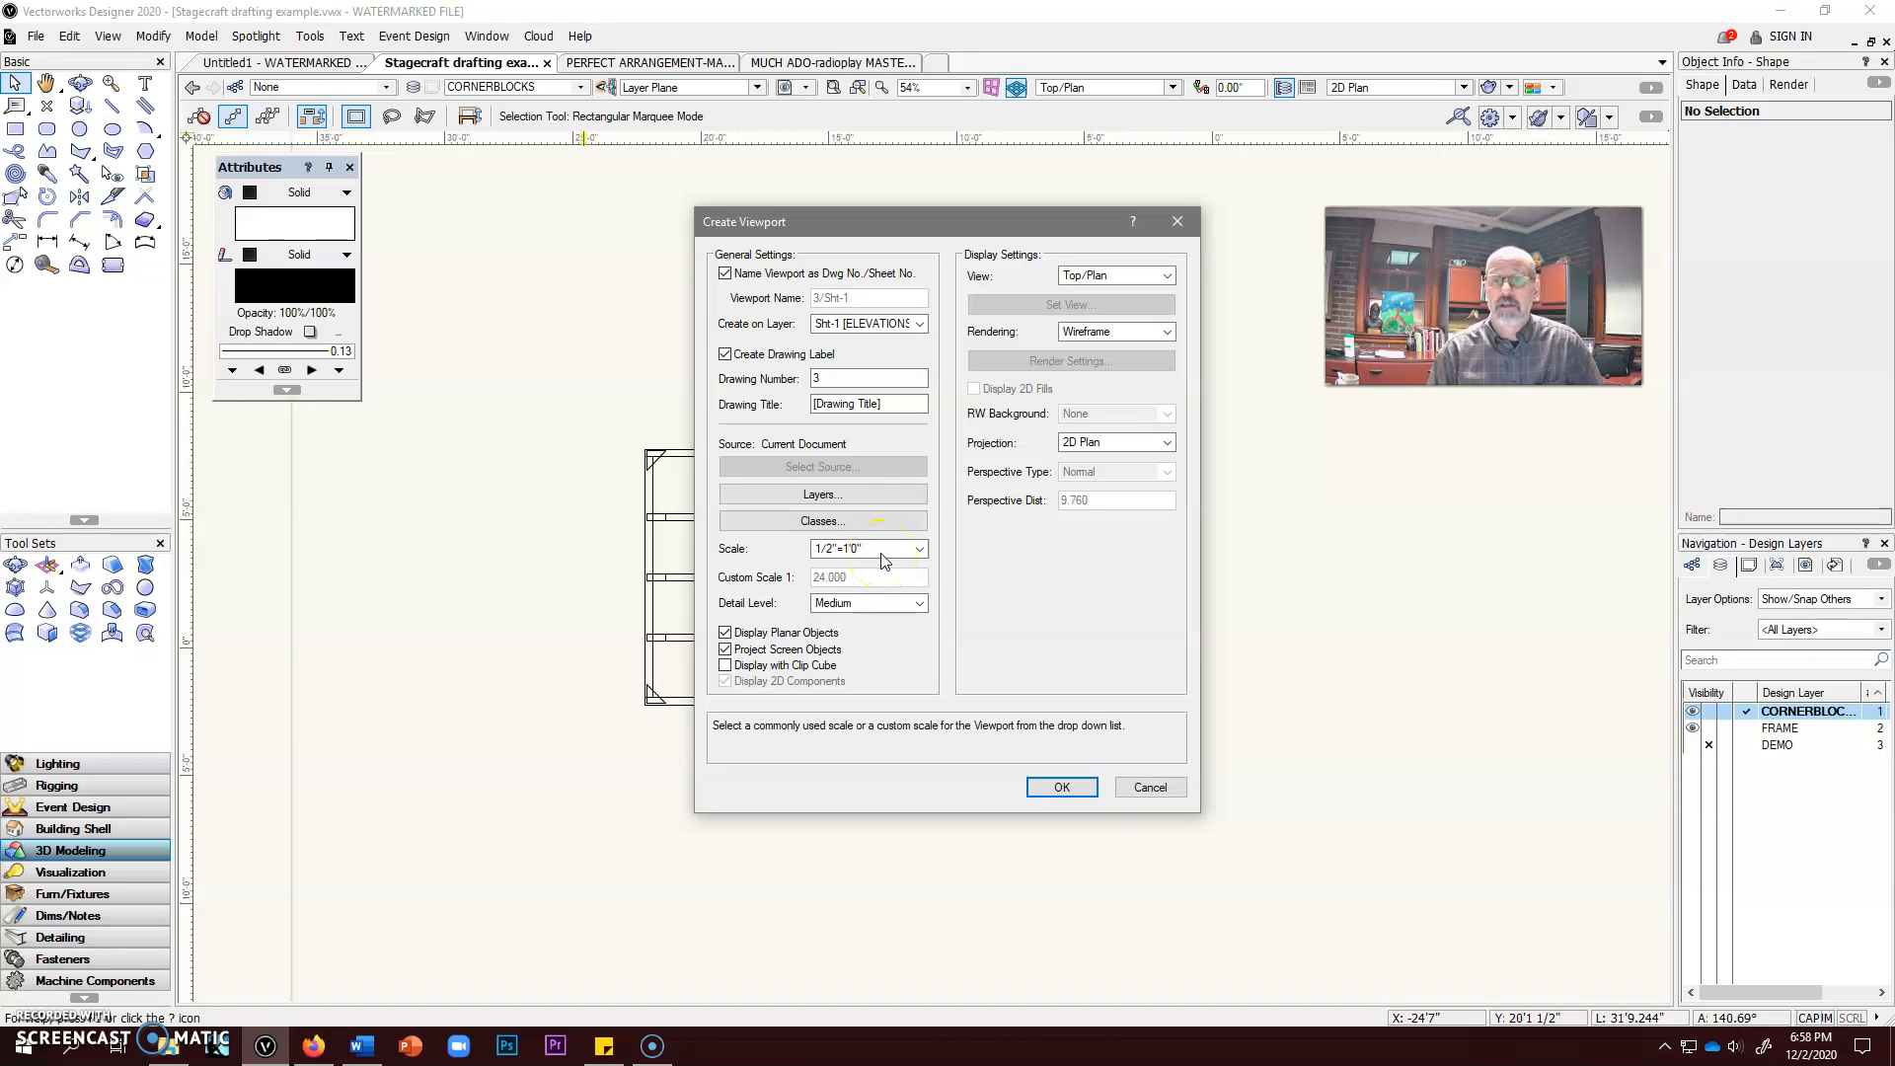
left_click(1141, 334)
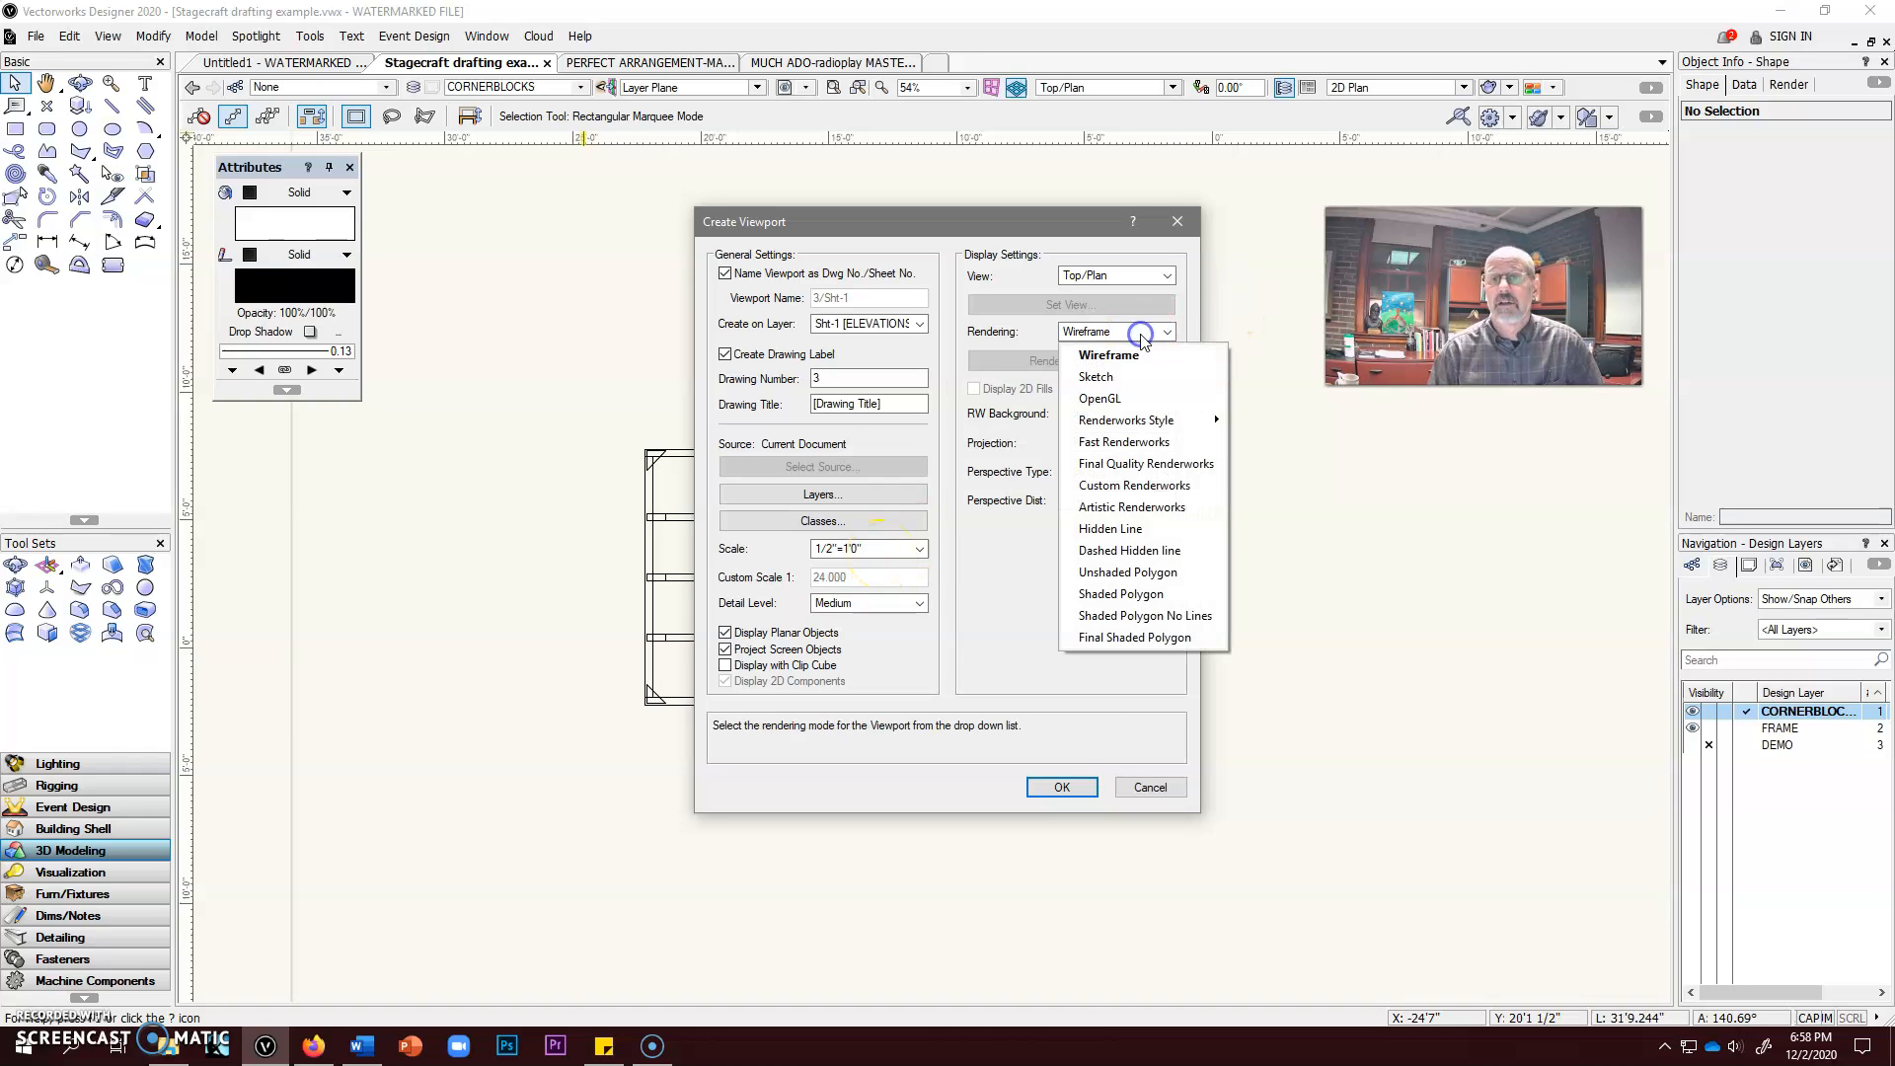
left_click(1128, 530)
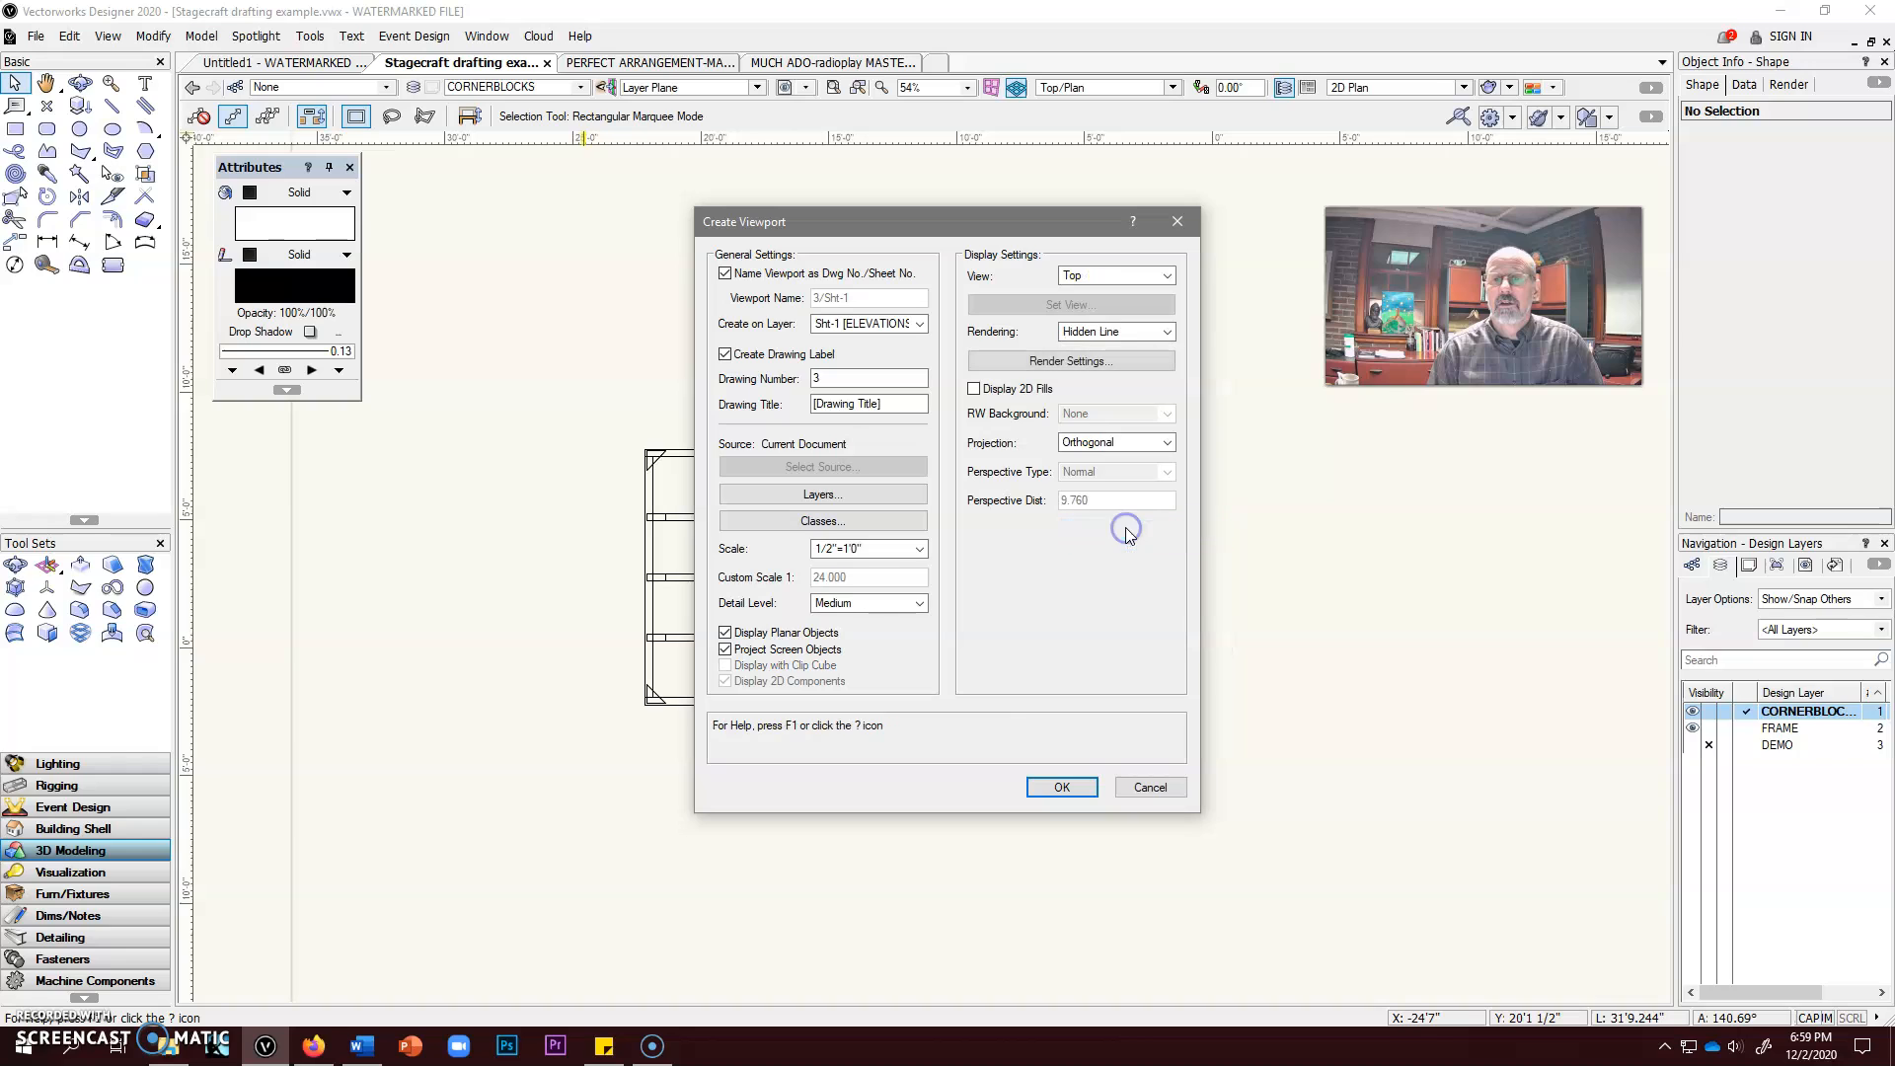
left_click(1113, 278)
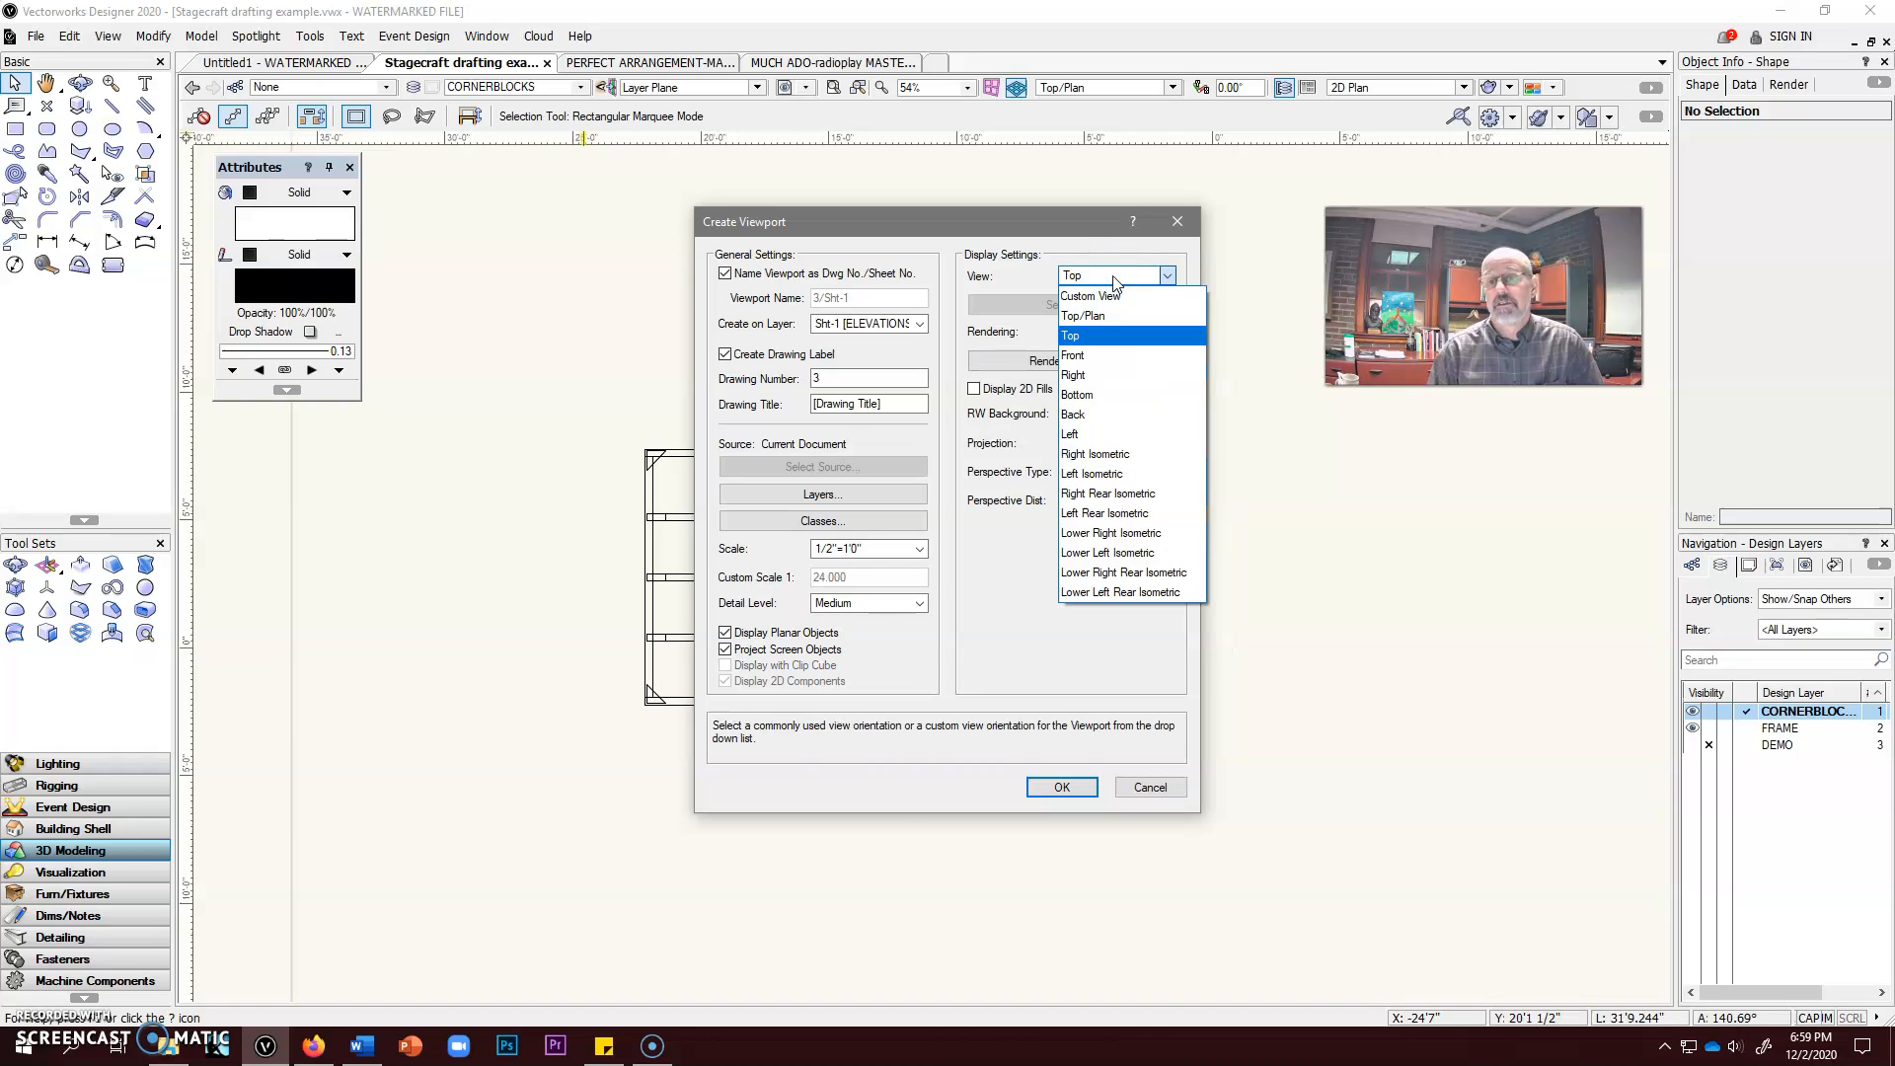
left_click(1095, 454)
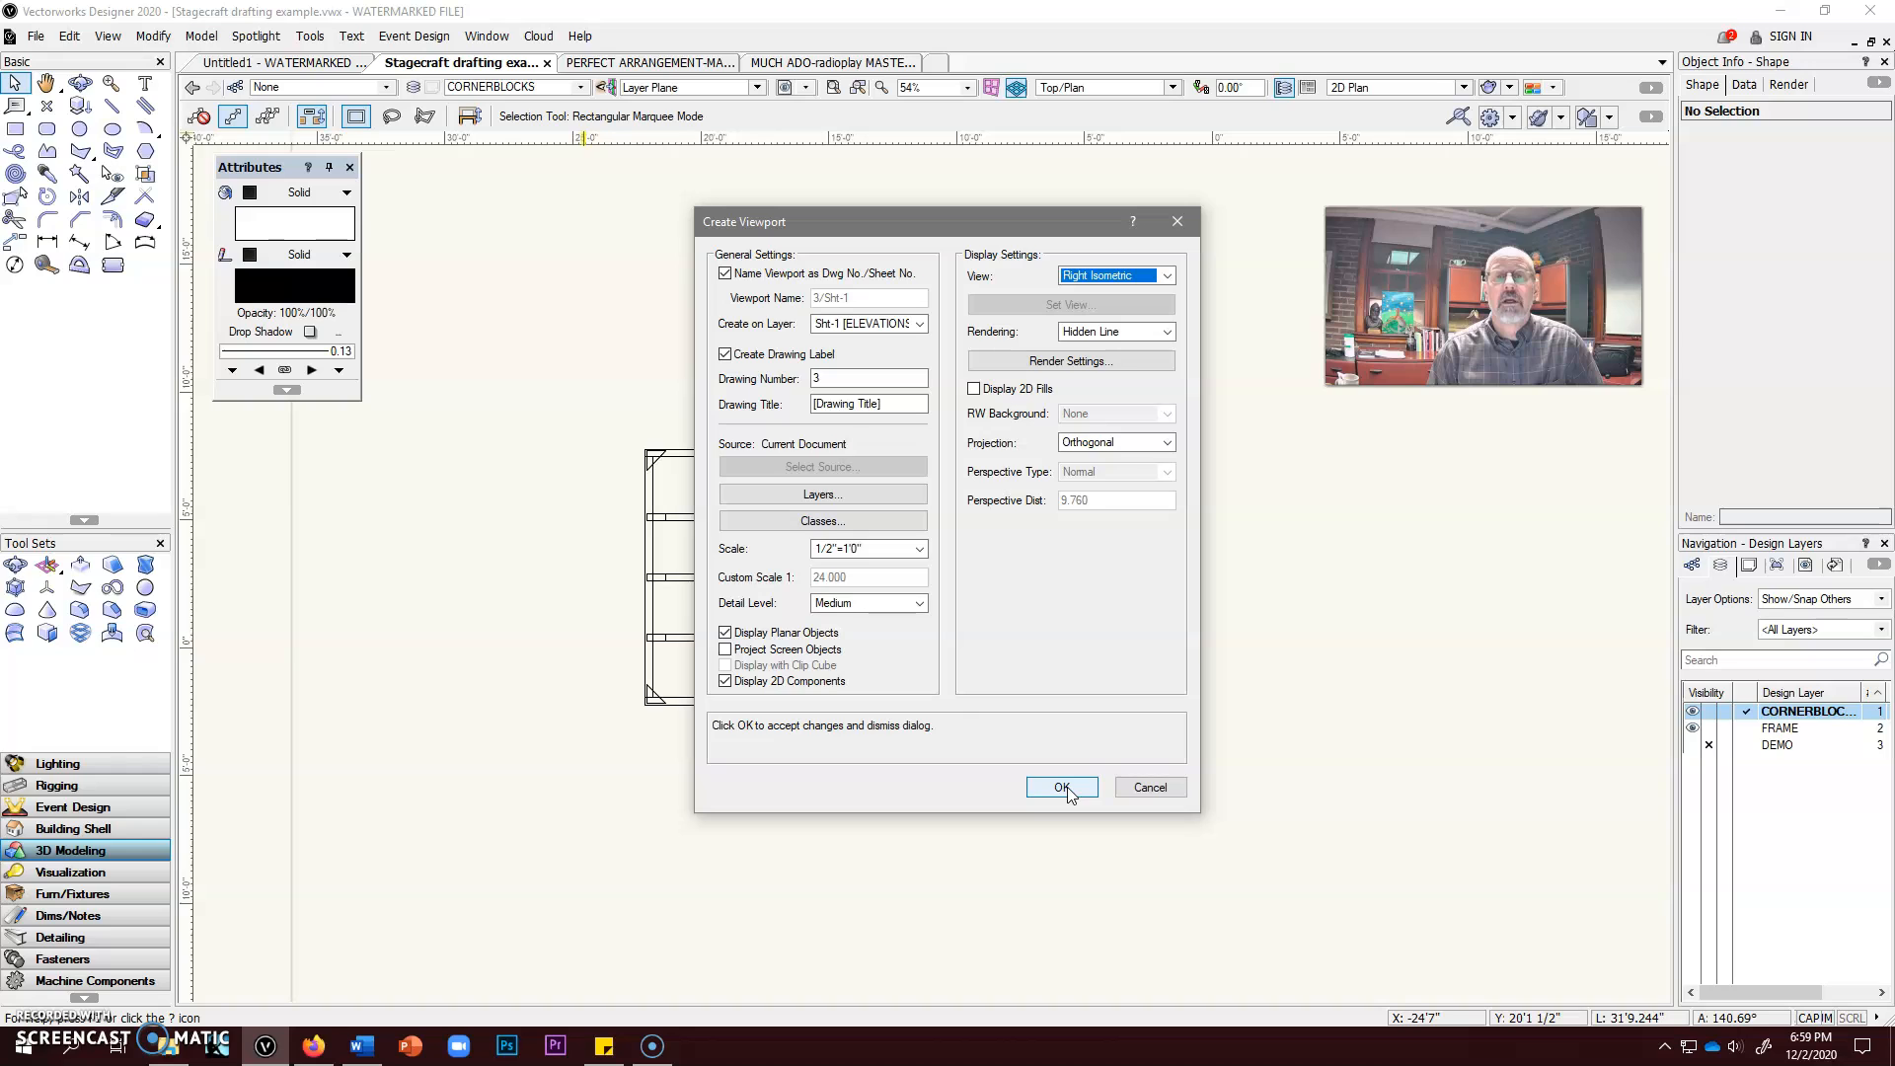
Step: Turn off the new viewport's drawing label, title it ISOMETRIC, and create it on Sht-1 [ELEVATIONS]
left_click(890, 404)
left_click(725, 354)
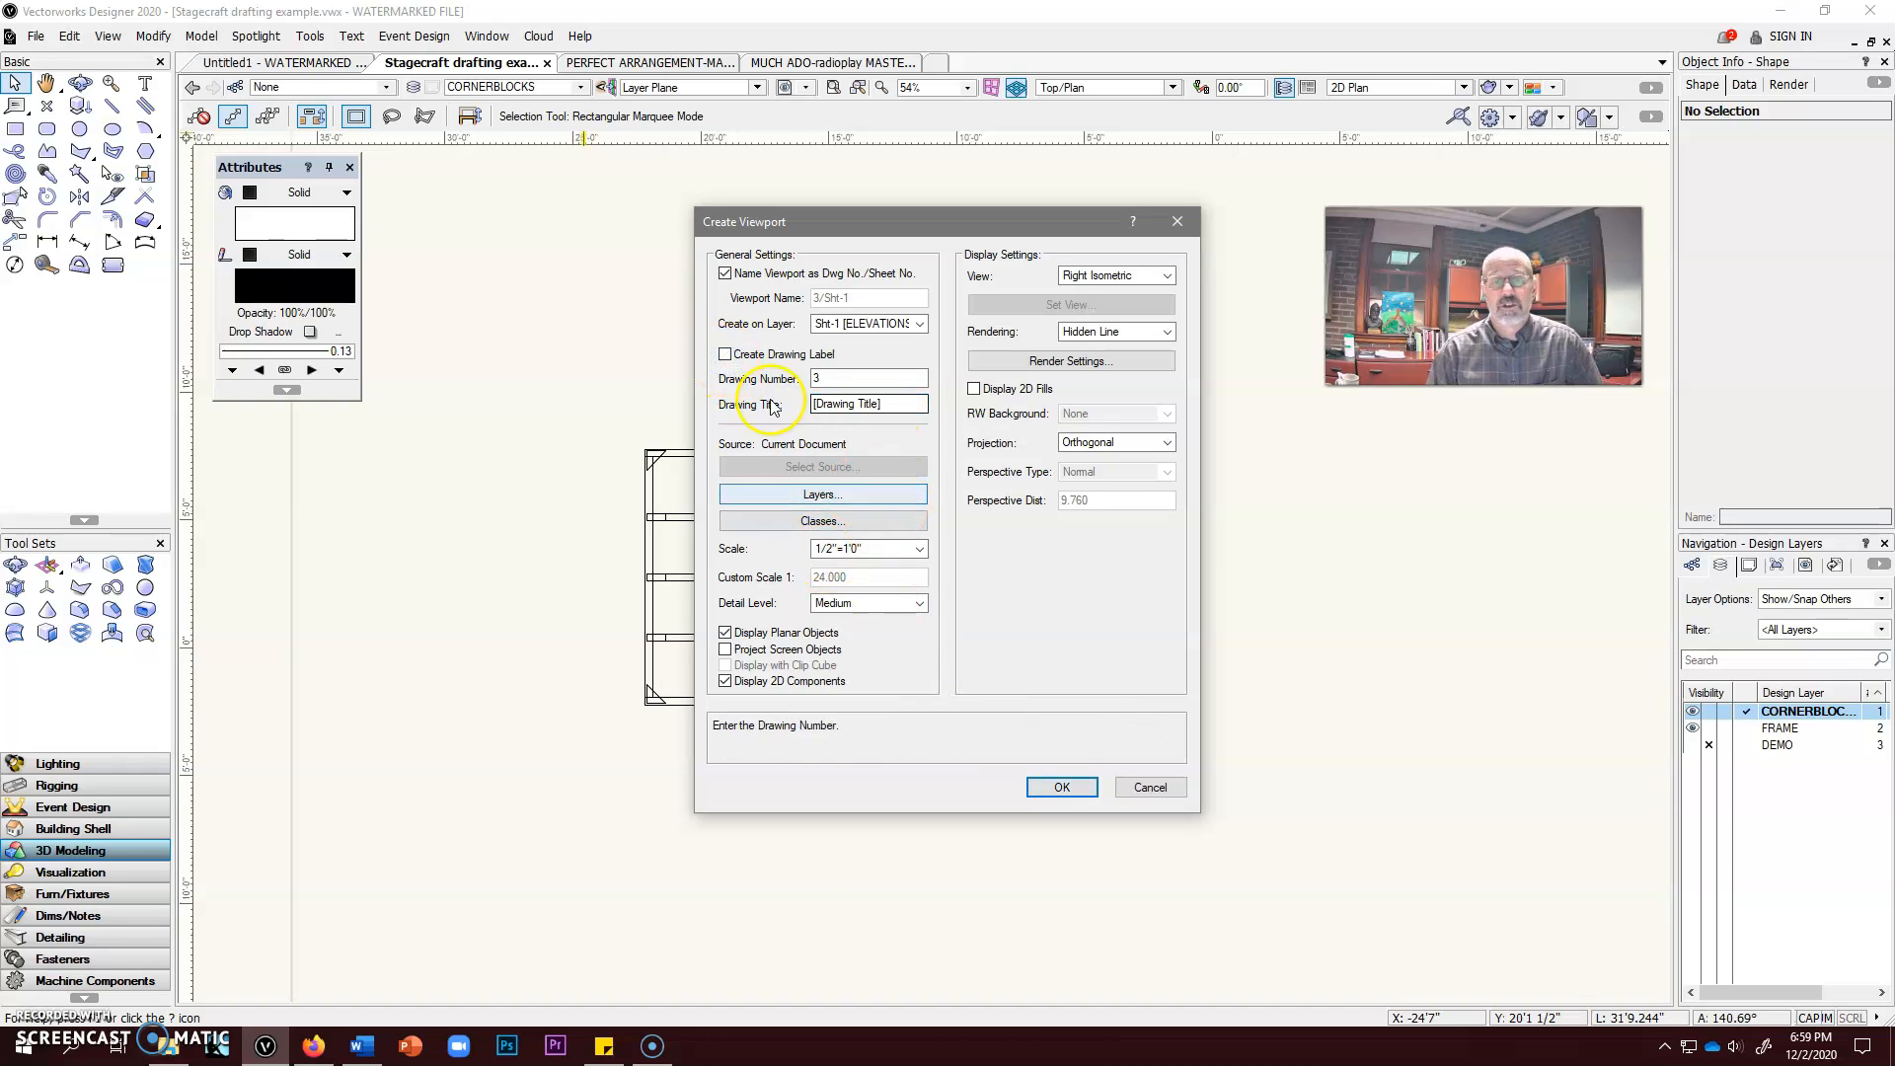
left_click(759, 361)
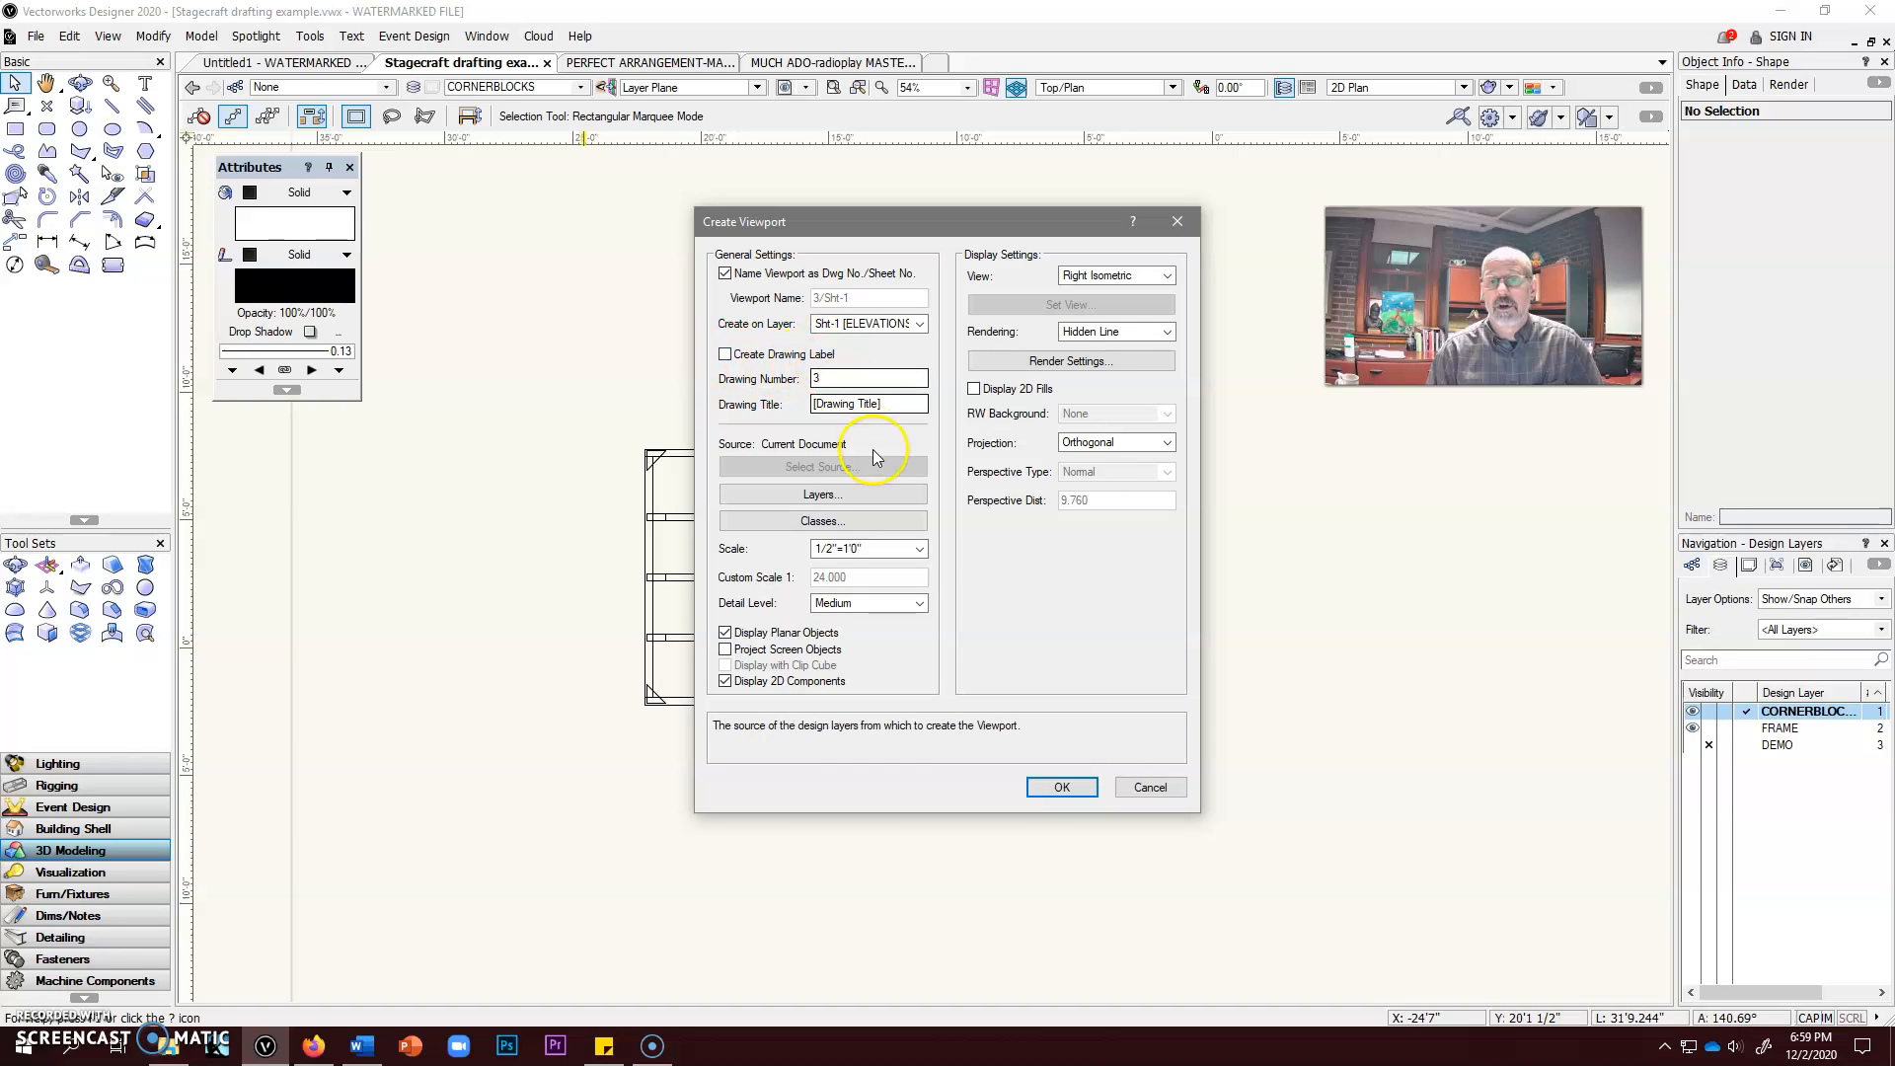
left_click(840, 404)
left_click_drag(891, 403, 800, 402)
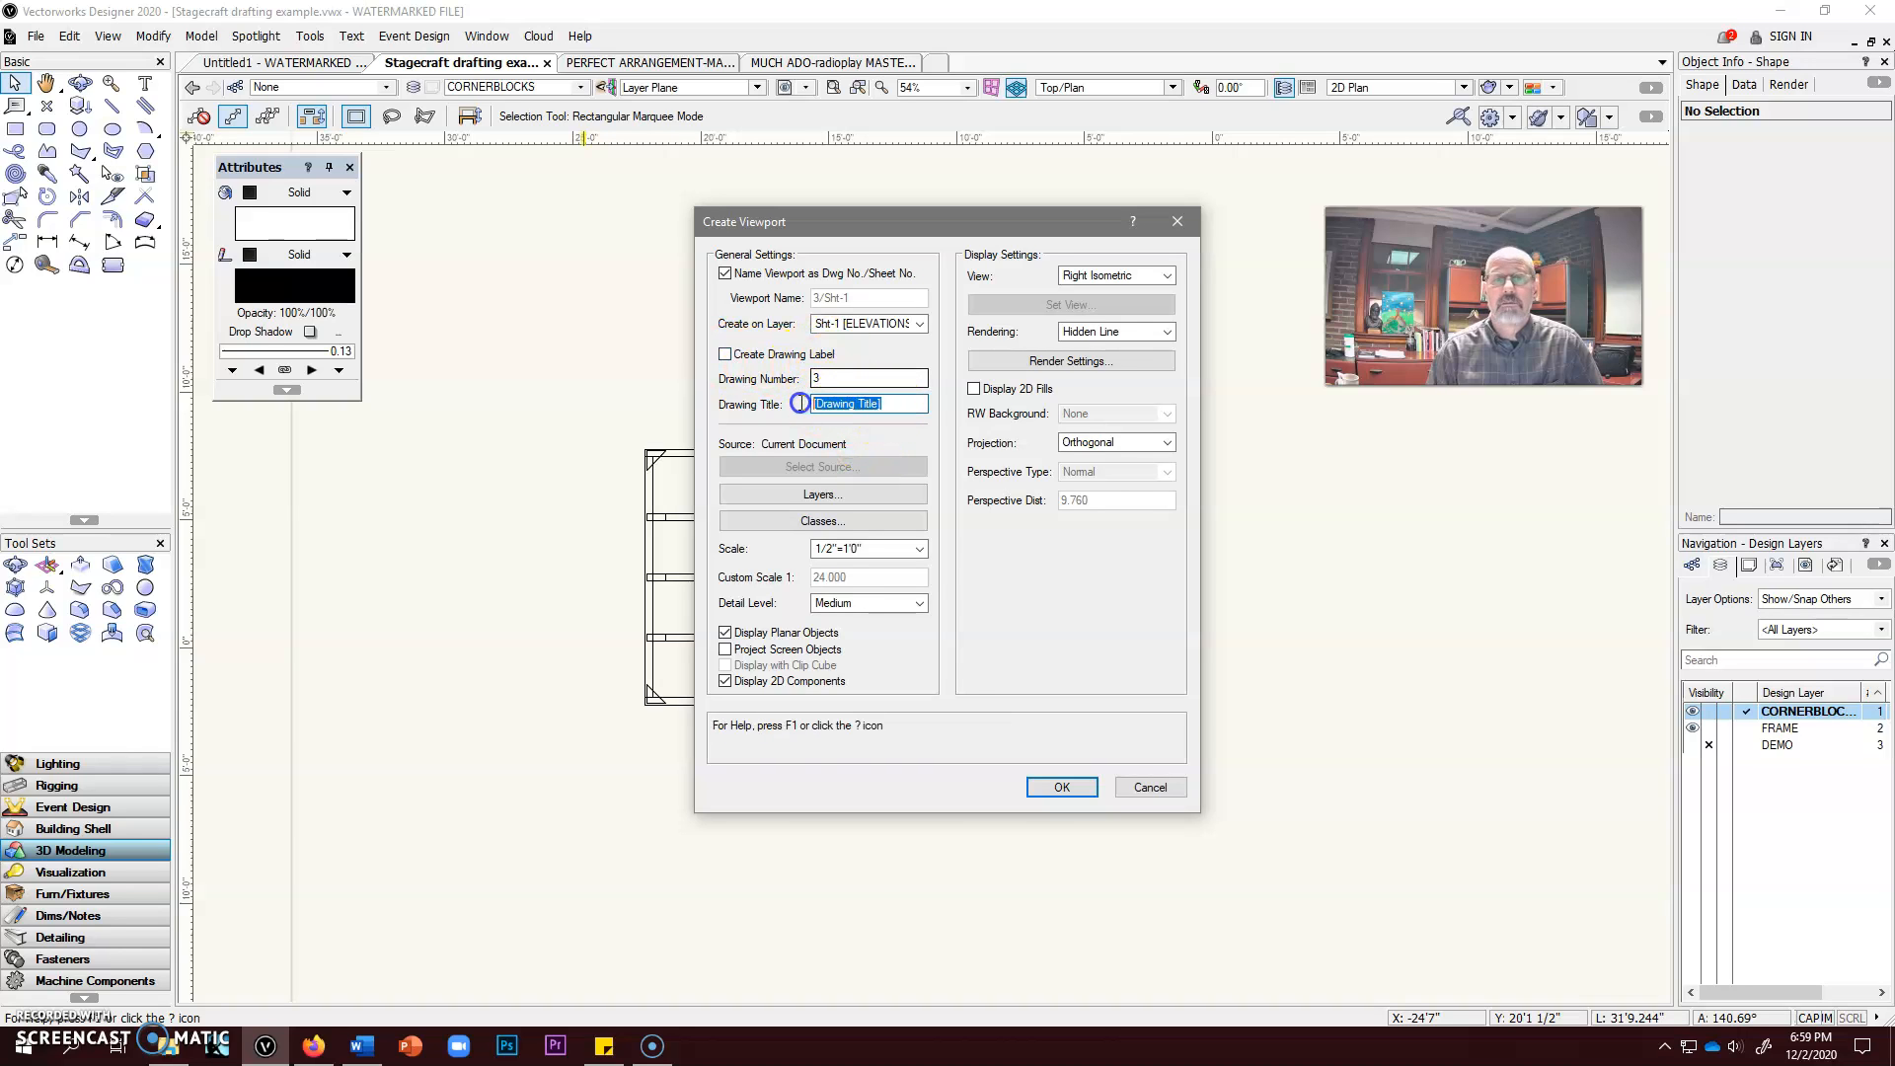
type("i")
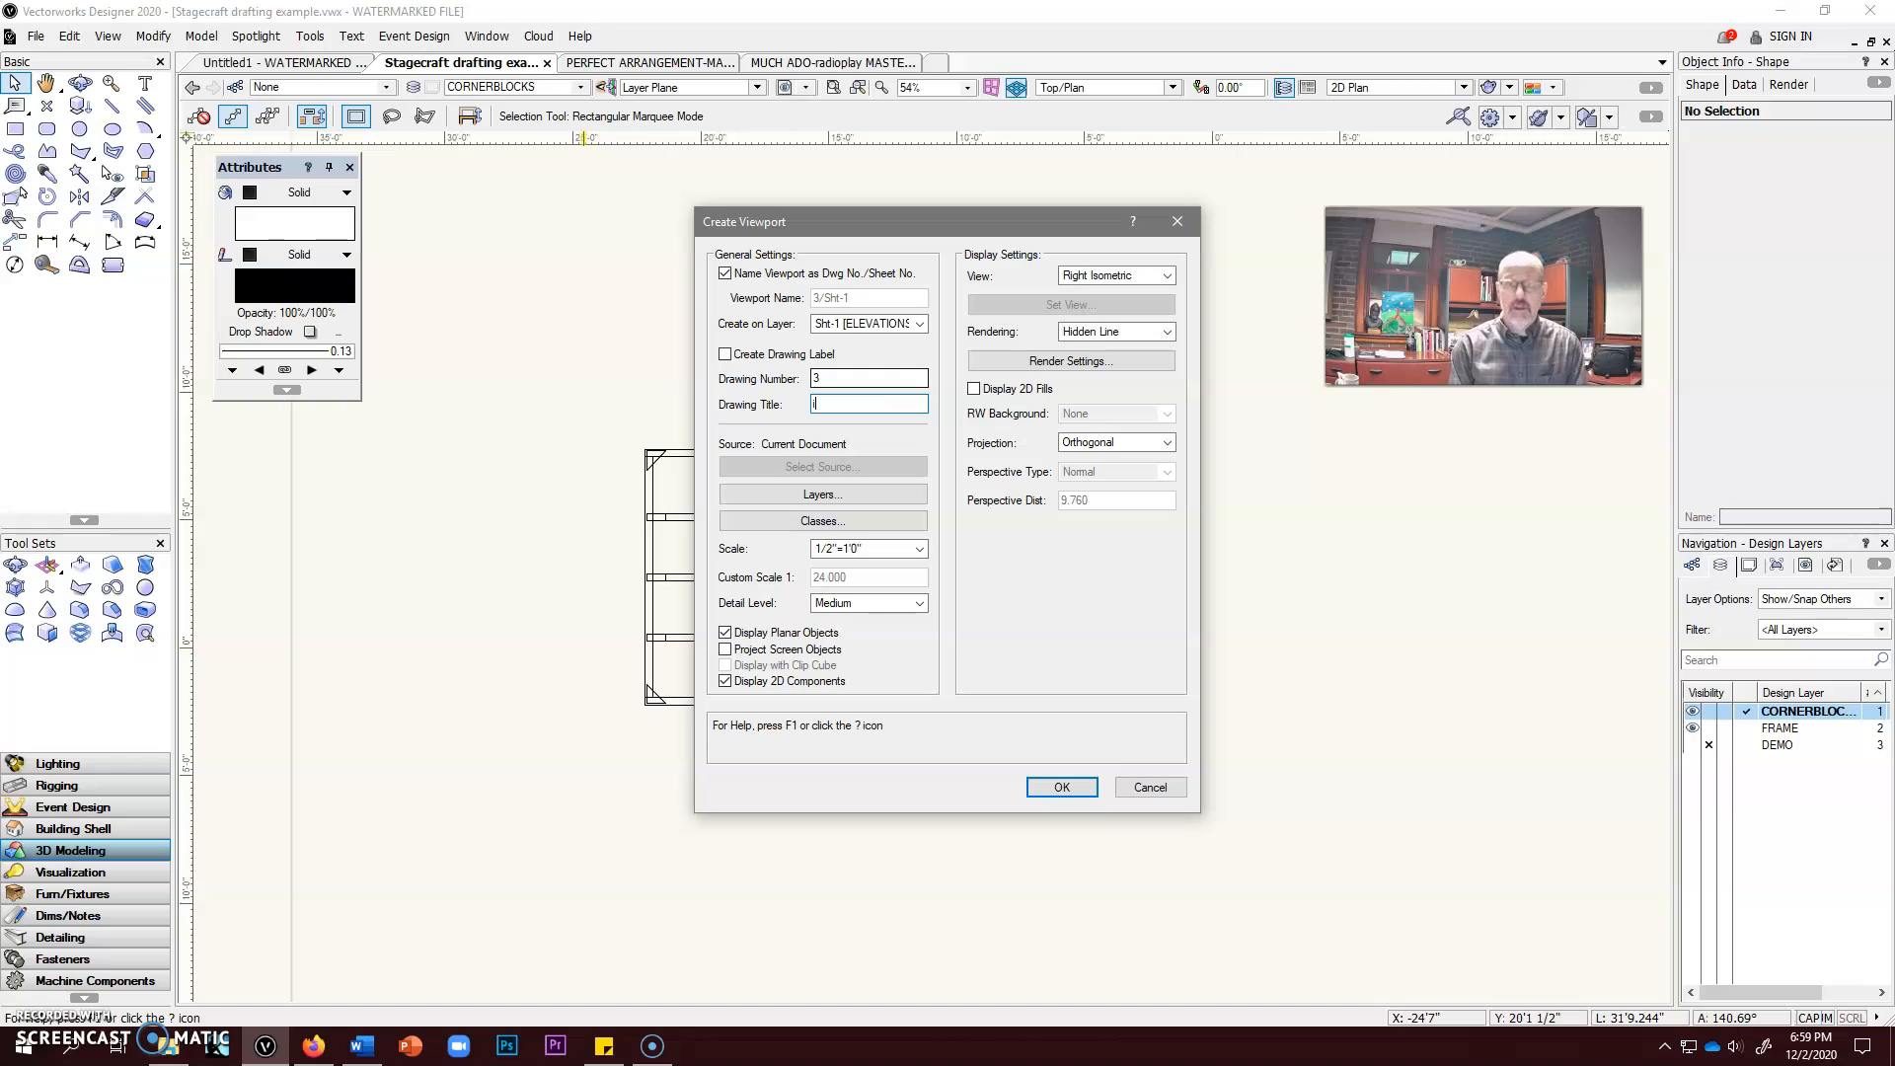
key("BackSpace")
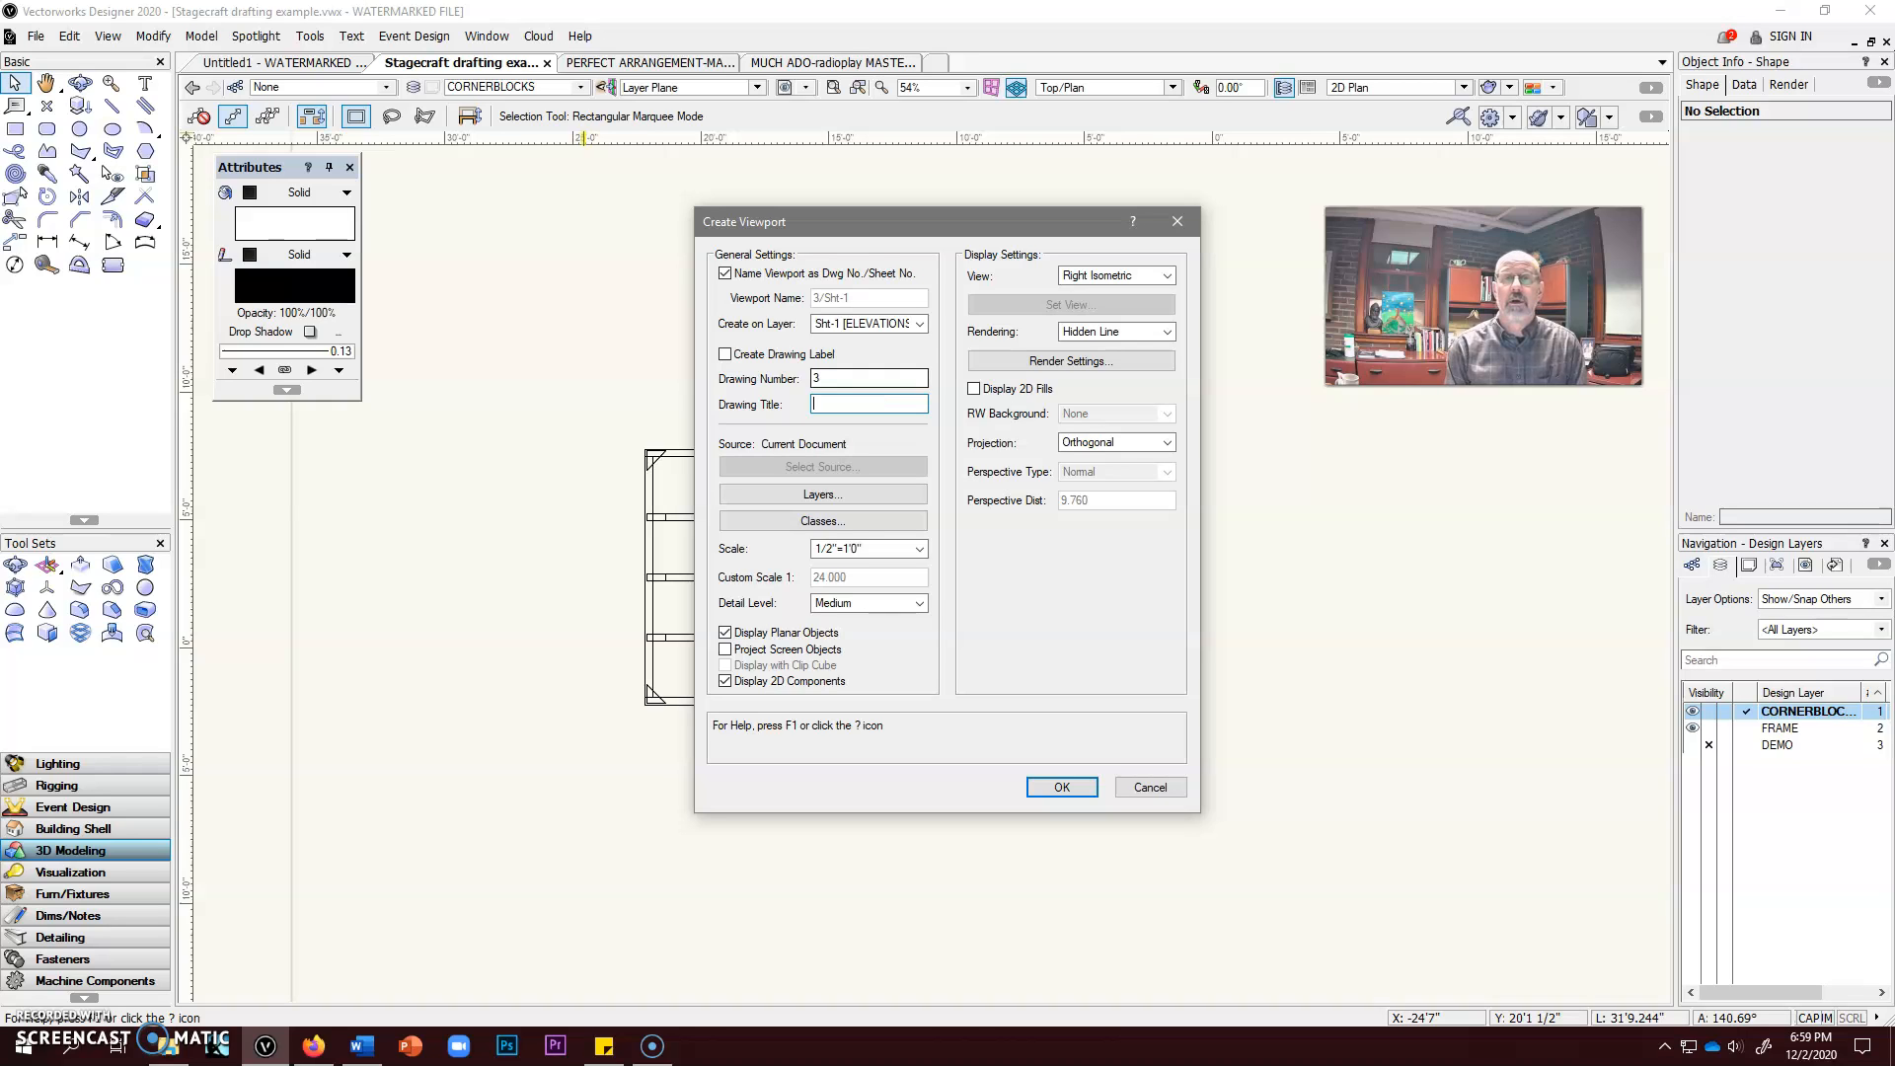
type("ISOMETRIC")
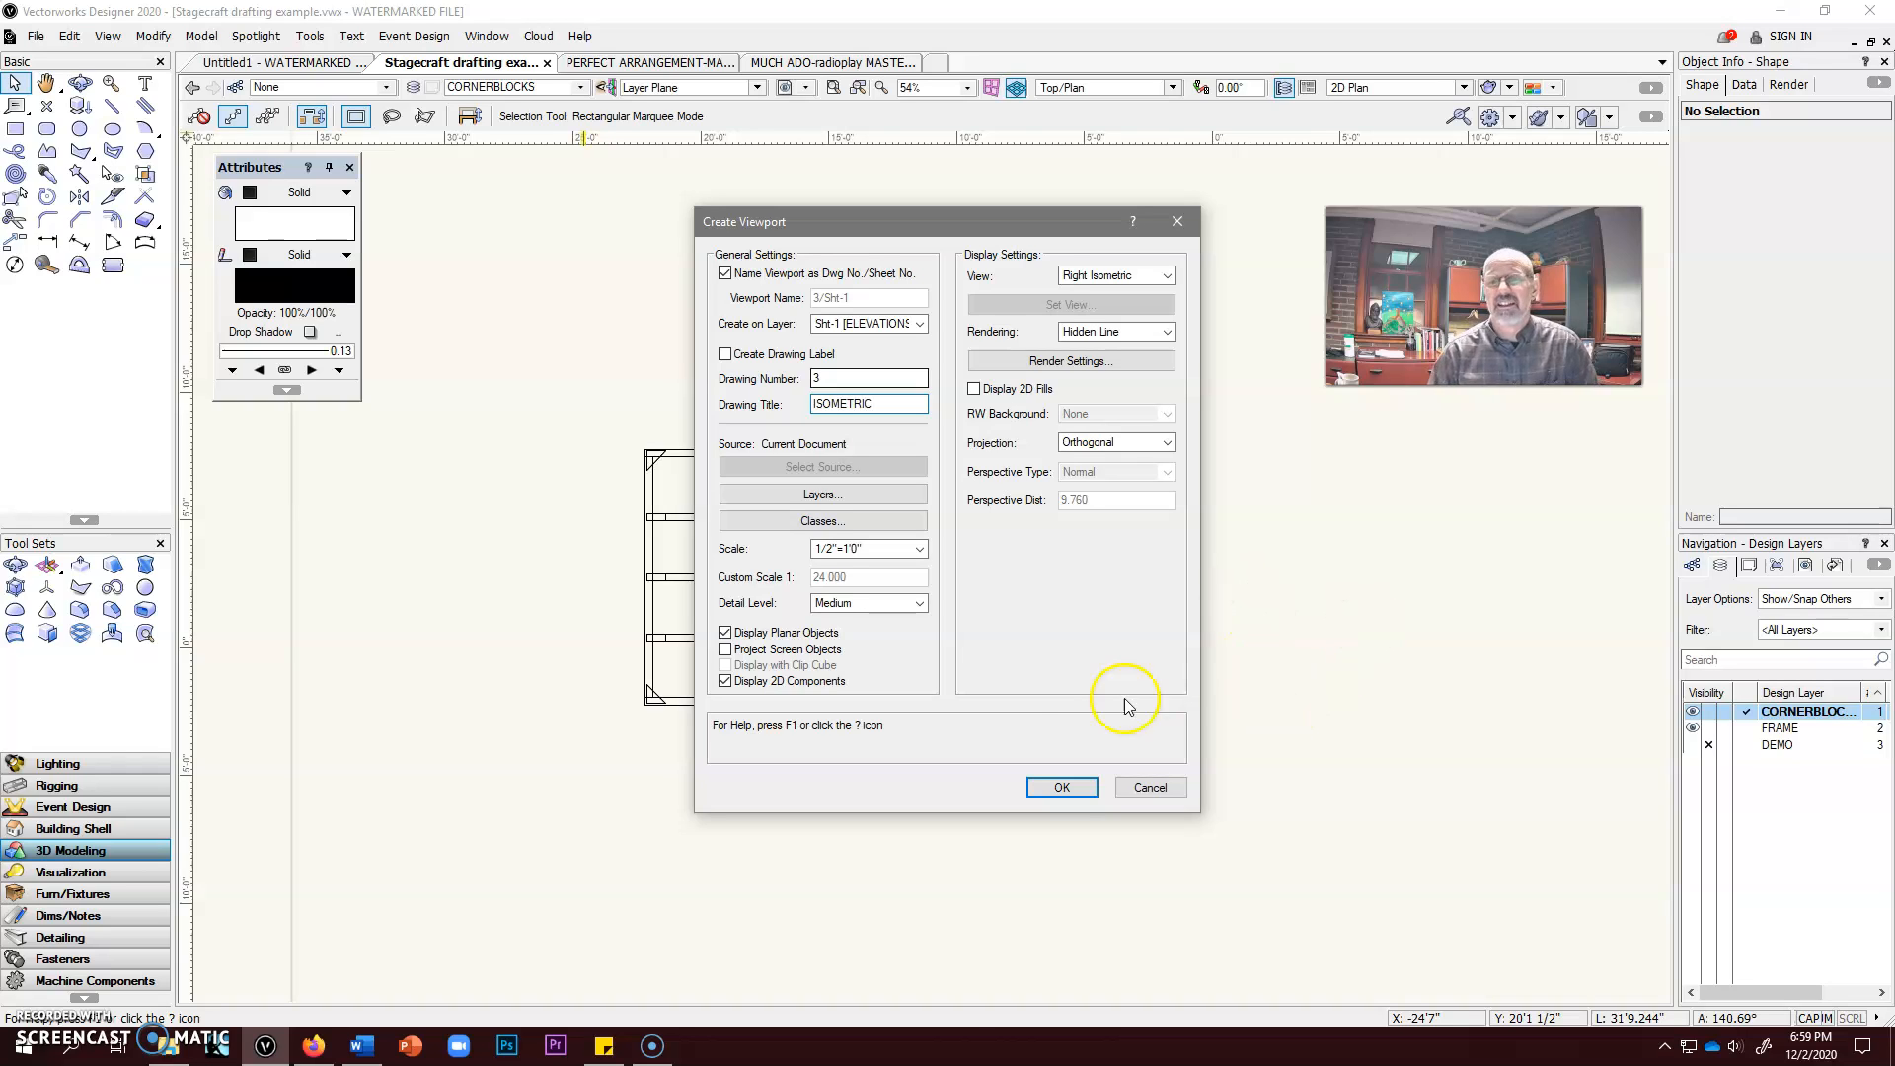
left_click(1058, 787)
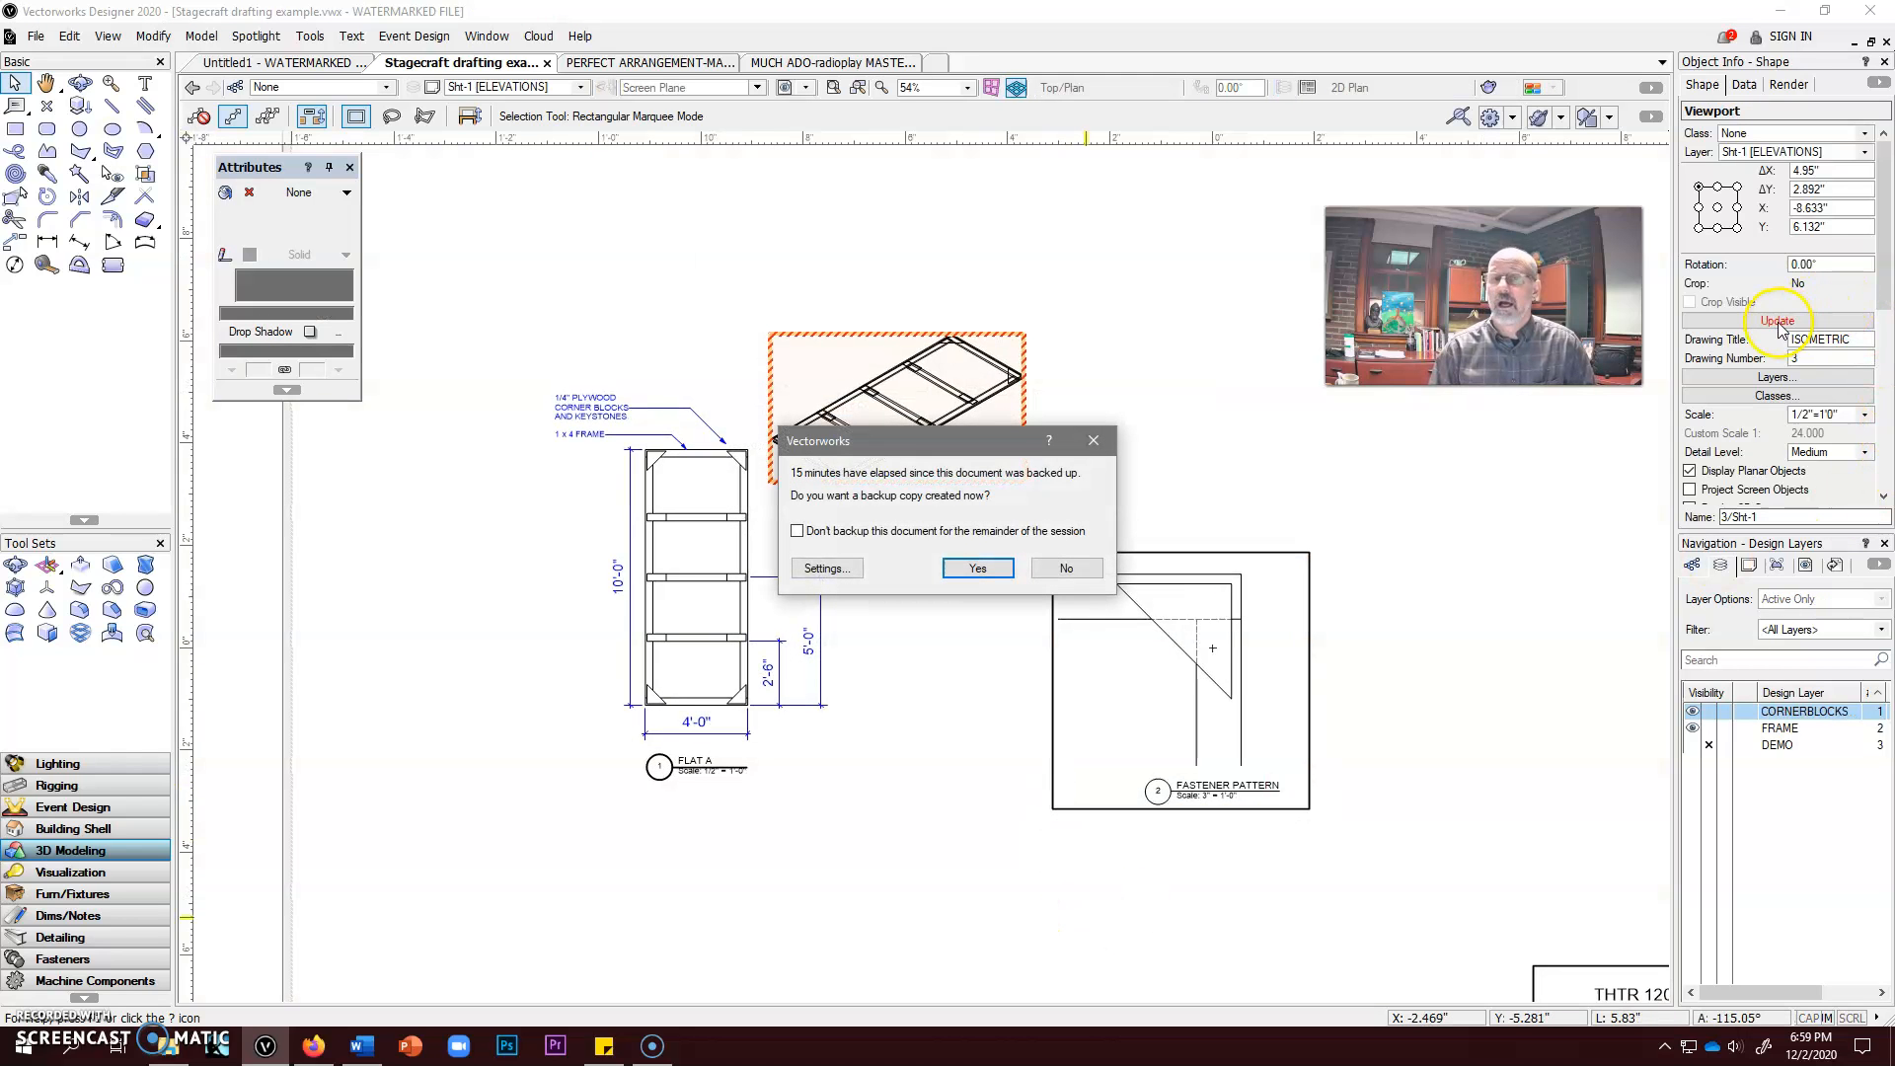
Step: Update the ISOMETRIC viewport, declining the backup copy, and move it directly above the FASTENER PATTERN detail
left_click(1079, 570)
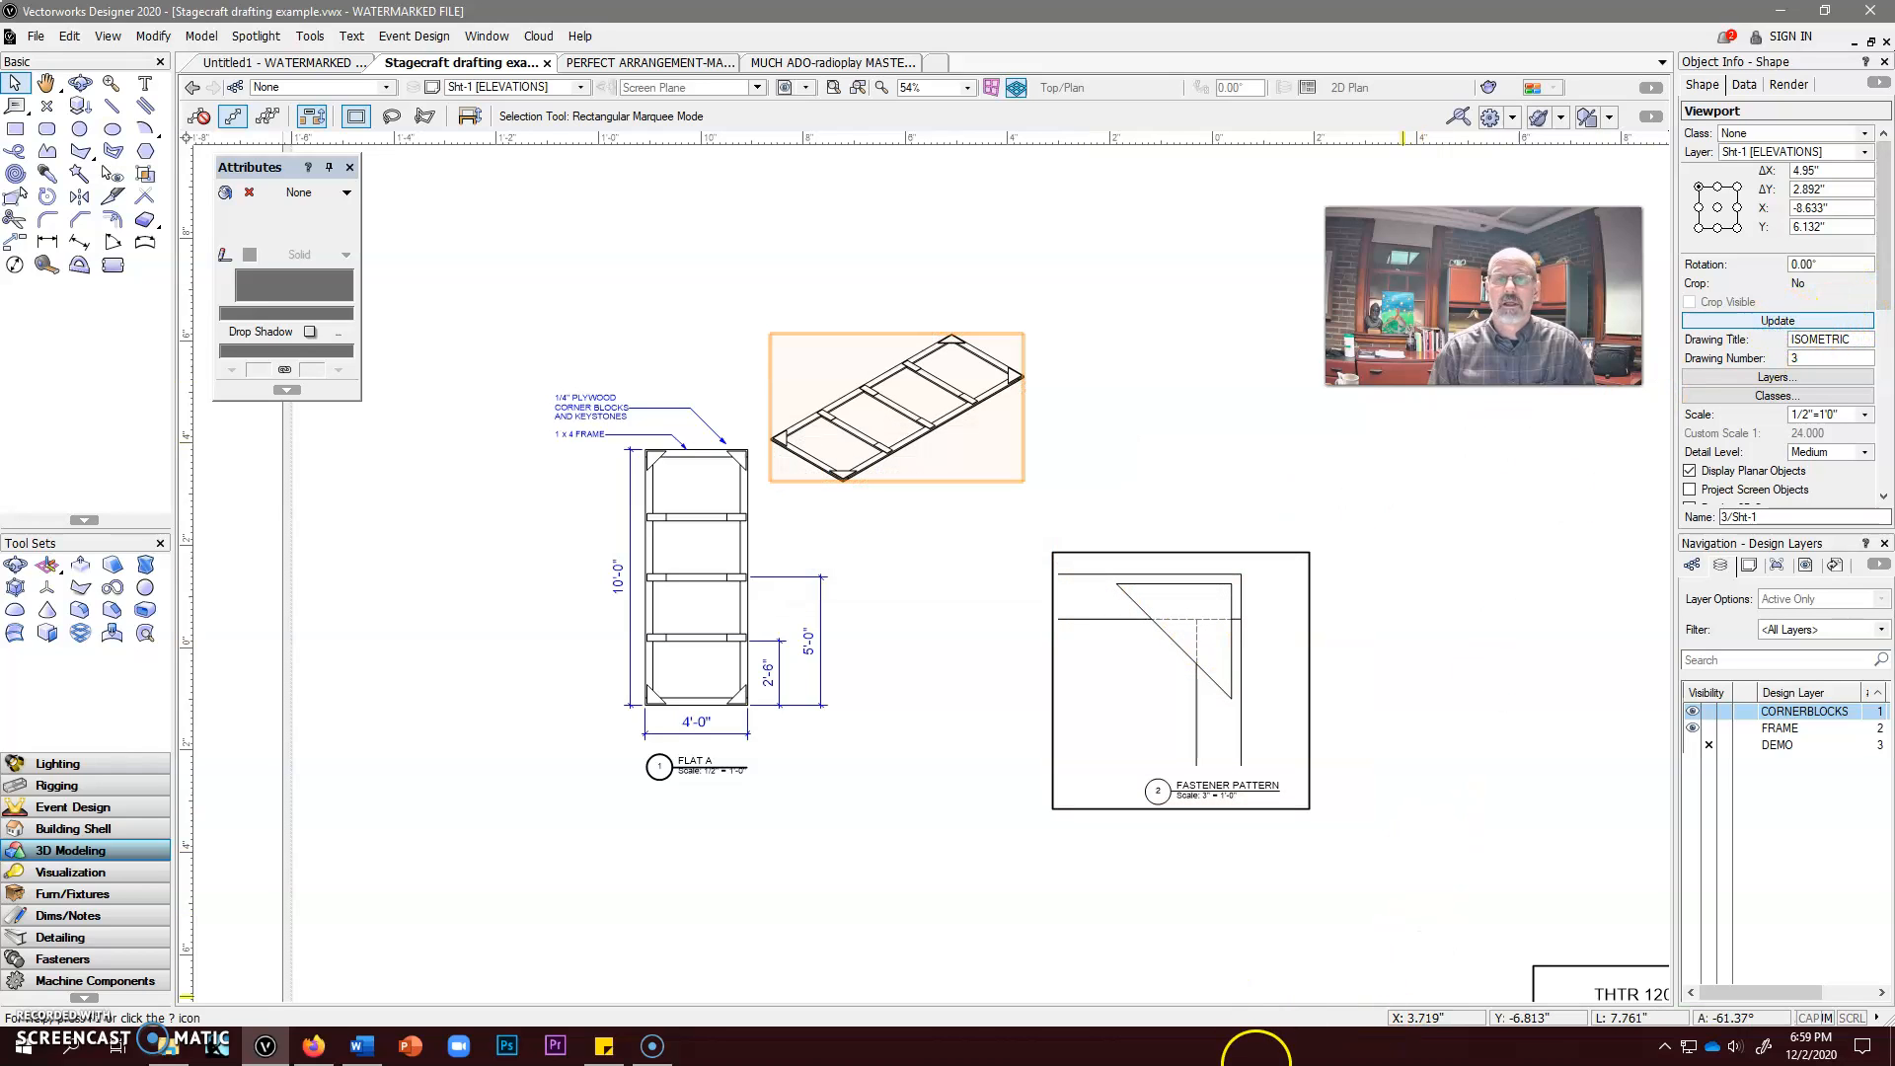
left_click_drag(912, 424, 1192, 453)
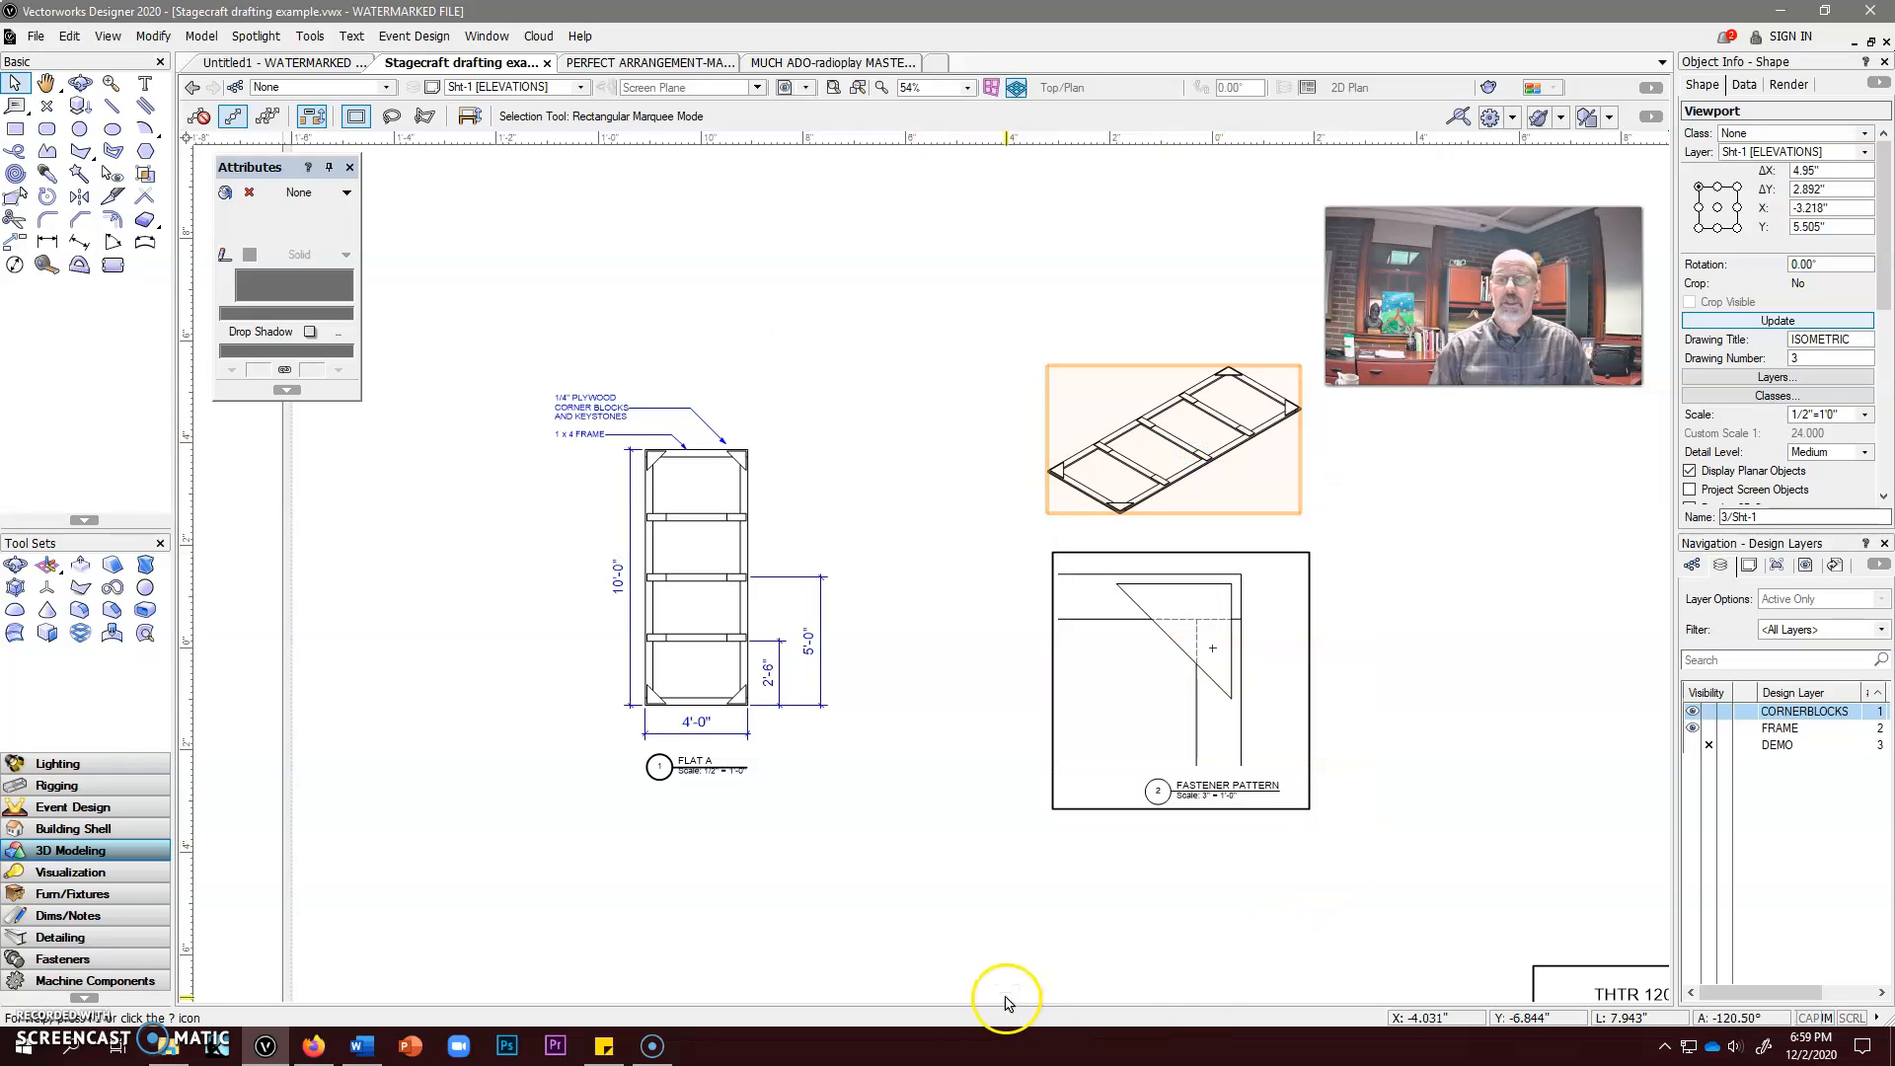